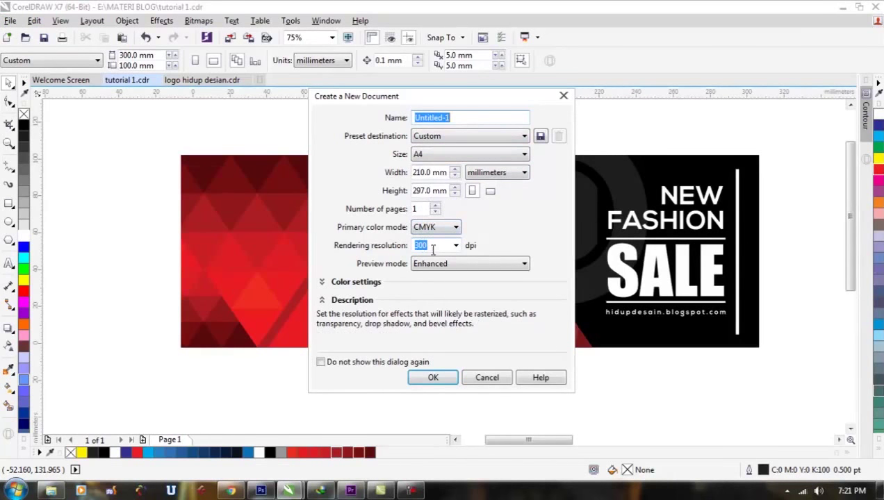
- Create a new A4 portrait document in millimeters with CMYK color mode and 300 dpi rendering resolution
{"action": "left_click", "coordinate": [433, 379]}
{"action": "scroll", "coordinate": [305, 208], "scroll_direction": "down", "scroll_amount": 4}
{"action": "scroll", "coordinate": [351, 208], "scroll_direction": "up", "scroll_amount": 4}
{"action": "left_click", "coordinate": [360, 211]}
- Draw a rectangle about 439 × 140 mm to the right of the page and choose millimeters as the document units
{"action": "left_click", "coordinate": [10, 205]}
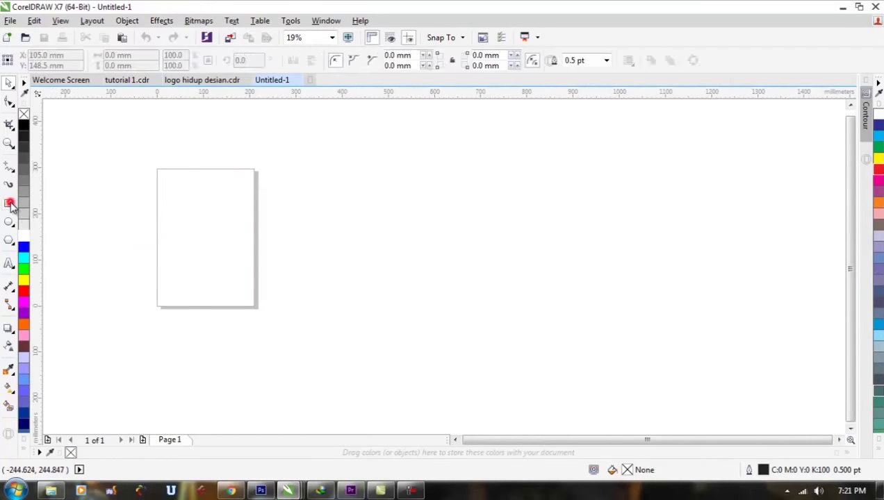
{"action": "left_click_drag", "start_coordinate": [331, 190], "coordinate": [534, 255]}
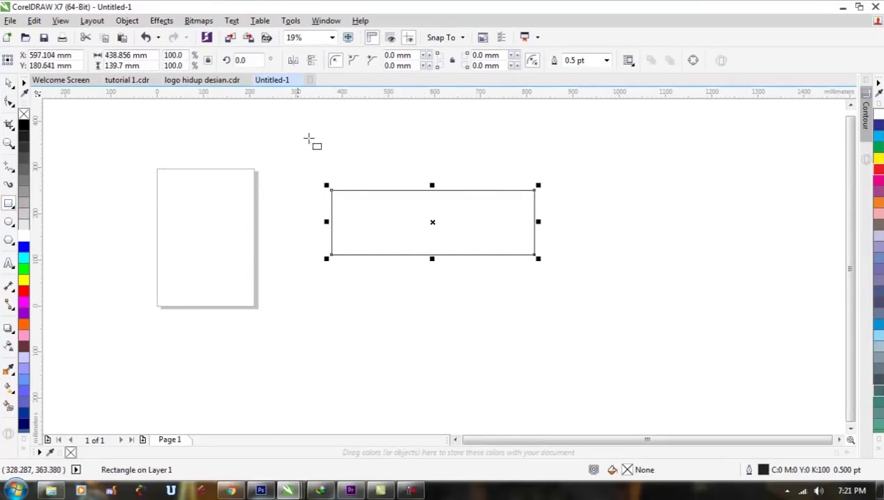
{"action": "left_click", "coordinate": [8, 83]}
{"action": "left_click", "coordinate": [187, 130]}
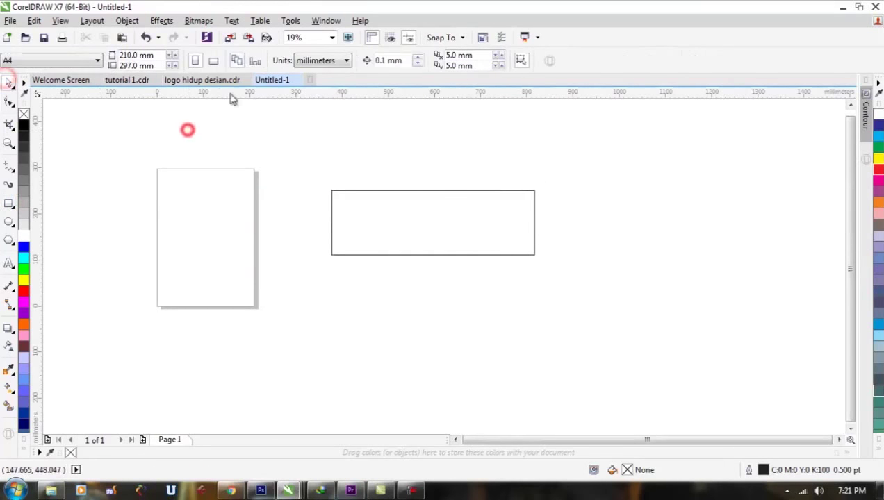
{"action": "left_click", "coordinate": [312, 60]}
{"action": "left_click", "coordinate": [313, 91]}
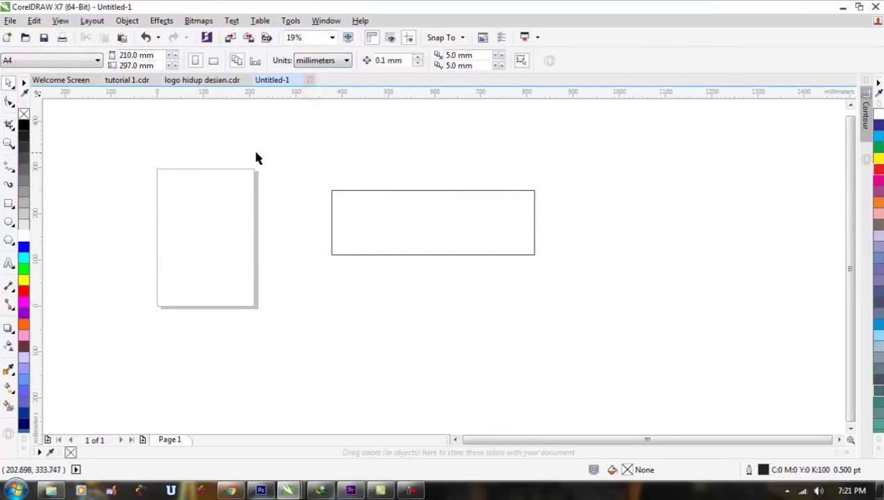
- Resize the rectangle to 300 mm wide and 100 mm high
{"action": "left_click", "coordinate": [338, 220]}
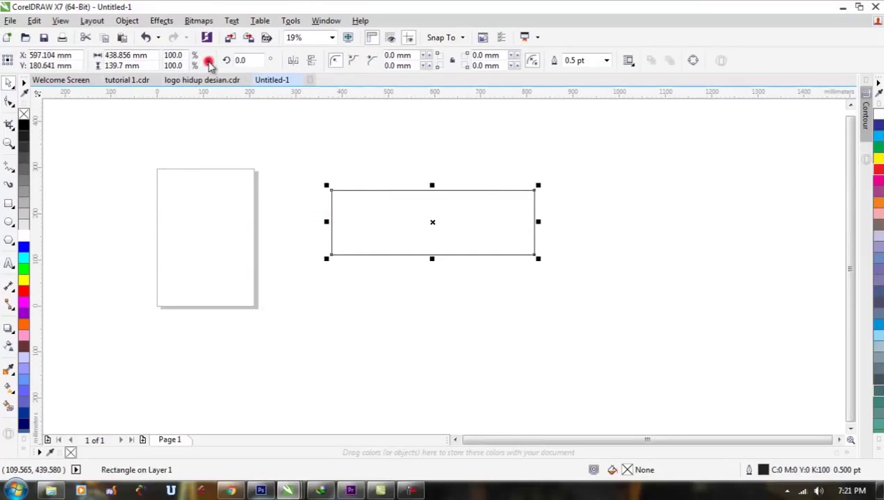
{"action": "left_click", "coordinate": [151, 57]}
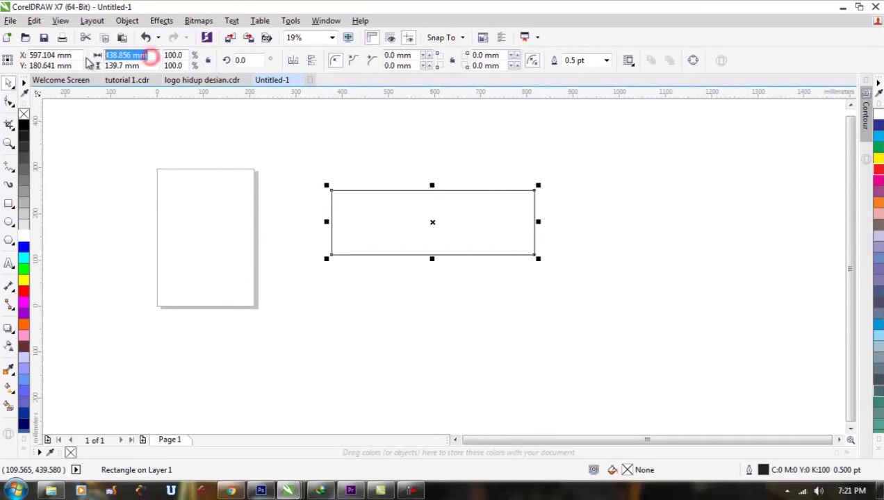
{"action": "type", "text": "300"}
{"action": "key", "text": "Tab"}
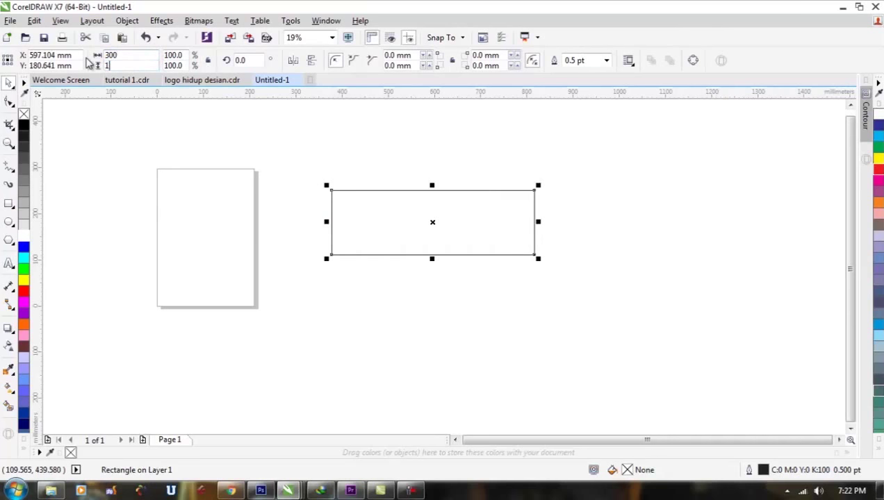
{"action": "key", "text": "Return"}
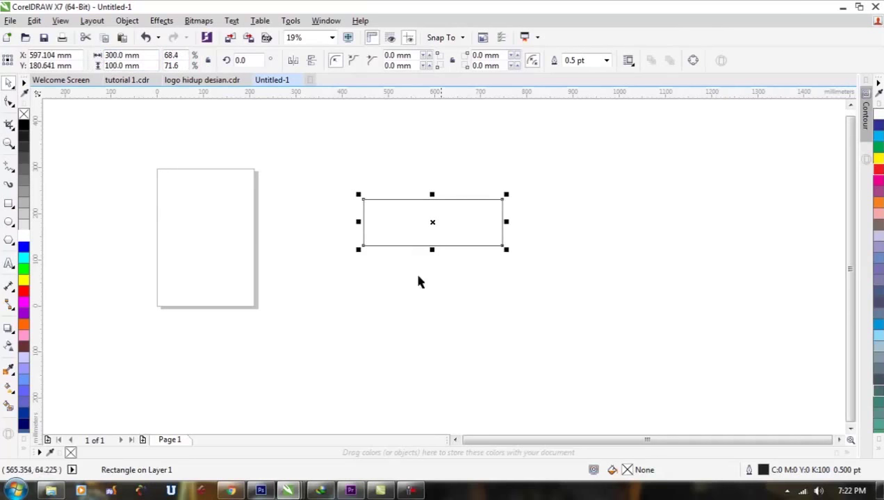
- Draw a polygon about 111 × 106 mm over the middle of the rectangle and set its number of sides to 3
{"action": "scroll", "coordinate": [436, 217], "scroll_direction": "up", "scroll_amount": 2}
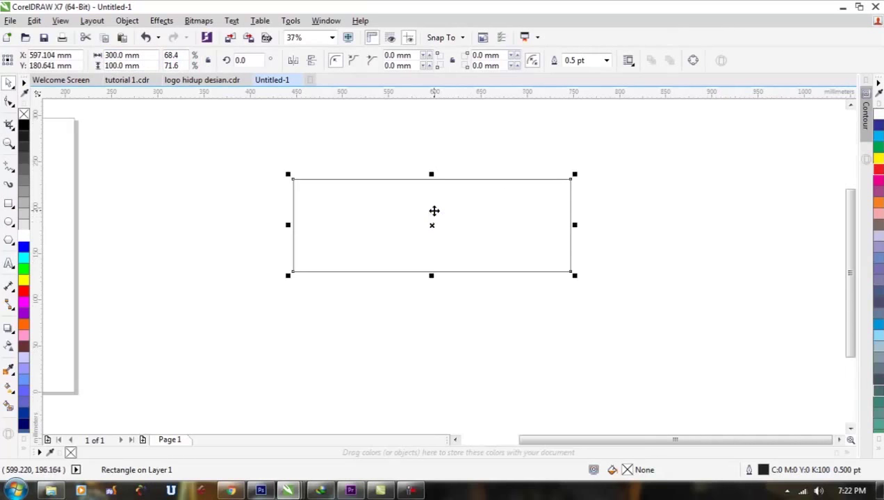
{"action": "scroll", "coordinate": [411, 193], "scroll_direction": "up", "scroll_amount": 2}
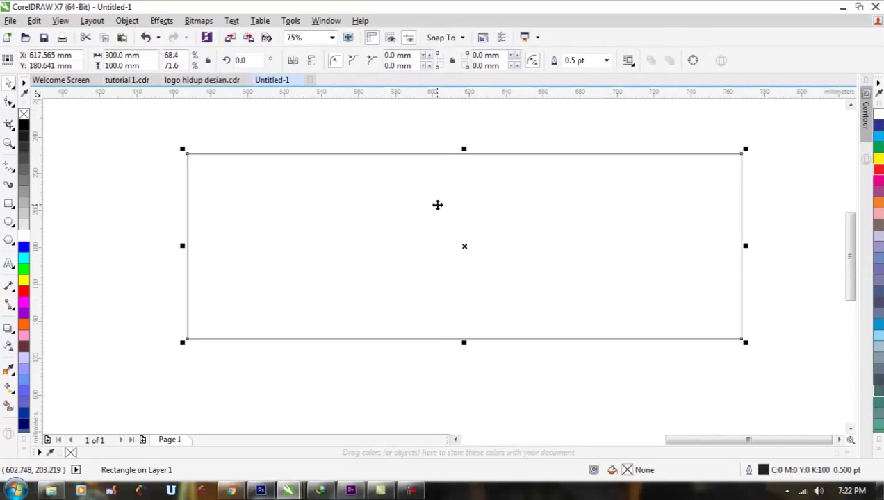
{"action": "scroll", "coordinate": [381, 201], "scroll_direction": "right", "scroll_amount": 3}
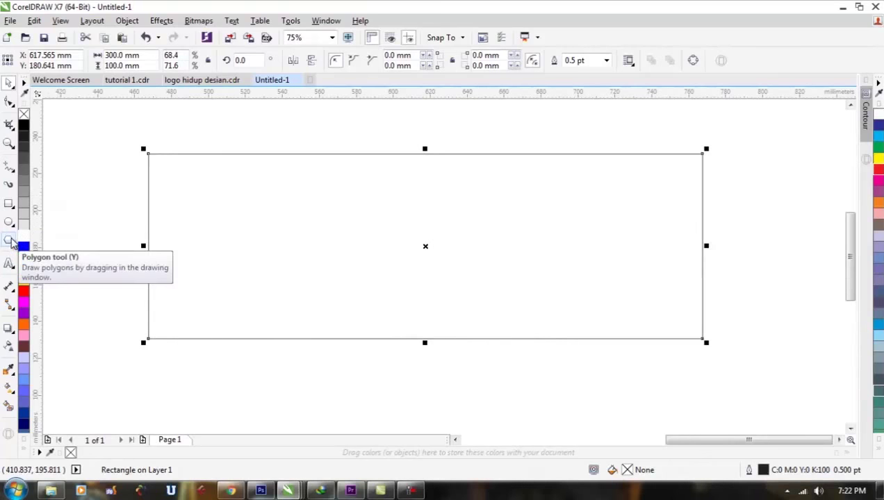
{"action": "left_click", "coordinate": [9, 241]}
{"action": "left_click_drag", "start_coordinate": [326, 139], "coordinate": [520, 357]}
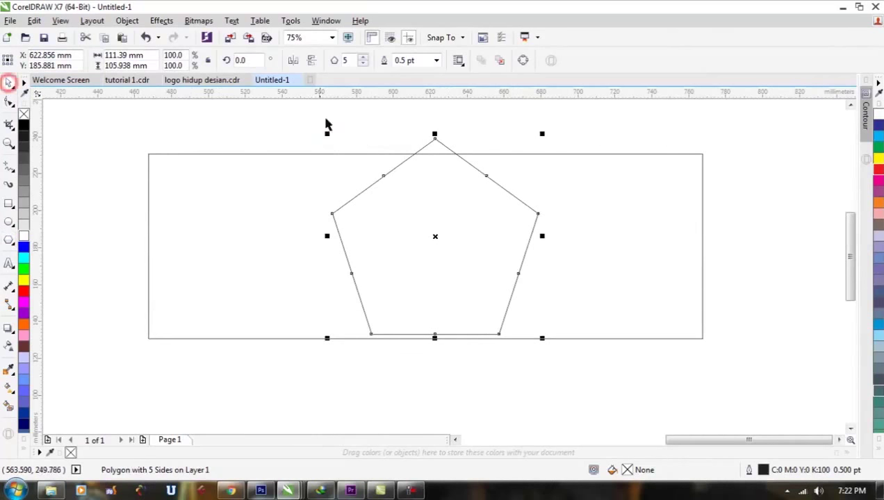
{"action": "left_click", "coordinate": [361, 63]}
{"action": "left_click", "coordinate": [362, 63]}
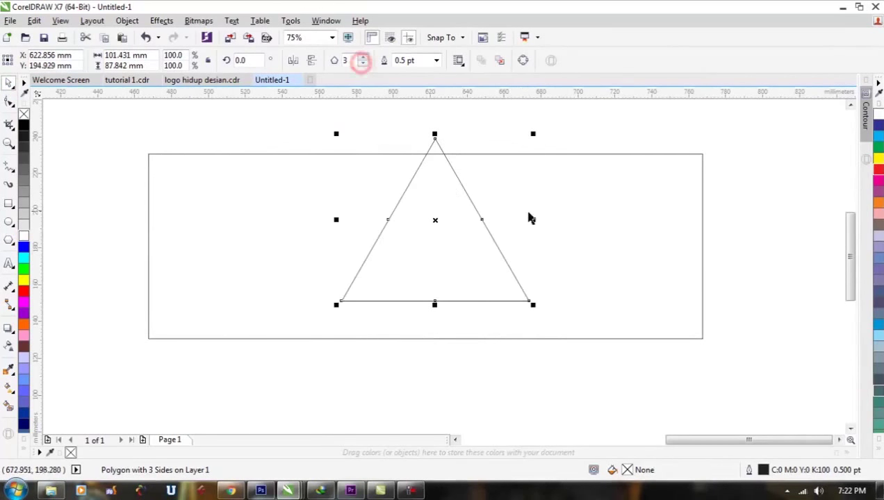
- Move the triangle's base onto the rectangle's lower edge and enlarge it to about 165 × 122 mm so its tip extends above the rectangle
{"action": "left_click_drag", "start_coordinate": [455, 301], "coordinate": [418, 339]}
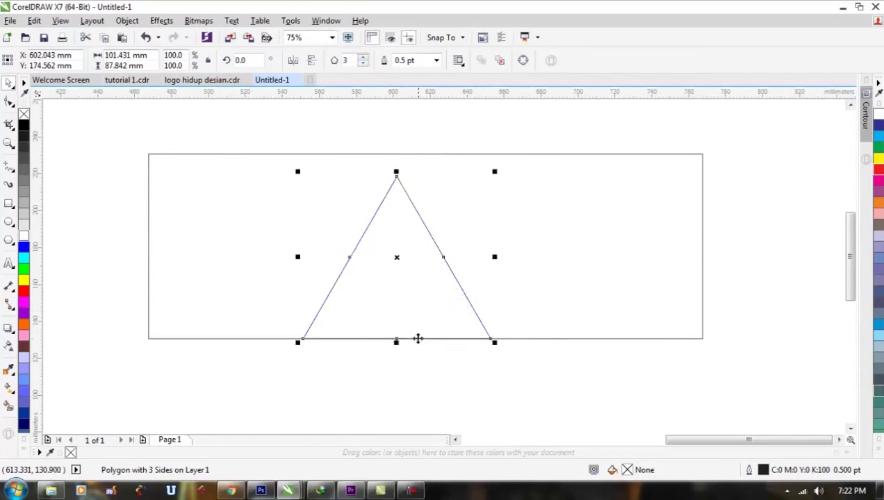
{"action": "scroll", "coordinate": [410, 221], "scroll_direction": "down", "scroll_amount": 1}
{"action": "scroll", "coordinate": [392, 197], "scroll_direction": "up", "scroll_amount": 1}
{"action": "left_click_drag", "start_coordinate": [517, 202], "coordinate": [606, 127]}
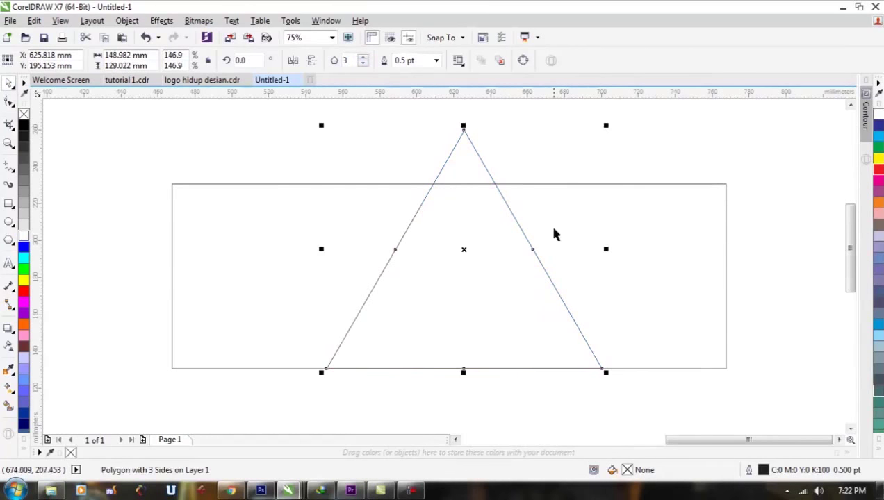
{"action": "left_click_drag", "start_coordinate": [321, 249], "coordinate": [275, 249]}
{"action": "left_click_drag", "start_coordinate": [276, 125], "coordinate": [293, 139]}
{"action": "left_click_drag", "start_coordinate": [437, 218], "coordinate": [440, 214]}
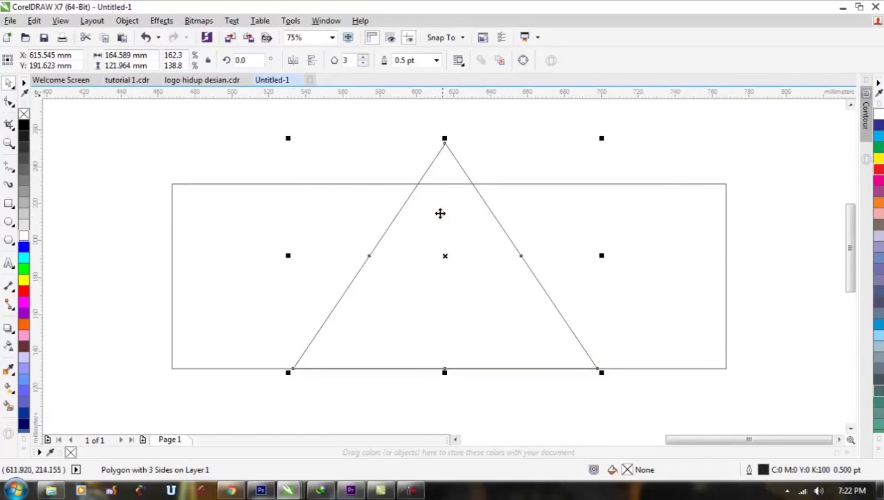
- Create a truncated triangle from the intersection of the rectangle and the triangle, keeping it aligned with the original triangle
{"action": "left_click", "coordinate": [621, 208]}
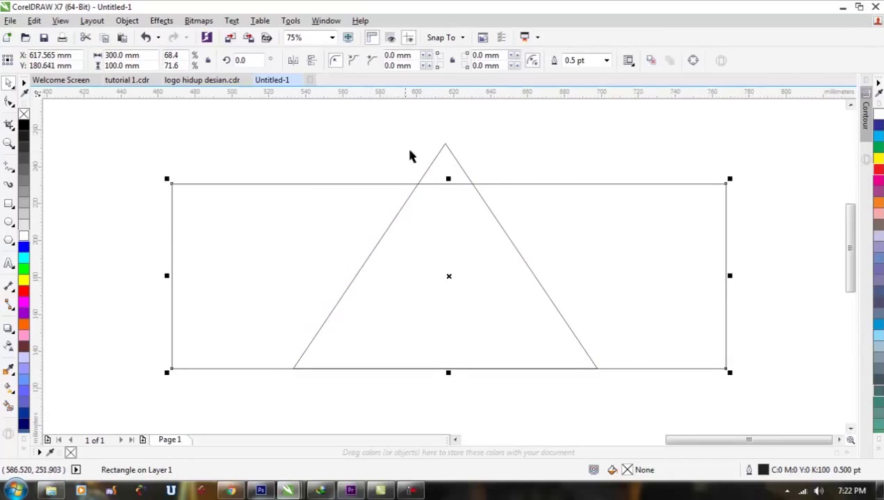
{"action": "left_click", "coordinate": [444, 153], "text": "shift"}
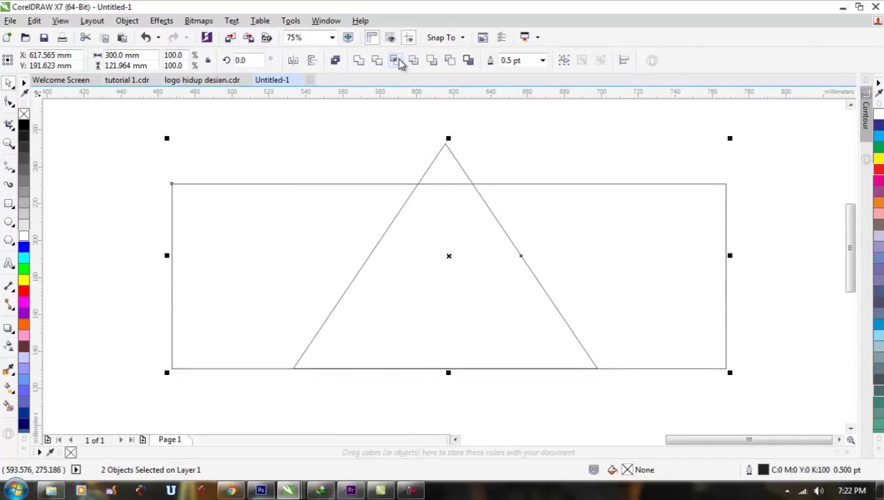
{"action": "left_click", "coordinate": [396, 60]}
{"action": "left_click", "coordinate": [465, 150]}
{"action": "left_click_drag", "start_coordinate": [472, 205], "coordinate": [582, 221]}
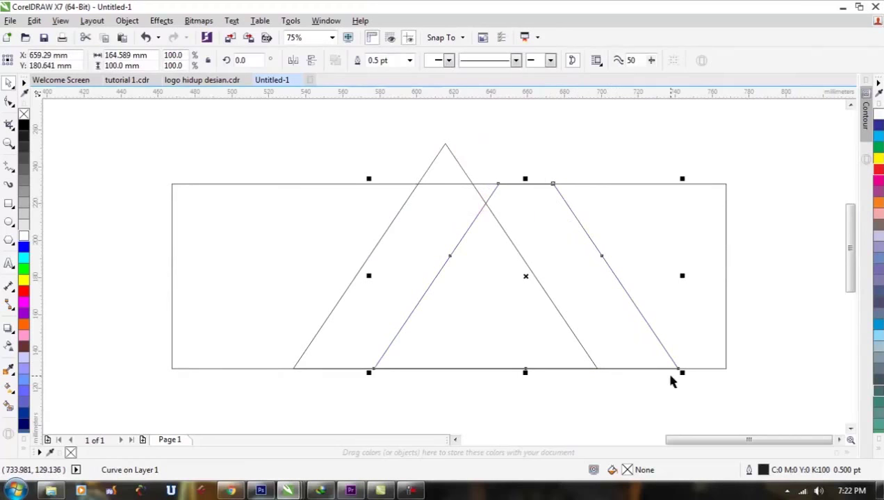
{"action": "left_click_drag", "start_coordinate": [677, 369], "coordinate": [597, 369]}
{"action": "left_click", "coordinate": [475, 169]}
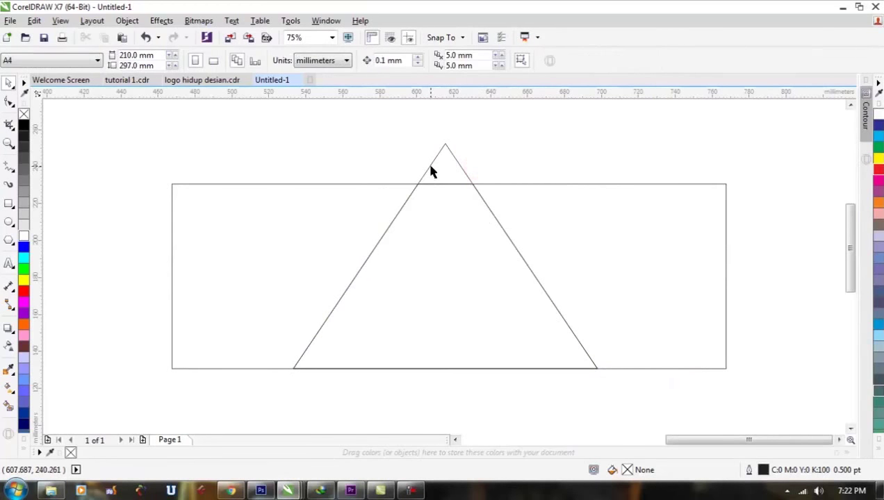
- Scale the original triangle down to about 83 × 61 mm in the truncated triangle's lower-left corner and shift all shapes slightly right
{"action": "left_click", "coordinate": [429, 168]}
{"action": "left_click_drag", "start_coordinate": [602, 139], "coordinate": [460, 209]}
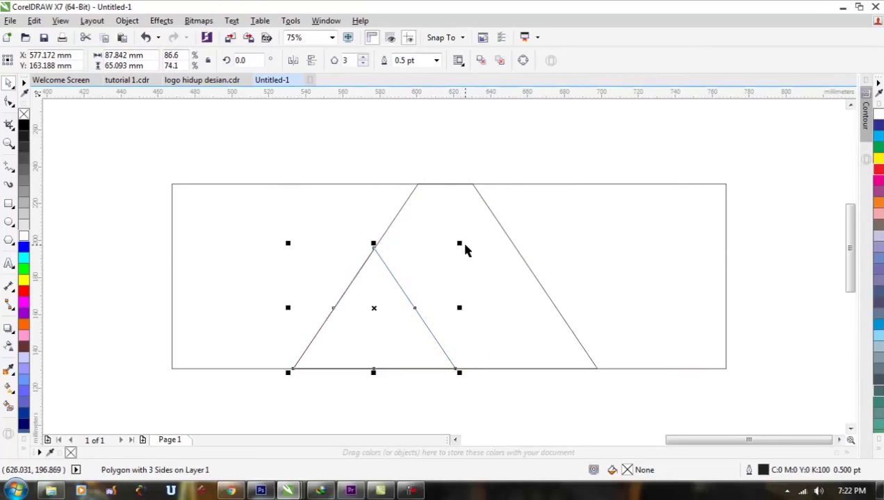
{"action": "left_click_drag", "start_coordinate": [462, 244], "coordinate": [452, 249]}
{"action": "scroll", "coordinate": [410, 210], "scroll_direction": "down", "scroll_amount": 1}
{"action": "left_click_drag", "start_coordinate": [651, 335], "coordinate": [320, 189]}
{"action": "left_click_drag", "start_coordinate": [430, 238], "coordinate": [452, 239]}
{"action": "left_click", "coordinate": [424, 337]}
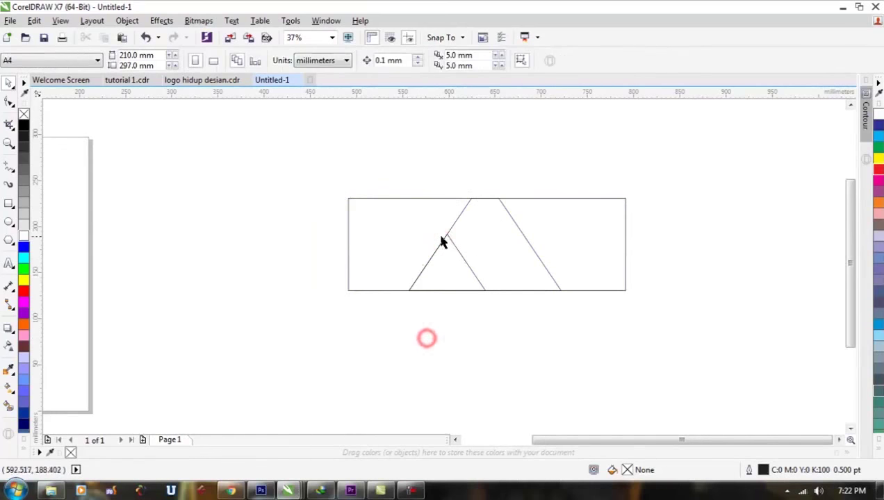
- Bring the small triangle one level forward in the stacking order
{"action": "scroll", "coordinate": [417, 262], "scroll_direction": "up", "scroll_amount": 1}
{"action": "left_click", "coordinate": [444, 266]}
{"action": "left_click", "coordinate": [580, 391]}
{"action": "left_click_drag", "start_coordinate": [577, 380], "coordinate": [322, 190]}
{"action": "key", "text": "ctrl+Page_Up"}
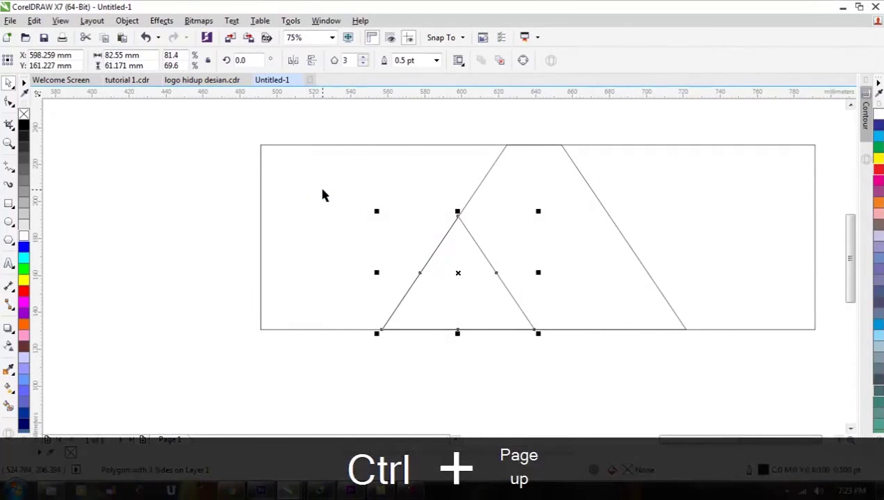
{"action": "left_click", "coordinate": [503, 373]}
- Copy the small triangle and paste a duplicate in the same place
{"action": "left_click", "coordinate": [459, 250]}
{"action": "right_click", "coordinate": [460, 250]}
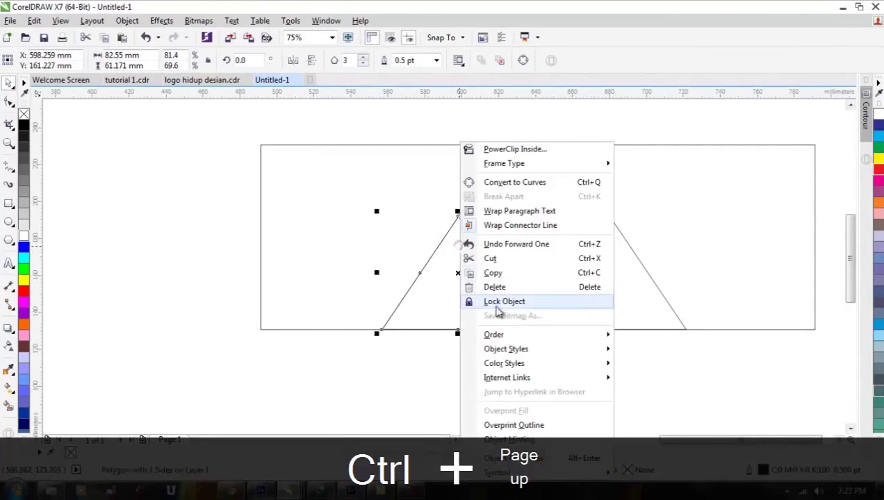
{"action": "left_click", "coordinate": [497, 273]}
{"action": "left_click", "coordinate": [379, 371]}
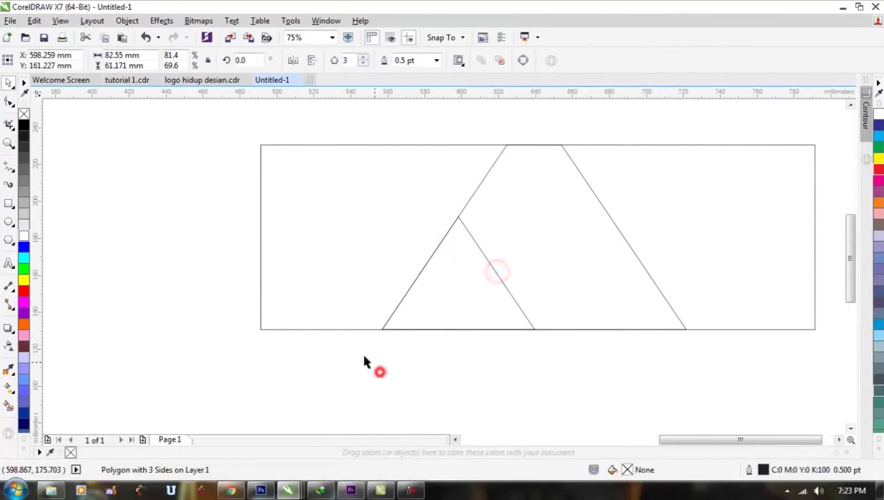
{"action": "right_click", "coordinate": [220, 212]}
{"action": "left_click", "coordinate": [267, 296]}
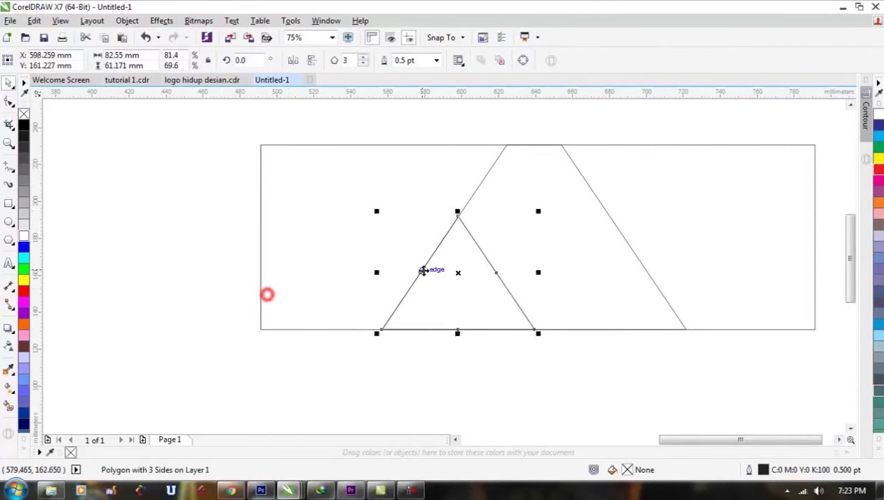
- Move the pasted triangle to the empty area left of the rectangle and mirror it vertically
{"action": "scroll", "coordinate": [424, 270], "scroll_direction": "down", "scroll_amount": 2}
{"action": "left_click_drag", "start_coordinate": [450, 286], "coordinate": [282, 279]}
{"action": "left_click", "coordinate": [310, 61]}
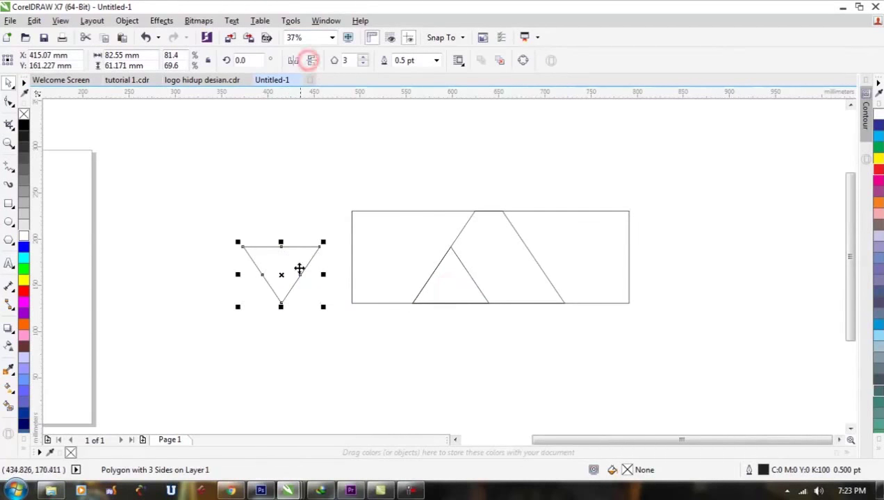
- Fit the inverted triangle between the rectangle's upper edge and the truncated triangle's left slanted side, scaling it to about 117 × 86 mm
{"action": "left_click_drag", "start_coordinate": [281, 303], "coordinate": [421, 287]}
{"action": "left_click_drag", "start_coordinate": [377, 229], "coordinate": [323, 167]}
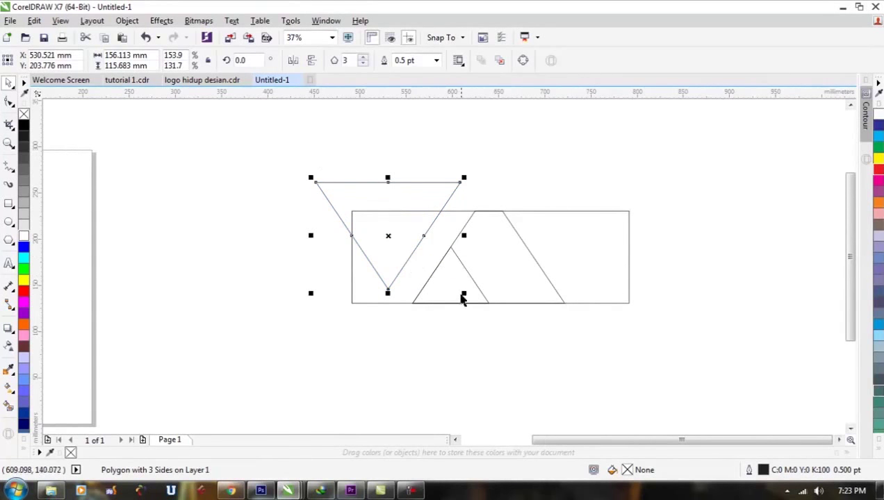
{"action": "scroll", "coordinate": [425, 215], "scroll_direction": "up", "scroll_amount": 1}
{"action": "left_click_drag", "start_coordinate": [430, 194], "coordinate": [482, 213]}
{"action": "left_click_drag", "start_coordinate": [512, 165], "coordinate": [522, 204]}
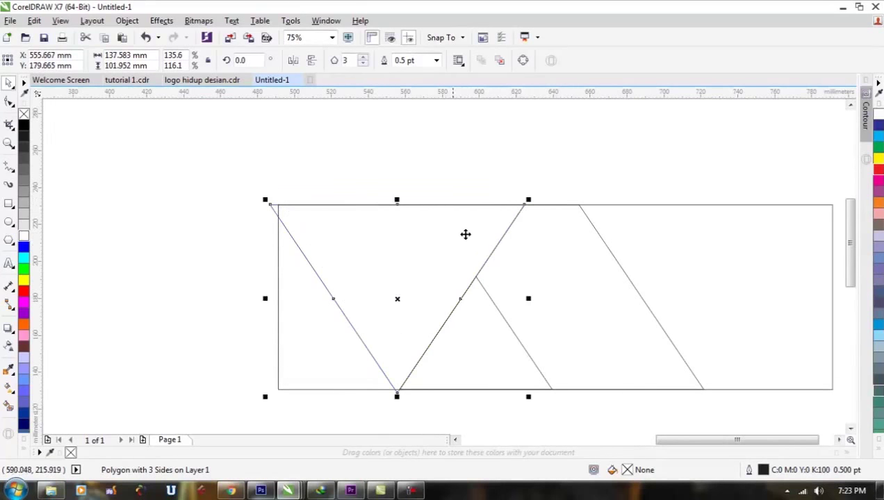
{"action": "scroll", "coordinate": [417, 235], "scroll_direction": "down", "scroll_amount": 1}
{"action": "scroll", "coordinate": [362, 276], "scroll_direction": "up", "scroll_amount": 1}
{"action": "left_click_drag", "start_coordinate": [314, 361], "coordinate": [353, 332]}
- Place a duplicate of the inverted triangle at the rectangle's left side and mirror the copy vertically
{"action": "scroll", "coordinate": [465, 264], "scroll_direction": "down", "scroll_amount": 1}
{"action": "scroll", "coordinate": [438, 256], "scroll_direction": "up", "scroll_amount": 1}
{"action": "left_click_drag", "start_coordinate": [469, 238], "coordinate": [266, 289]}
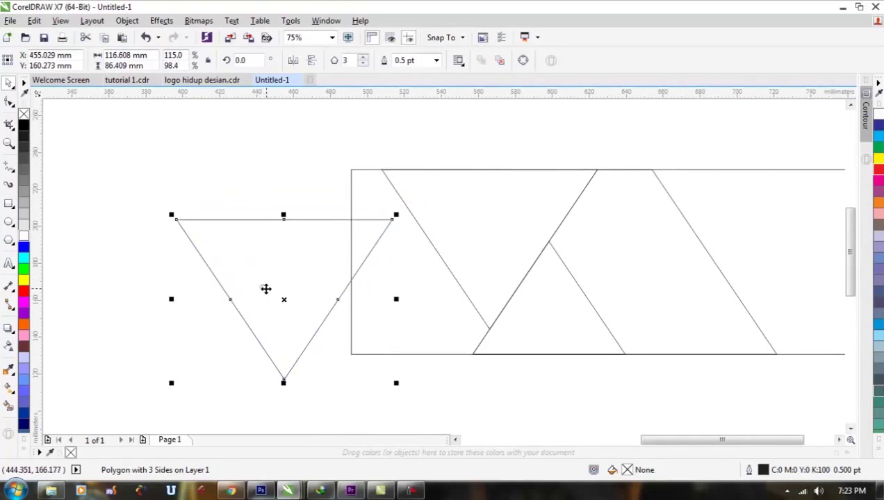
{"action": "left_click", "coordinate": [311, 62]}
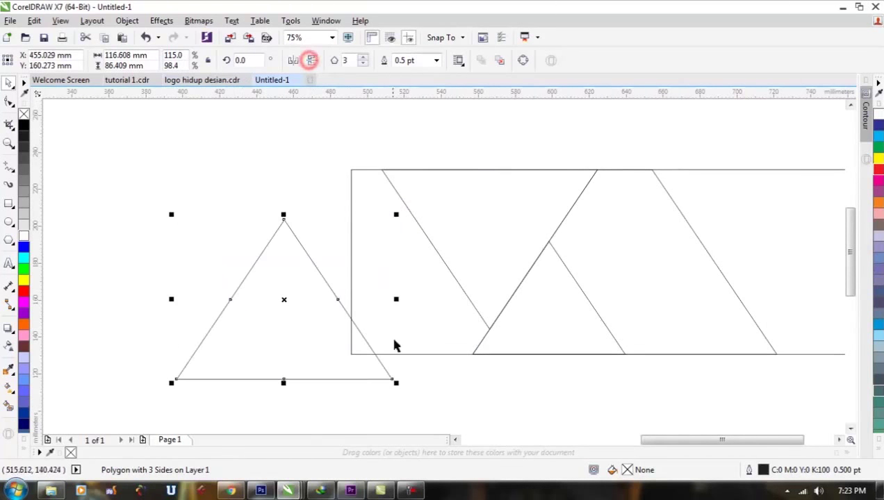
- Snap the upright copy's right corner to the truncated triangle's lower-left corner and enlarge the copy to about 135 × 100 mm
{"action": "left_click_drag", "start_coordinate": [392, 379], "coordinate": [469, 356]}
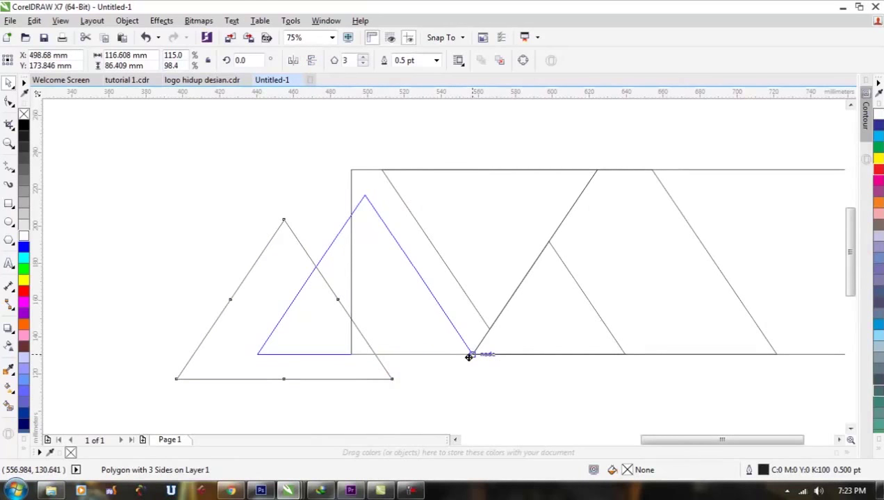
{"action": "left_click_drag", "start_coordinate": [469, 356], "coordinate": [469, 356]}
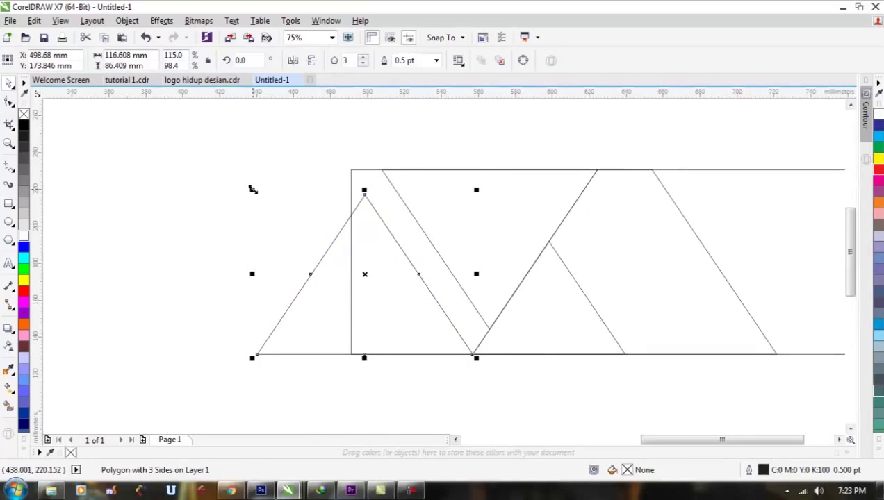
{"action": "left_click_drag", "start_coordinate": [253, 189], "coordinate": [219, 129]}
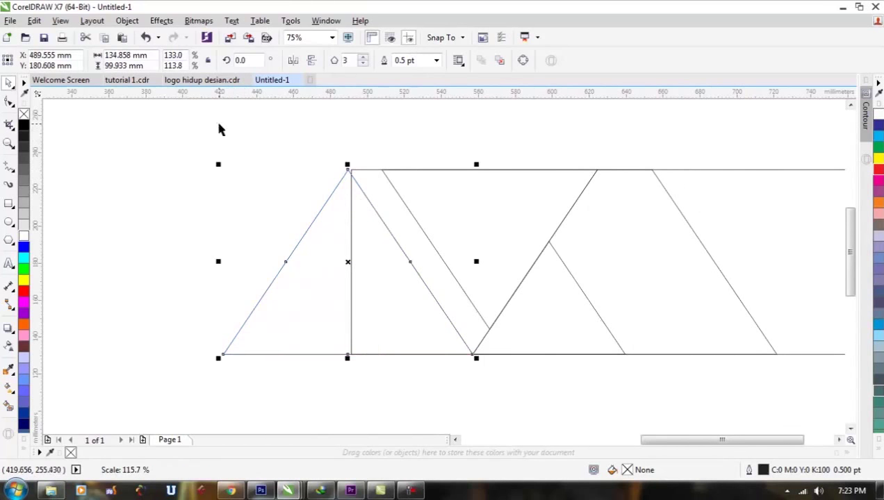
- Enlarge the inverted triangle to about 142 × 105 mm and compare the layout with the finished banner in tutorial 1.cdr
{"action": "left_click", "coordinate": [470, 219]}
{"action": "left_click_drag", "start_coordinate": [374, 165], "coordinate": [334, 130]}
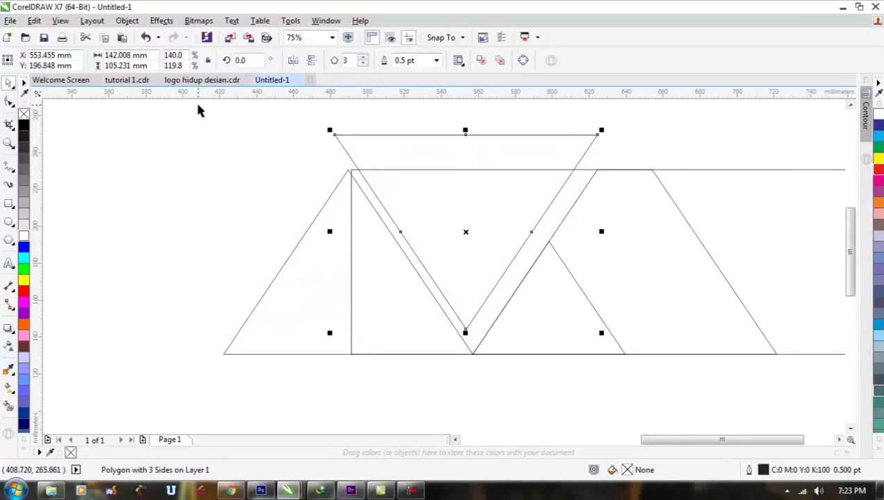
{"action": "left_click", "coordinate": [119, 80]}
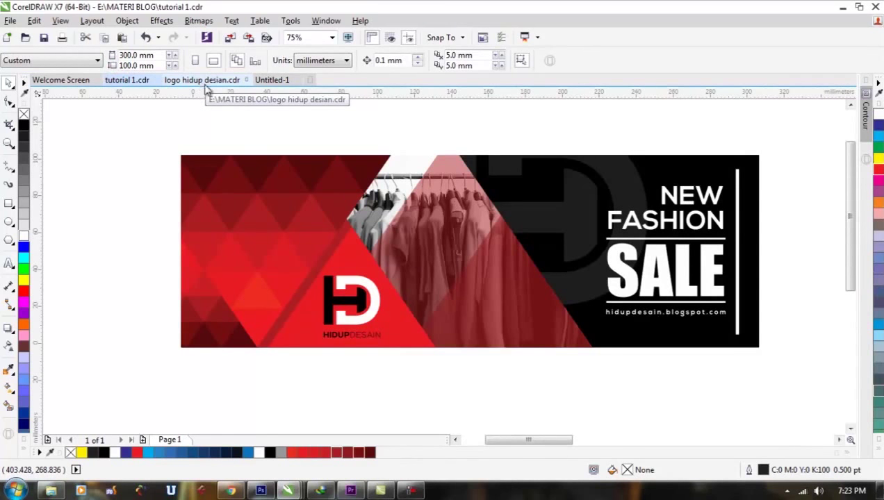
{"action": "left_click", "coordinate": [275, 80]}
- Delete the upright triangle at the rectangle's left side
{"action": "left_click", "coordinate": [360, 298]}
{"action": "left_click_drag", "start_coordinate": [379, 287], "coordinate": [302, 278]}
{"action": "key", "text": "Delete"}
- Snap the inverted triangle's tip to the truncated triangle's lower-left corner and scale it to about 135 × 100 mm
{"action": "left_click", "coordinate": [475, 300]}
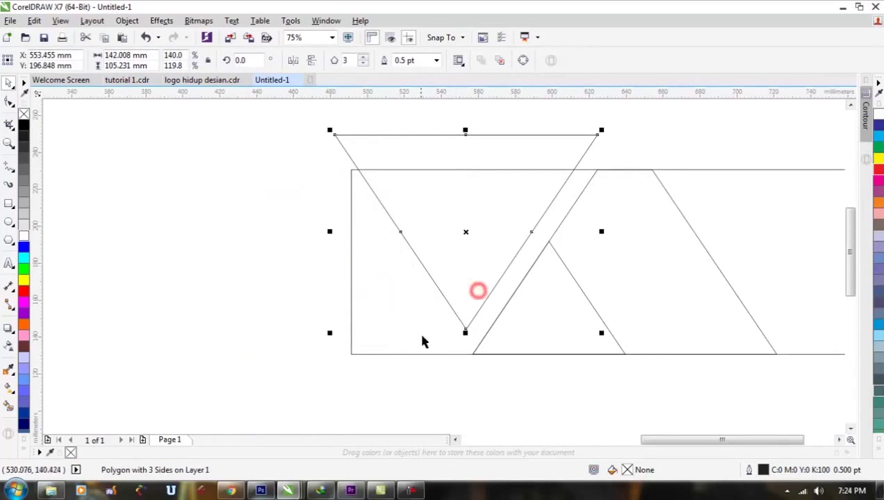
{"action": "left_click_drag", "start_coordinate": [465, 331], "coordinate": [472, 357]}
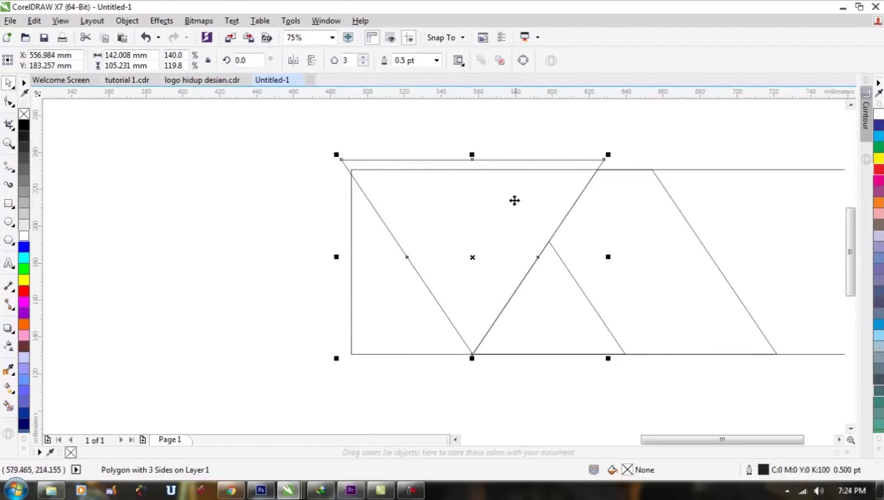
{"action": "left_click_drag", "start_coordinate": [340, 158], "coordinate": [351, 169]}
{"action": "scroll", "coordinate": [588, 175], "scroll_direction": "up", "scroll_amount": 1}
{"action": "left_click_drag", "start_coordinate": [622, 171], "coordinate": [618, 163]}
{"action": "scroll", "coordinate": [381, 202], "scroll_direction": "down", "scroll_amount": 1}
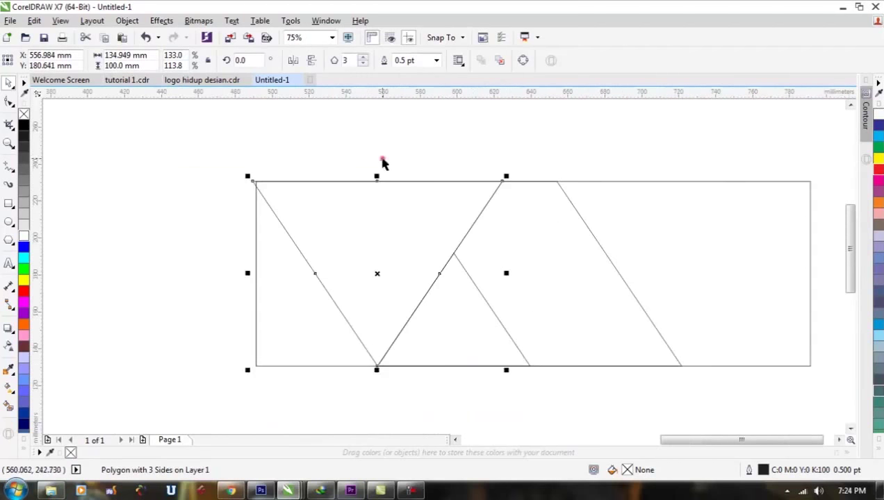
{"action": "left_click", "coordinate": [383, 163]}
- Duplicate the inverted triangle, mirror the copy vertically, and snap its right corner to the inverted triangle's lower tip
{"action": "scroll", "coordinate": [396, 201], "scroll_direction": "down", "scroll_amount": 1}
{"action": "scroll", "coordinate": [409, 226], "scroll_direction": "up", "scroll_amount": 1}
{"action": "left_click_drag", "start_coordinate": [437, 227], "coordinate": [170, 205]}
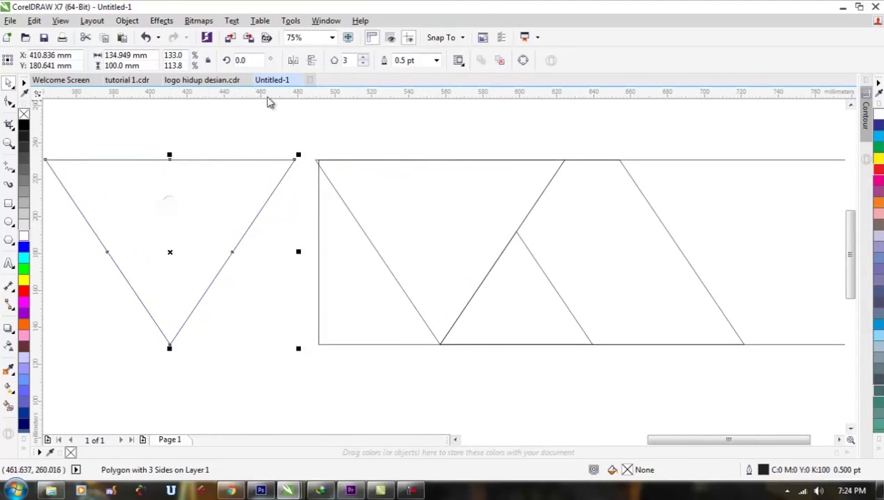
{"action": "left_click", "coordinate": [311, 59]}
{"action": "left_click_drag", "start_coordinate": [292, 339], "coordinate": [439, 343]}
{"action": "scroll", "coordinate": [305, 237], "scroll_direction": "down", "scroll_amount": 2}
{"action": "left_click", "coordinate": [388, 329]}
{"action": "scroll", "coordinate": [388, 329], "scroll_direction": "up", "scroll_amount": 2}
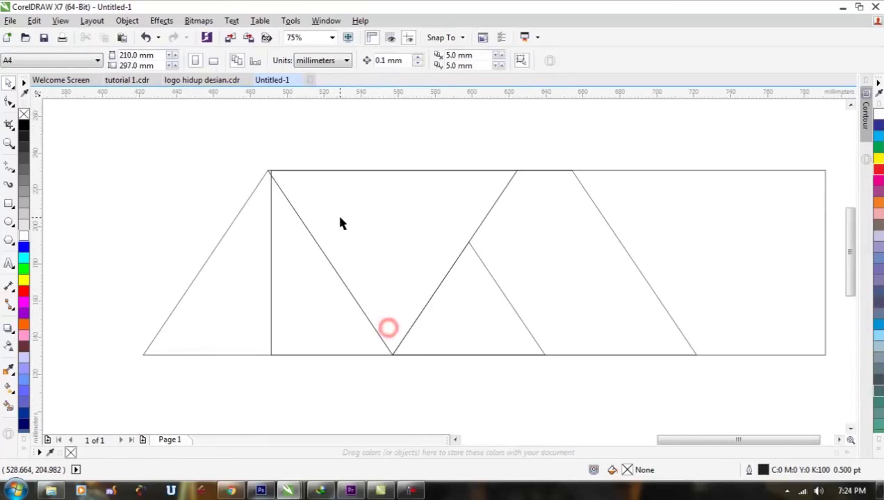
{"action": "left_click", "coordinate": [325, 211]}
{"action": "left_click_drag", "start_coordinate": [351, 241], "coordinate": [347, 196]}
{"action": "key", "text": "ctrl+z"}
{"action": "scroll", "coordinate": [329, 200], "scroll_direction": "down", "scroll_amount": 2}
{"action": "left_click_drag", "start_coordinate": [645, 319], "coordinate": [197, 182]}
{"action": "left_click", "coordinate": [335, 273]}
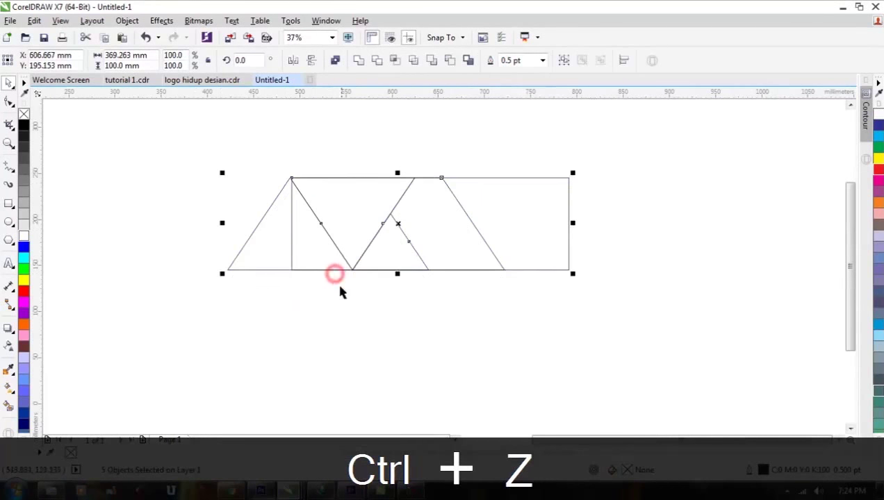
{"action": "left_click", "coordinate": [347, 314]}
{"action": "left_click", "coordinate": [294, 231]}
{"action": "left_click_drag", "start_coordinate": [222, 187], "coordinate": [250, 206]}
{"action": "key", "text": "ctrl+z"}
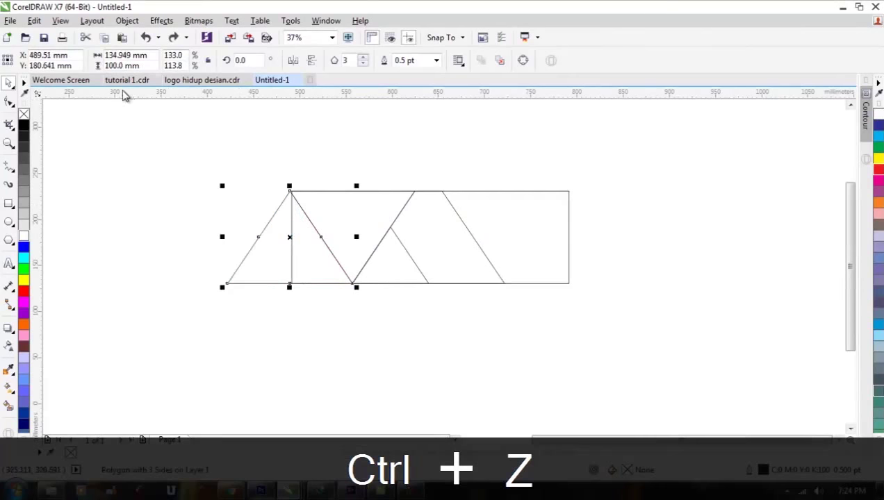
- Check the finished banner in tutorial 1.cdr and shift the four triangles about 15 mm left along the fixed rectangle
{"action": "left_click", "coordinate": [128, 81]}
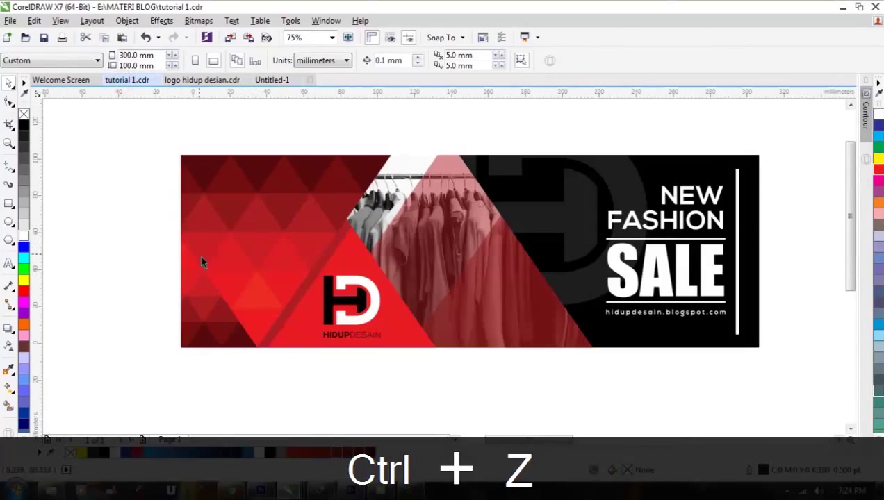
{"action": "left_click", "coordinate": [278, 81]}
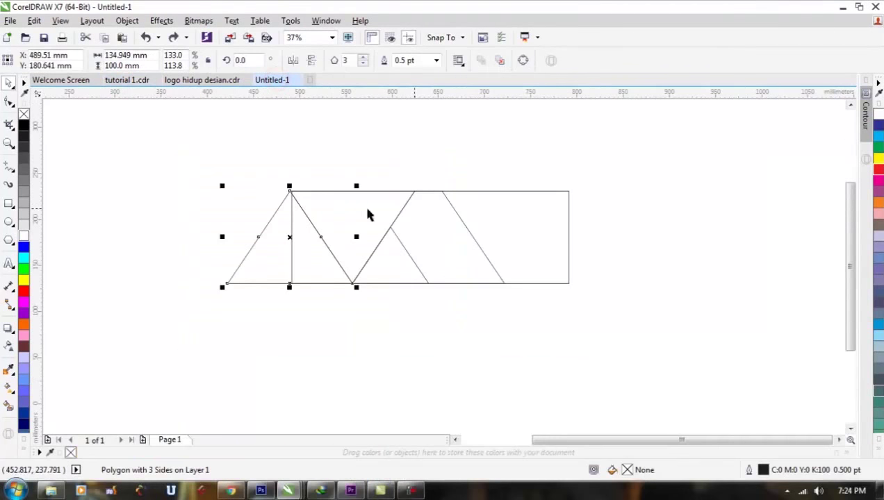
{"action": "left_click_drag", "start_coordinate": [527, 323], "coordinate": [558, 318]}
{"action": "left_click", "coordinate": [203, 166]}
{"action": "scroll", "coordinate": [314, 228], "scroll_direction": "up", "scroll_amount": 1}
{"action": "left_click", "coordinate": [356, 214]}
{"action": "scroll", "coordinate": [356, 214], "scroll_direction": "down", "scroll_amount": 1}
{"action": "scroll", "coordinate": [326, 218], "scroll_direction": "up", "scroll_amount": 1}
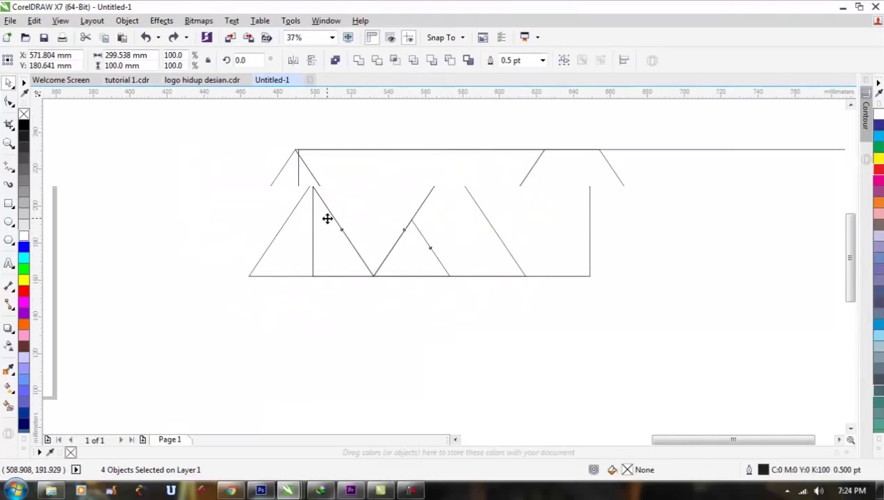
{"action": "left_click_drag", "start_coordinate": [599, 150], "coordinate": [548, 149]}
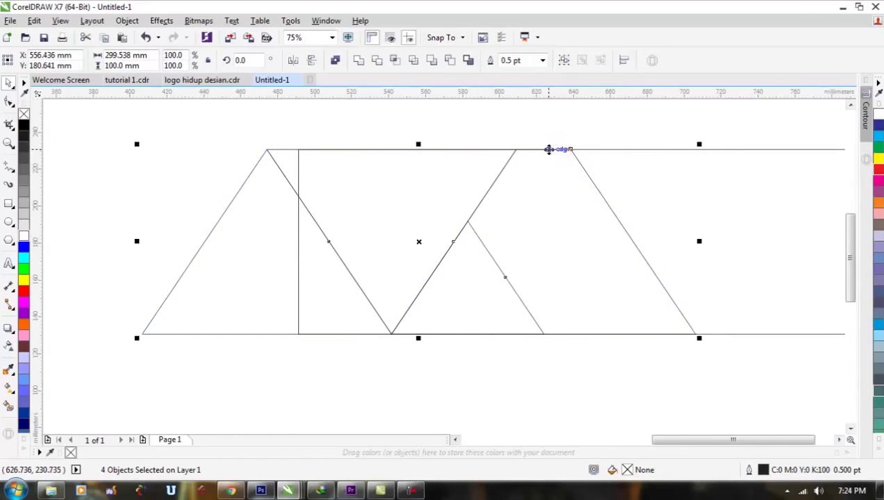
{"action": "scroll", "coordinate": [457, 163], "scroll_direction": "down", "scroll_amount": 2}
{"action": "left_click", "coordinate": [478, 185]}
{"action": "left_click", "coordinate": [438, 190]}
{"action": "left_click", "coordinate": [392, 140]}
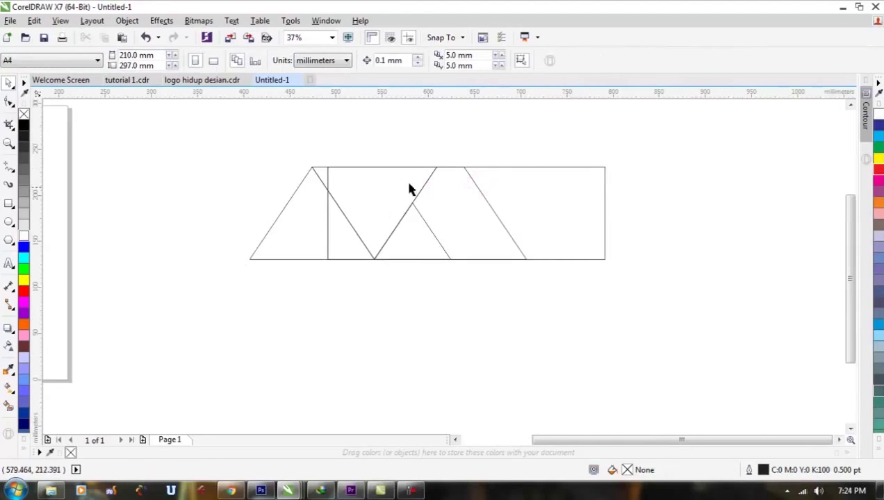
- Scale down the leftmost upright triangle so its tip meets the inverted triangle's side at the rectangle's left edge
{"action": "left_click", "coordinate": [284, 211]}
{"action": "left_click_drag", "start_coordinate": [246, 162], "coordinate": [262, 177]}
{"action": "scroll", "coordinate": [292, 201], "scroll_direction": "up", "scroll_amount": 2}
{"action": "left_click", "coordinate": [216, 191]}
{"action": "scroll", "coordinate": [339, 213], "scroll_direction": "down", "scroll_amount": 4}
{"action": "scroll", "coordinate": [327, 229], "scroll_direction": "up", "scroll_amount": 2}
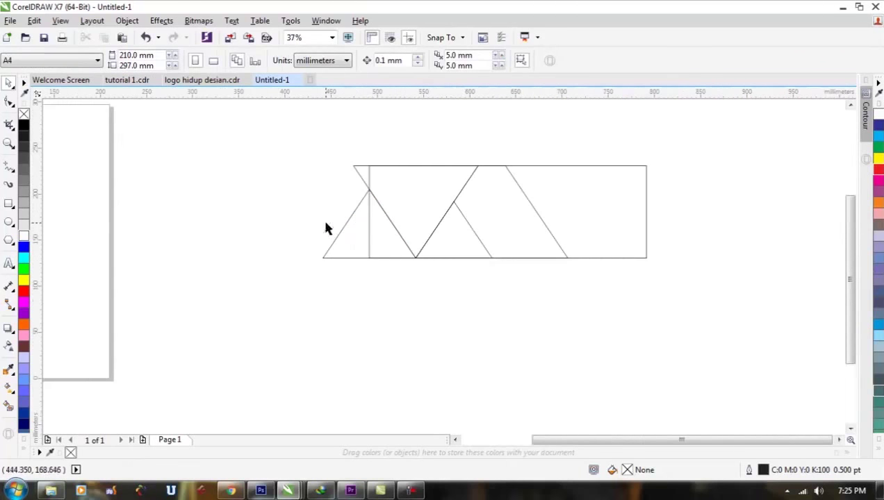
{"action": "left_click", "coordinate": [403, 204]}
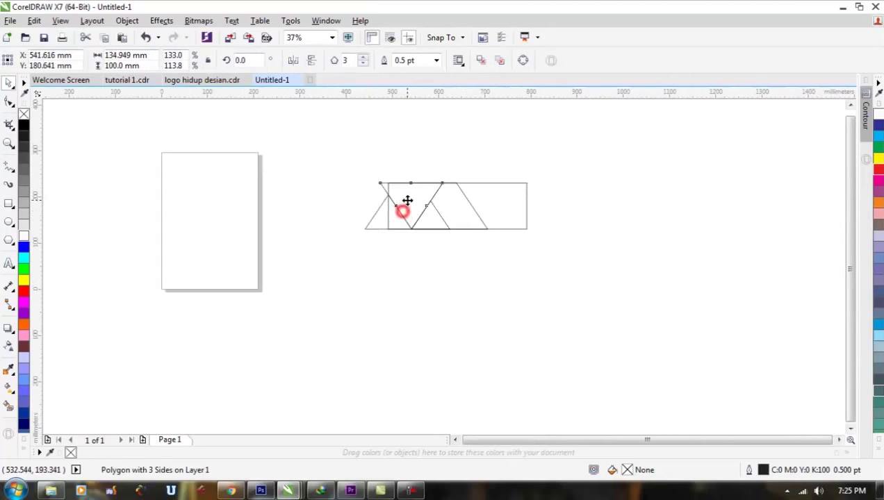
{"action": "scroll", "coordinate": [354, 234], "scroll_direction": "down", "scroll_amount": 2}
{"action": "left_click_drag", "start_coordinate": [402, 207], "coordinate": [400, 272]}
{"action": "key", "text": "ctrl+z"}
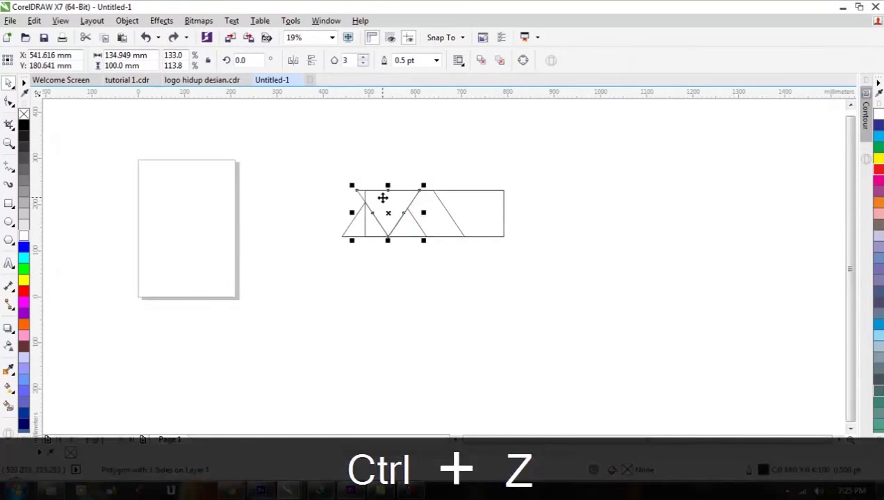
- Place a duplicate of the inverted triangle in the empty area below the rectangle and mirror it vertically
{"action": "scroll", "coordinate": [393, 213], "scroll_direction": "up", "scroll_amount": 2}
{"action": "key", "text": "ctrl+c"}
{"action": "left_click", "coordinate": [423, 307]}
{"action": "key", "text": "ctrl+v"}
{"action": "scroll", "coordinate": [400, 209], "scroll_direction": "down", "scroll_amount": 2}
{"action": "mouse_move", "coordinate": [400, 210]}
{"action": "left_mouse_down"}
{"action": "mouse_move", "coordinate": [402, 290]}
{"action": "mouse_move", "coordinate": [408, 270]}
{"action": "left_mouse_up"}
{"action": "scroll", "coordinate": [402, 290], "scroll_direction": "up", "scroll_amount": 2}
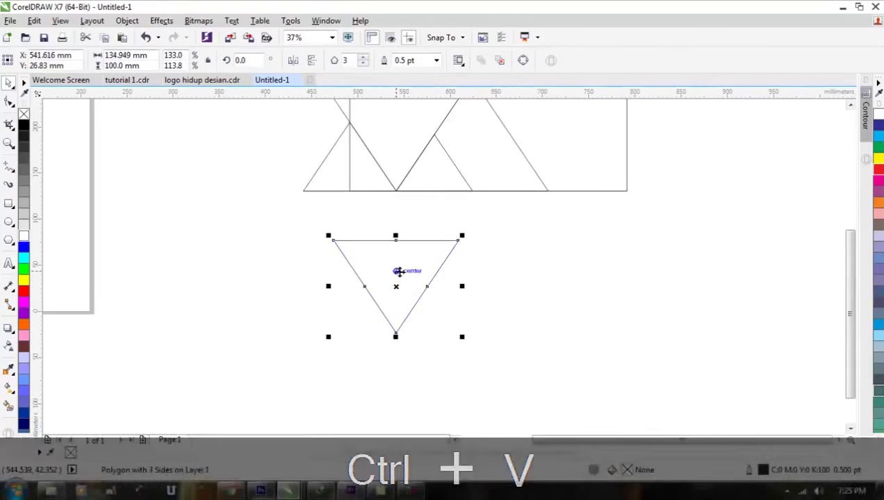
{"action": "left_click", "coordinate": [309, 59]}
{"action": "left_click_drag", "start_coordinate": [404, 258], "coordinate": [404, 272]}
{"action": "scroll", "coordinate": [393, 325], "scroll_direction": "up", "scroll_amount": 2}
- Duplicate the large upright triangle in place and shrink the copy to about 24 × 18 mm in its lower-left corner
{"action": "key", "text": "ctrl+c"}
{"action": "key", "text": "ctrl+v"}
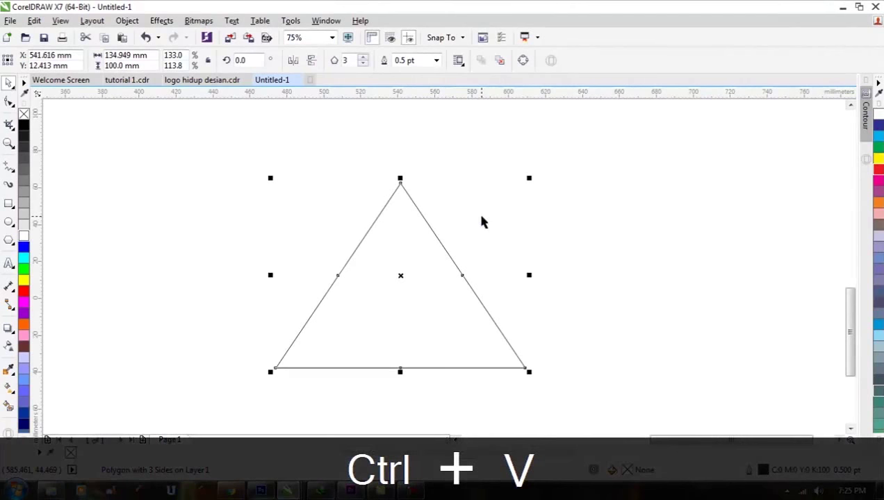
{"action": "left_click_drag", "start_coordinate": [530, 181], "coordinate": [321, 332]}
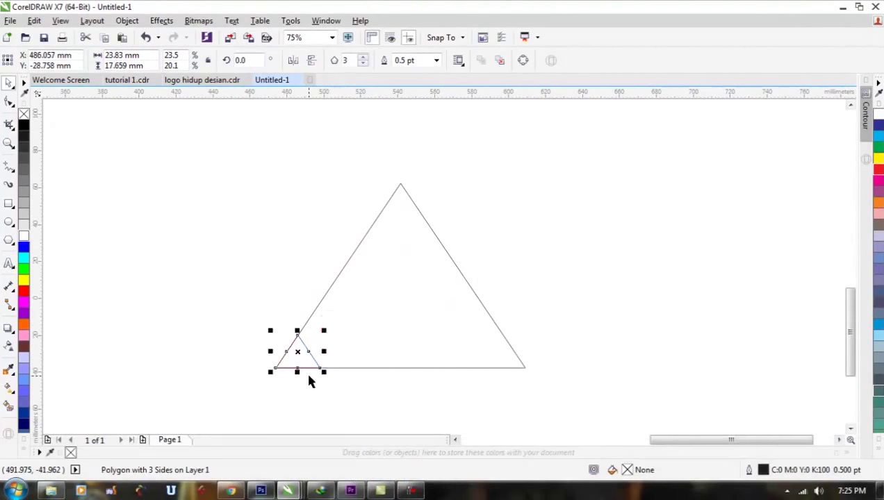
{"action": "scroll", "coordinate": [310, 381], "scroll_direction": "up", "scroll_amount": 1}
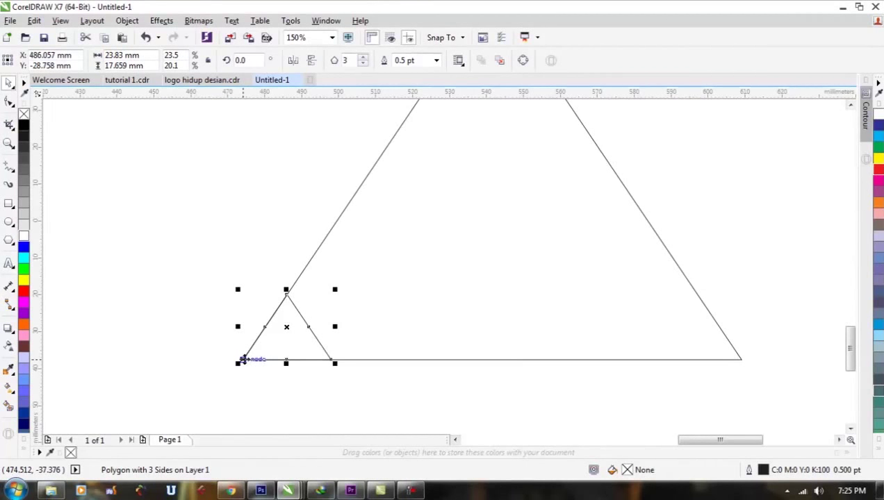
- Duplicate the small triangle edge to edge along the large triangle's base, repeating the duplication four more times
{"action": "left_click_drag", "start_coordinate": [239, 361], "coordinate": [331, 360]}
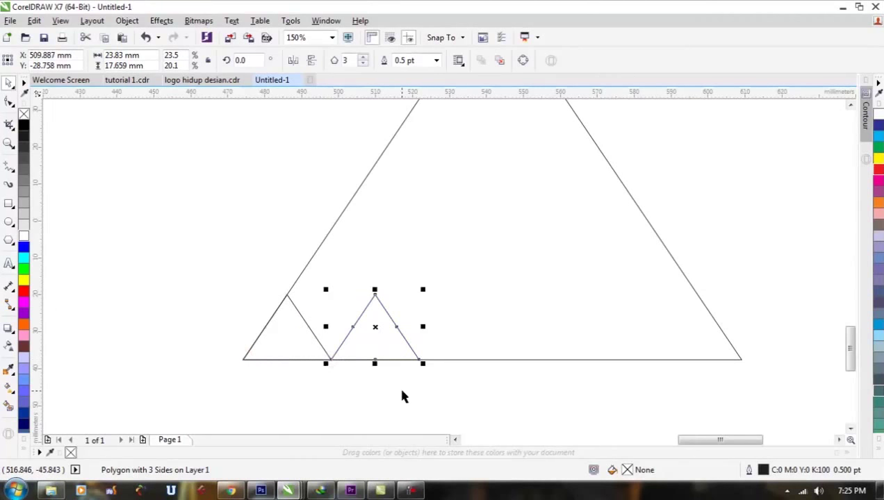
{"action": "key", "text": "ctrl+r"}
{"action": "key", "text": "ctrl+r"}
{"action": "key", "text": "ctrl+r"}
{"action": "key", "text": "ctrl+r"}
{"action": "scroll", "coordinate": [394, 347], "scroll_direction": "down", "scroll_amount": 2}
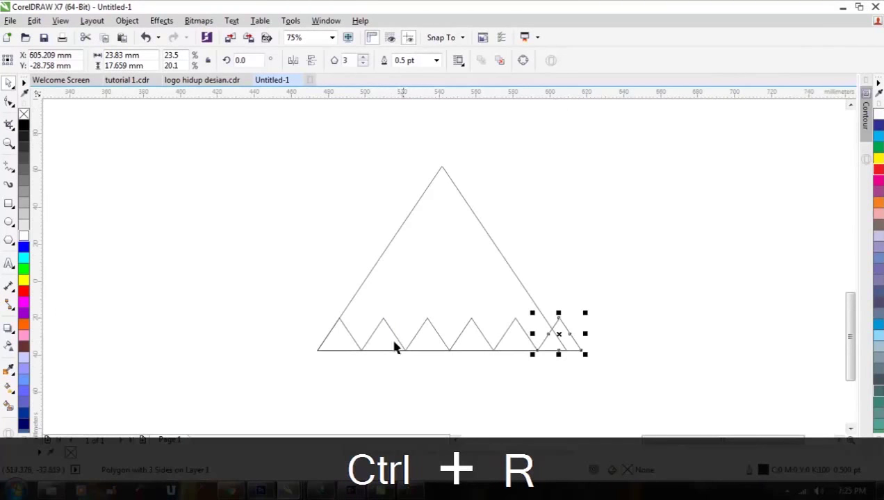
- Delete the overhanging last small triangle and scale the remaining row of five to about 135 × 20 mm, matching the base
{"action": "left_click_drag", "start_coordinate": [626, 373], "coordinate": [231, 263]}
{"action": "left_click", "coordinate": [578, 346]}
{"action": "key", "text": "Delete"}
{"action": "scroll", "coordinate": [479, 335], "scroll_direction": "up", "scroll_amount": 2}
{"action": "left_click_drag", "start_coordinate": [480, 349], "coordinate": [479, 331]}
{"action": "mouse_move", "coordinate": [598, 351]}
{"action": "left_mouse_down"}
{"action": "mouse_move", "coordinate": [656, 363]}
{"action": "mouse_move", "coordinate": [603, 366]}
{"action": "left_mouse_up"}
{"action": "scroll", "coordinate": [483, 385], "scroll_direction": "down", "scroll_amount": 2}
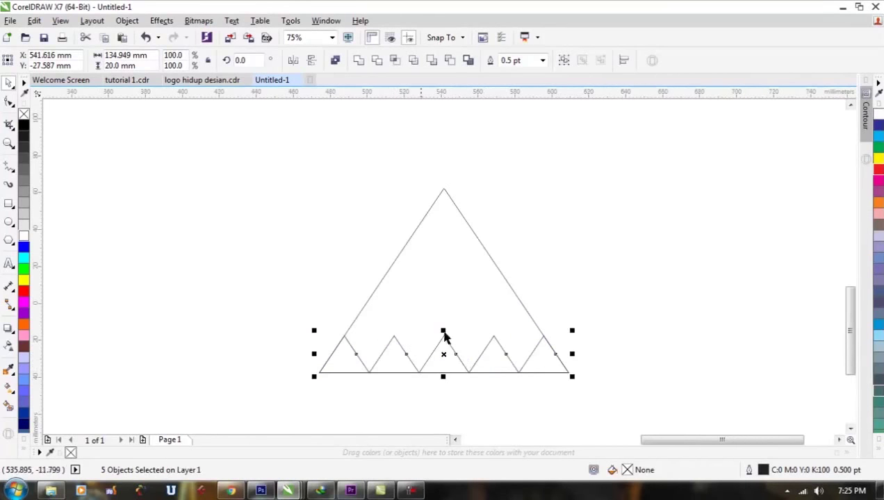
{"action": "scroll", "coordinate": [428, 368], "scroll_direction": "up", "scroll_amount": 1}
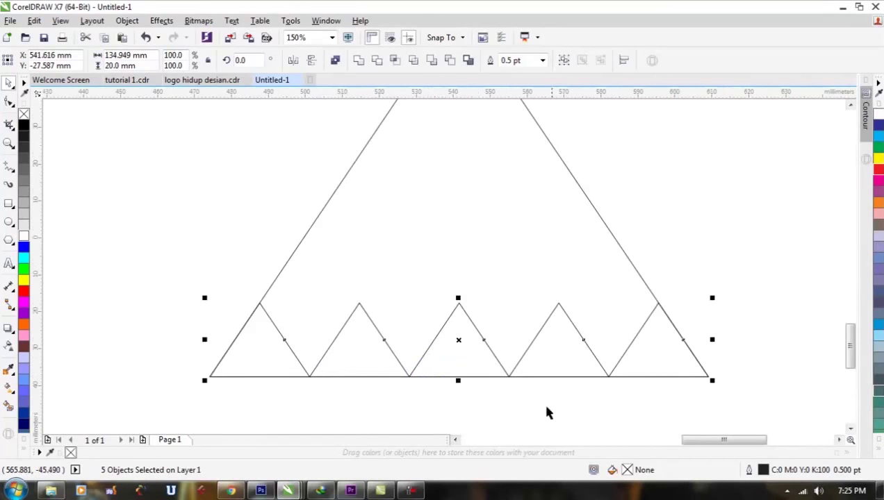
{"action": "left_click", "coordinate": [546, 413]}
- Duplicate the row of five small triangles, mirror the copy vertically, and snap it into the gaps of the original row
{"action": "left_click_drag", "start_coordinate": [739, 397], "coordinate": [611, 401]}
{"action": "left_click_drag", "start_coordinate": [760, 411], "coordinate": [212, 278]}
{"action": "key", "text": "ctrl+c"}
{"action": "key", "text": "ctrl+v"}
{"action": "left_click_drag", "start_coordinate": [364, 367], "coordinate": [343, 271]}
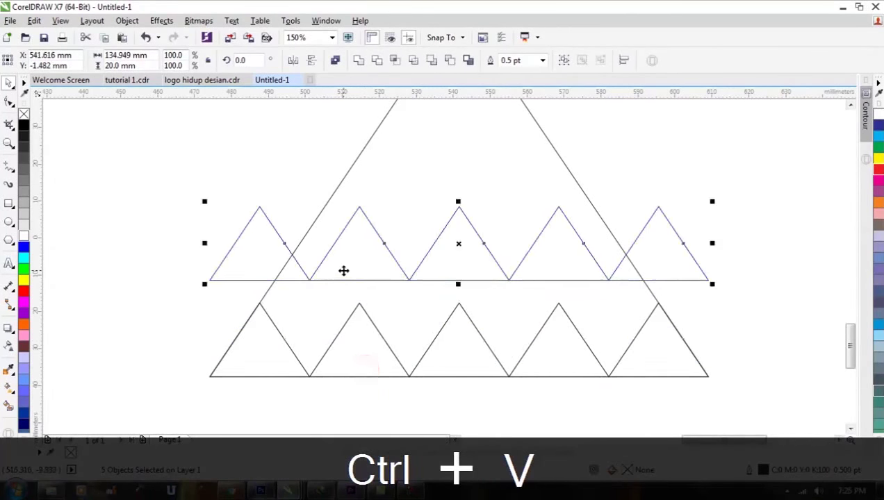
{"action": "left_click", "coordinate": [312, 60]}
{"action": "left_click_drag", "start_coordinate": [359, 279], "coordinate": [308, 350]}
{"action": "scroll", "coordinate": [309, 375], "scroll_direction": "up", "scroll_amount": 3}
{"action": "scroll", "coordinate": [309, 356], "scroll_direction": "down", "scroll_amount": 2}
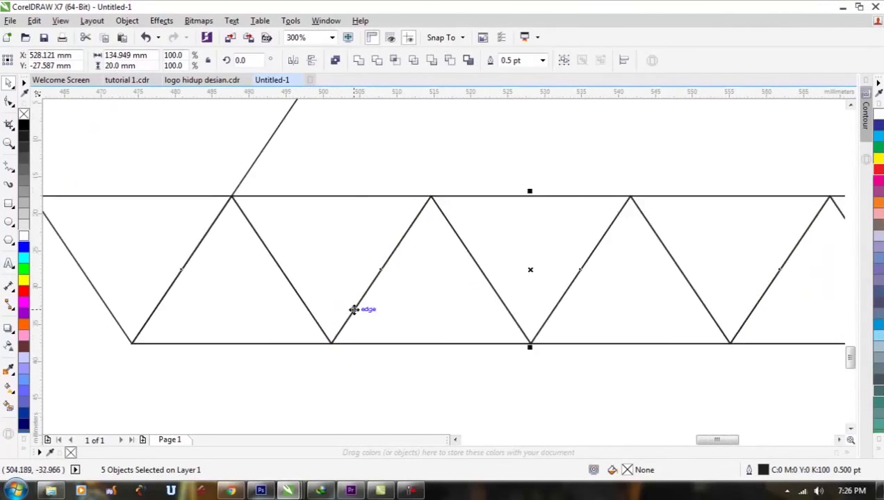
- Duplicate the ten-triangle strip and snap the copy directly above it, shifted right by half a small triangle
{"action": "scroll", "coordinate": [358, 306], "scroll_direction": "down", "scroll_amount": 2}
{"action": "scroll", "coordinate": [536, 289], "scroll_direction": "up", "scroll_amount": 1}
{"action": "left_click_drag", "start_coordinate": [758, 390], "coordinate": [91, 233]}
{"action": "key", "text": "ctrl+c"}
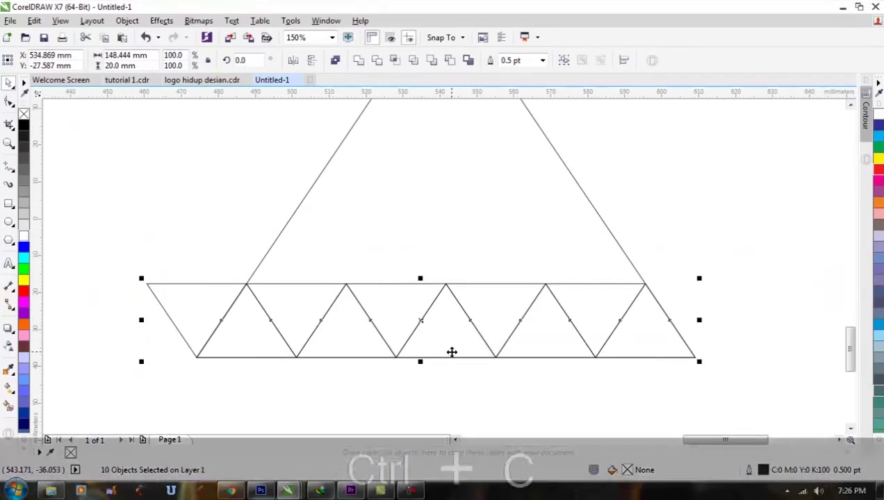
{"action": "key", "text": "ctrl+v"}
{"action": "left_click_drag", "start_coordinate": [462, 357], "coordinate": [454, 259]}
{"action": "scroll", "coordinate": [455, 259], "scroll_direction": "up", "scroll_amount": 2}
{"action": "left_click_drag", "start_coordinate": [534, 241], "coordinate": [635, 293]}
{"action": "scroll", "coordinate": [635, 295], "scroll_direction": "down", "scroll_amount": 2}
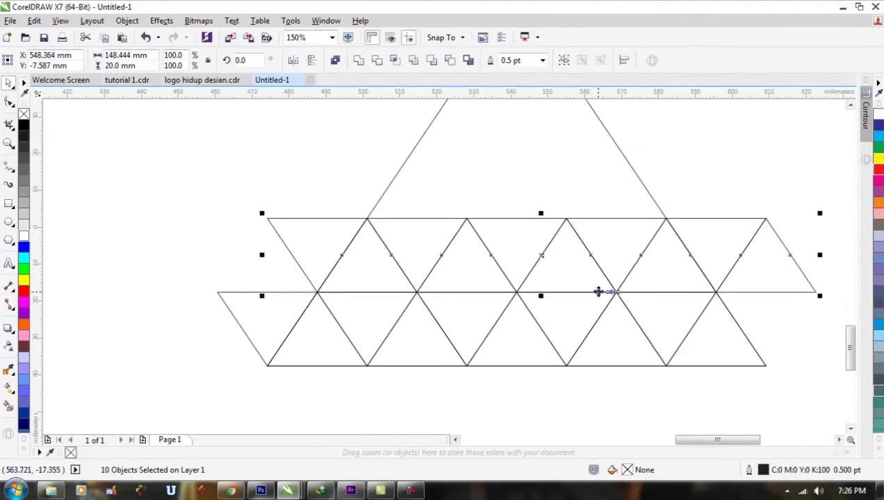
{"action": "scroll", "coordinate": [519, 213], "scroll_direction": "down", "scroll_amount": 2}
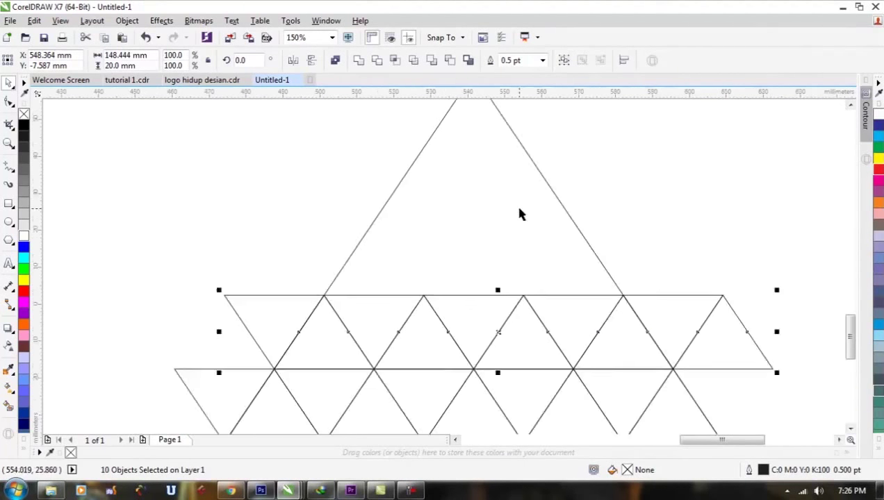
- Duplicate both triangle strips together and snap the copy directly on top of them
{"action": "left_click_drag", "start_coordinate": [689, 393], "coordinate": [436, 290]}
{"action": "left_click_drag", "start_coordinate": [250, 244], "coordinate": [680, 366]}
{"action": "key", "text": "ctrl+c"}
{"action": "key", "text": "ctrl+v"}
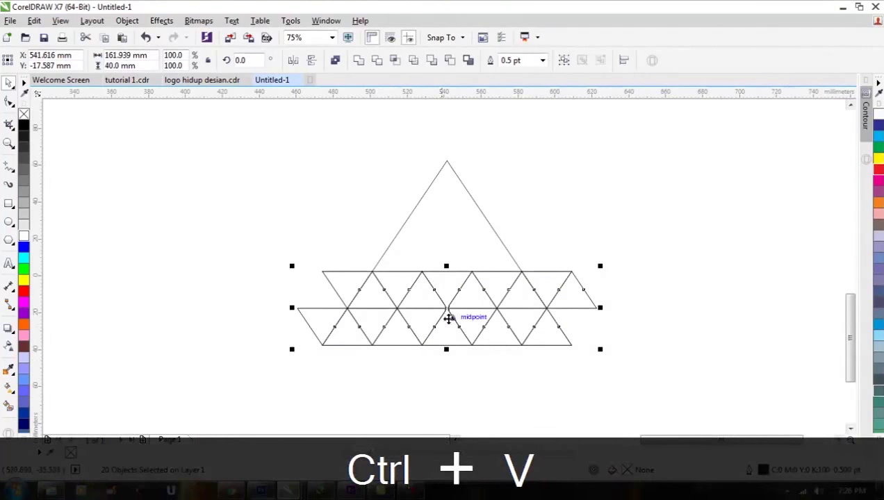
{"action": "left_click_drag", "start_coordinate": [450, 345], "coordinate": [454, 288]}
{"action": "scroll", "coordinate": [455, 256], "scroll_direction": "up", "scroll_amount": 2}
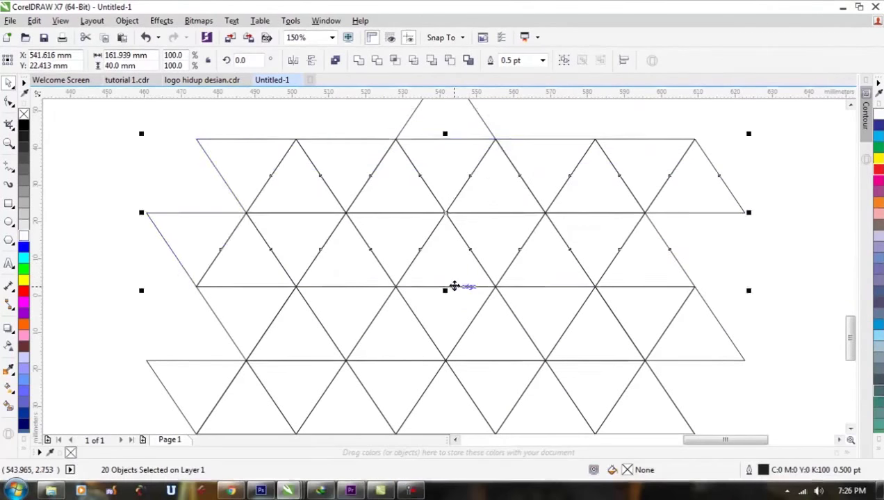
{"action": "scroll", "coordinate": [454, 288], "scroll_direction": "down", "scroll_amount": 2}
{"action": "scroll", "coordinate": [450, 218], "scroll_direction": "up", "scroll_amount": 2}
- Duplicate a small upright triangle from the grid and snap the copy's tip to the large triangle's apex
{"action": "left_click", "coordinate": [554, 179]}
{"action": "left_click", "coordinate": [464, 349]}
{"action": "key", "text": "ctrl+c"}
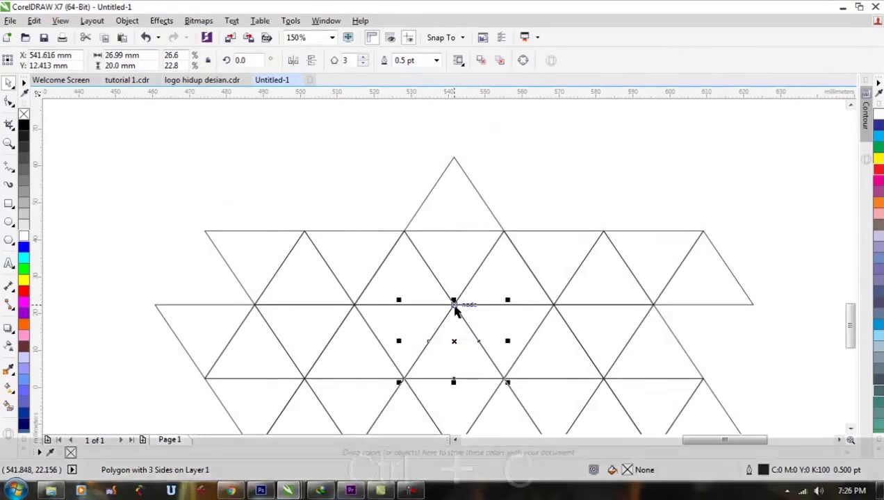
{"action": "key", "text": "ctrl+v"}
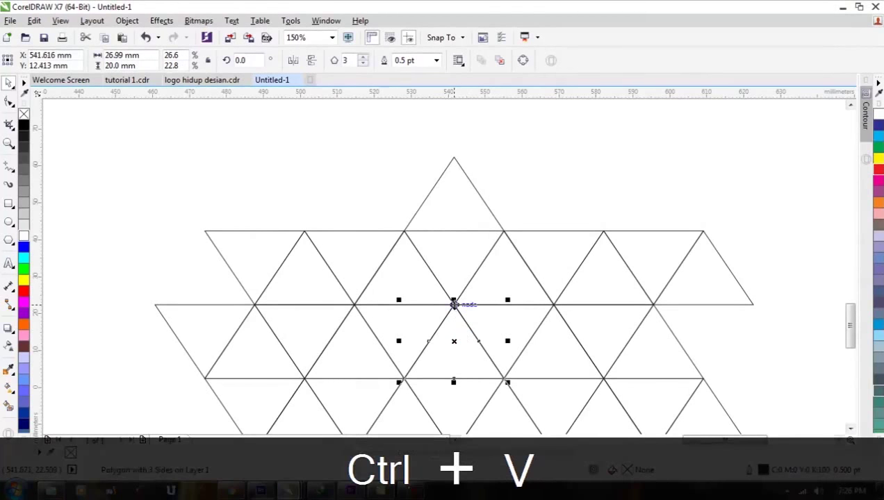
{"action": "left_click_drag", "start_coordinate": [453, 304], "coordinate": [451, 158]}
{"action": "left_click", "coordinate": [569, 189]}
{"action": "scroll", "coordinate": [439, 203], "scroll_direction": "down", "scroll_amount": 2}
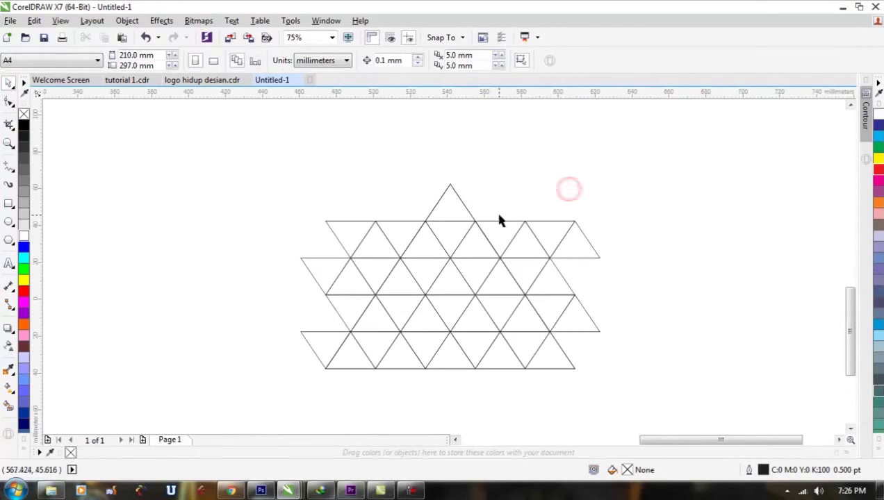
- Delete the surplus small triangles that extend beyond the right edge of the large triangle
{"action": "left_click_drag", "start_coordinate": [493, 239], "coordinate": [576, 319]}
{"action": "left_click", "coordinate": [525, 267]}
{"action": "left_click", "coordinate": [517, 239]}
{"action": "key", "text": "Delete"}
{"action": "left_click", "coordinate": [547, 233]}
{"action": "key", "text": "Delete"}
{"action": "left_click", "coordinate": [580, 252]}
{"action": "key", "text": "Delete"}
{"action": "key", "text": "Delete"}
- Delete the surplus small triangles that extend beyond the left edge of the large triangle
{"action": "left_click", "coordinate": [350, 310]}
{"action": "key", "text": "Delete"}
{"action": "left_click", "coordinate": [365, 264]}
{"action": "key", "text": "Delete"}
{"action": "left_click", "coordinate": [395, 239]}
{"action": "key", "text": "Delete"}
{"action": "left_click", "coordinate": [381, 252]}
{"action": "left_click", "coordinate": [359, 278]}
{"action": "key", "text": "Delete"}
{"action": "left_click", "coordinate": [357, 232]}
{"action": "key", "text": "Delete"}
{"action": "left_click", "coordinate": [321, 277]}
{"action": "key", "text": "Delete"}
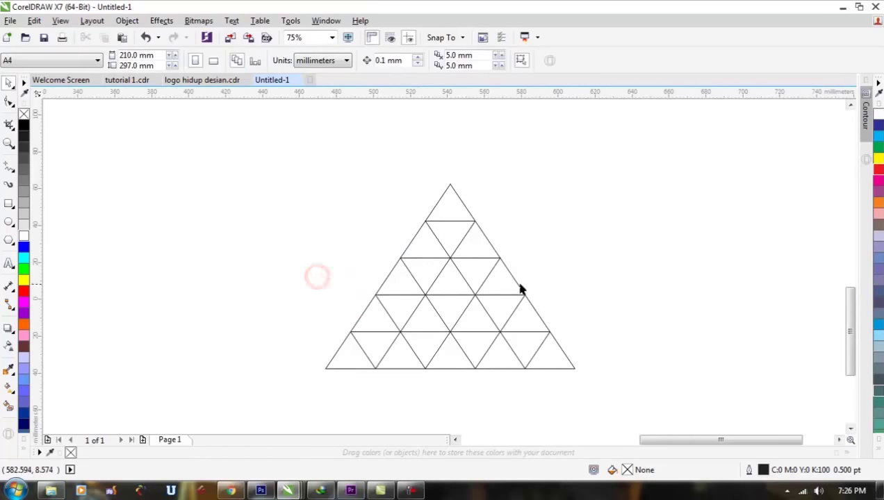
- Move the large outline triangle to the left of the mosaic and snap the small apex triangle back onto its top
{"action": "left_click", "coordinate": [437, 208]}
{"action": "left_click_drag", "start_coordinate": [445, 202], "coordinate": [185, 195]}
{"action": "left_click_drag", "start_coordinate": [407, 165], "coordinate": [512, 224]}
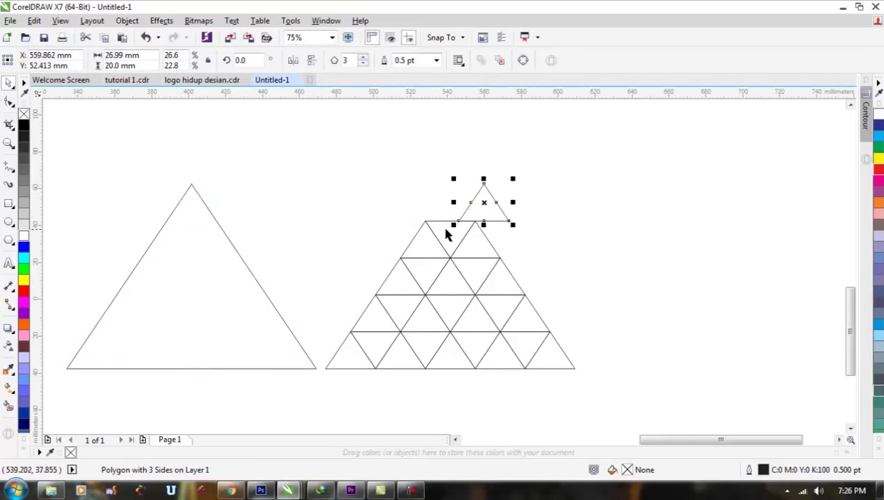
{"action": "left_click_drag", "start_coordinate": [460, 223], "coordinate": [426, 221]}
{"action": "left_click", "coordinate": [511, 239]}
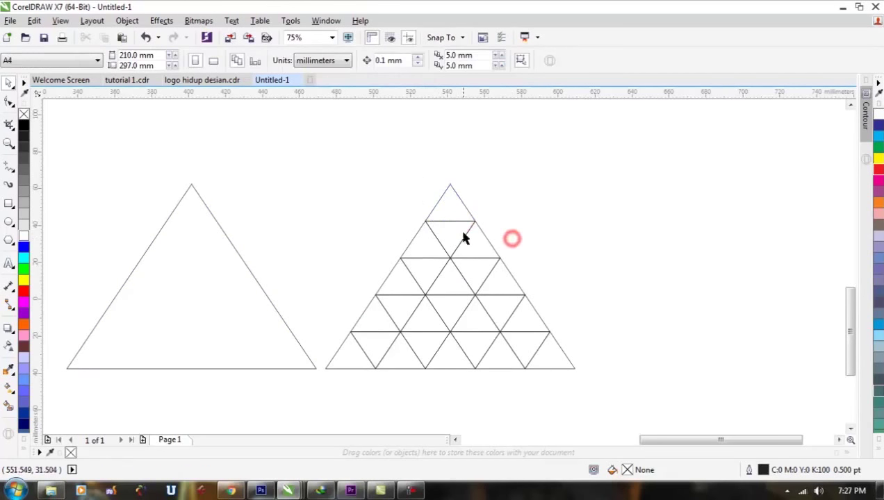
{"action": "left_click_drag", "start_coordinate": [291, 154], "coordinate": [636, 391]}
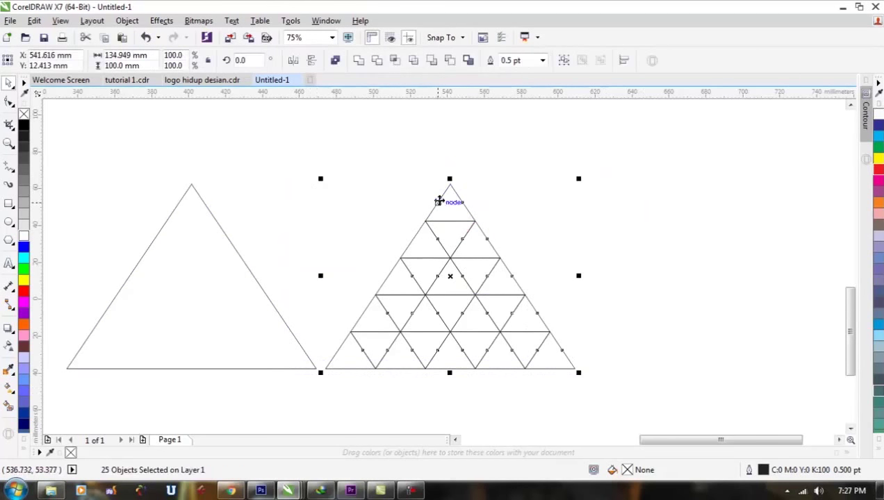
{"action": "left_click", "coordinate": [468, 170]}
- Fill the mosaic's apex triangle with red (C:0 M:100 Y:100 K:0) and remove its outline
{"action": "left_click", "coordinate": [448, 204]}
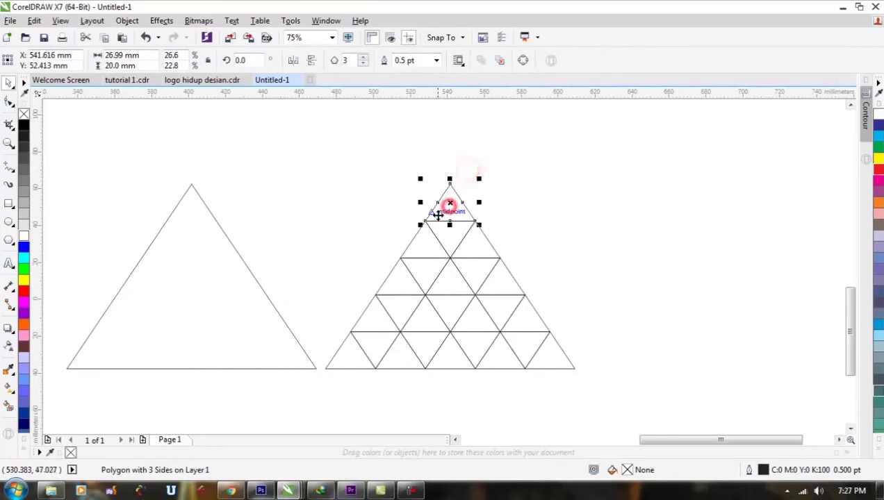
{"action": "left_click", "coordinate": [878, 170]}
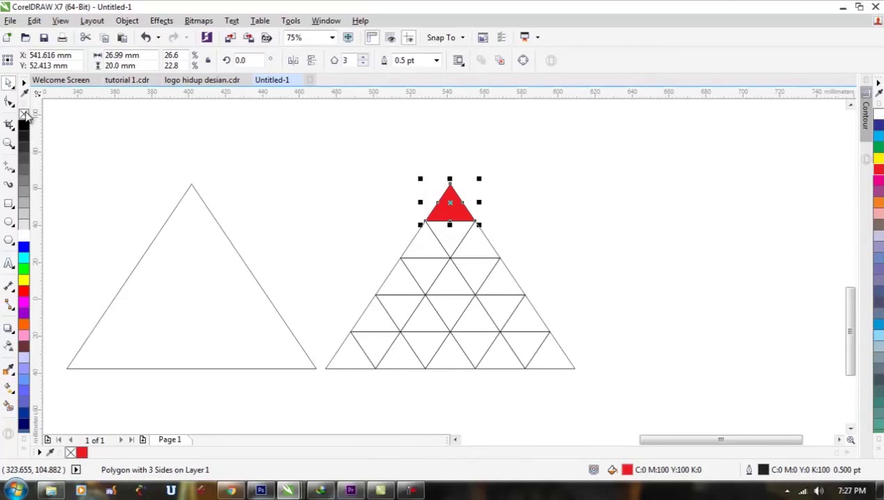
{"action": "key", "text": "super"}
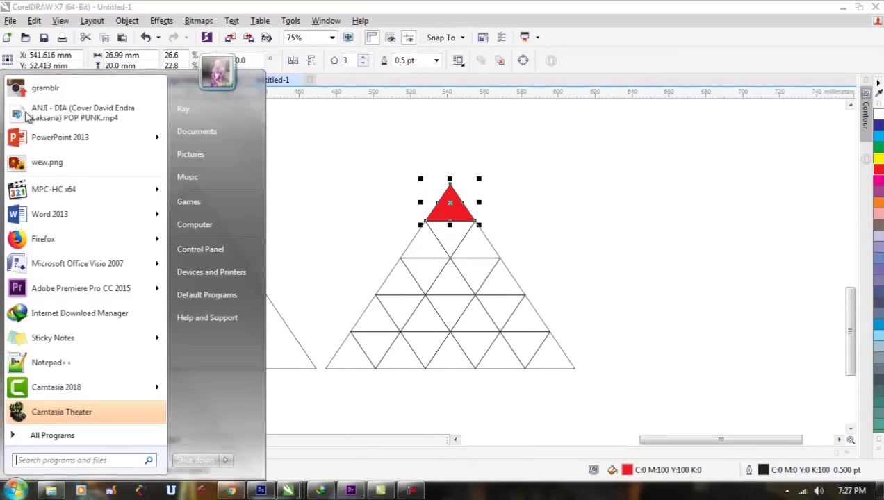
{"action": "key", "text": "Escape"}
{"action": "right_click", "coordinate": [24, 114]}
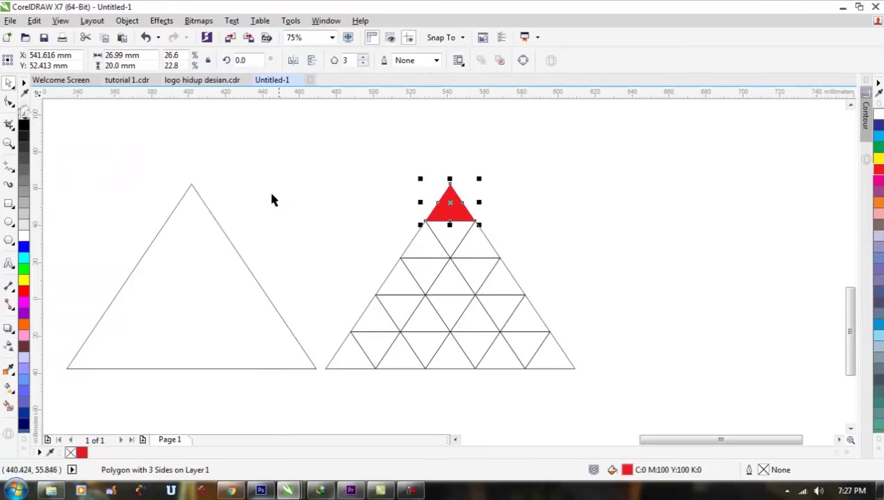
{"action": "left_click", "coordinate": [534, 187]}
- Fill the inverted triangle below the apex with a slightly more orange shade of the red and remove its outline
{"action": "scroll", "coordinate": [451, 243], "scroll_direction": "up", "scroll_amount": 2}
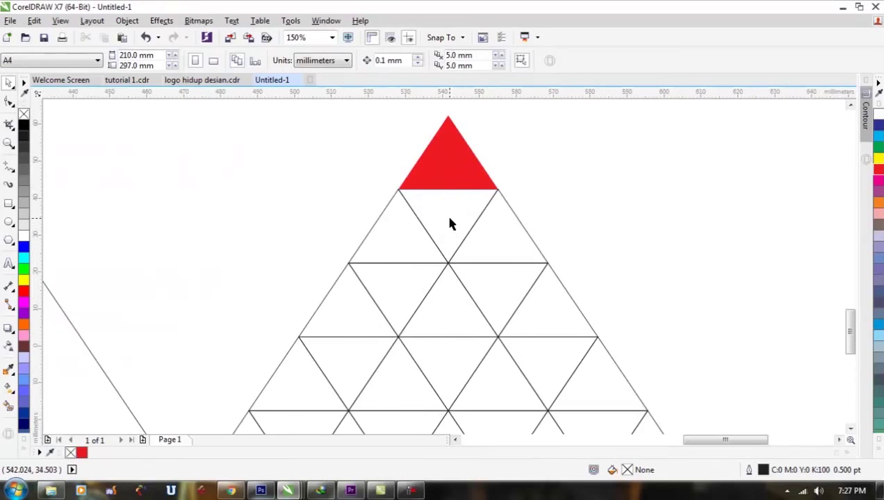
{"action": "left_click", "coordinate": [449, 218]}
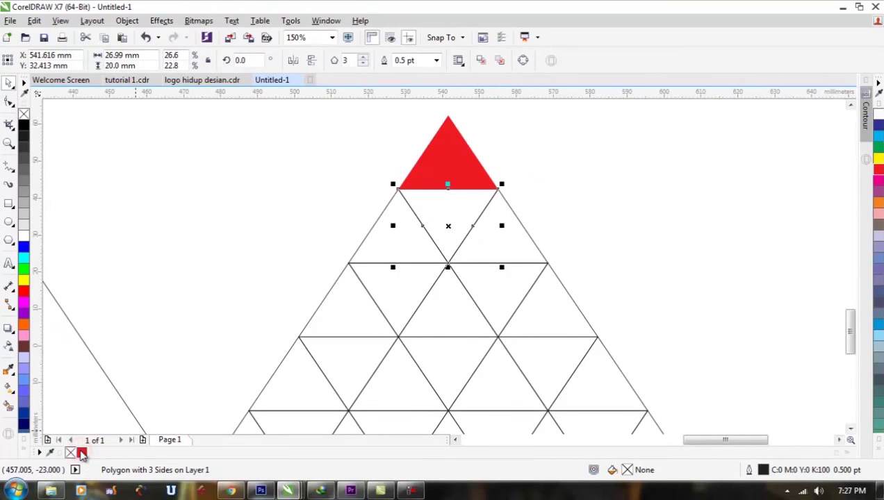
{"action": "left_click", "coordinate": [82, 453]}
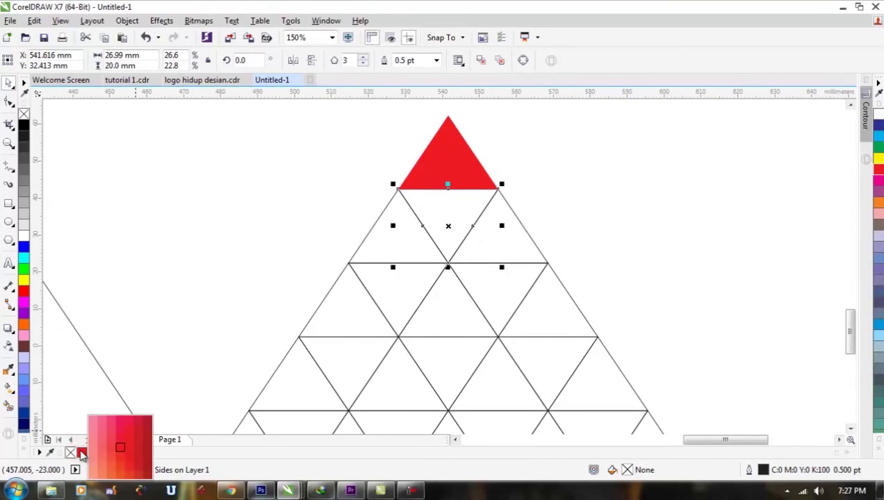
{"action": "left_click", "coordinate": [121, 455]}
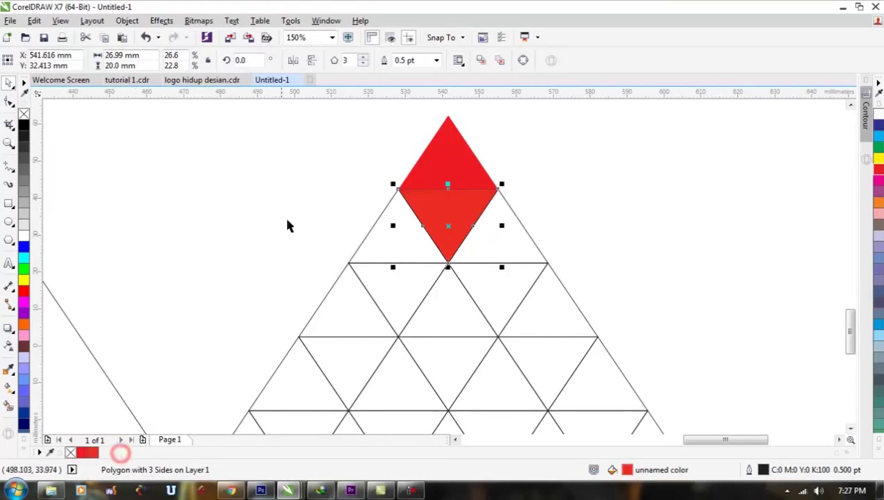
{"action": "left_click", "coordinate": [260, 200]}
- Fill the two upright triangles in the second row with a slightly darker shade of red and remove their outlines
{"action": "left_click", "coordinate": [388, 228]}
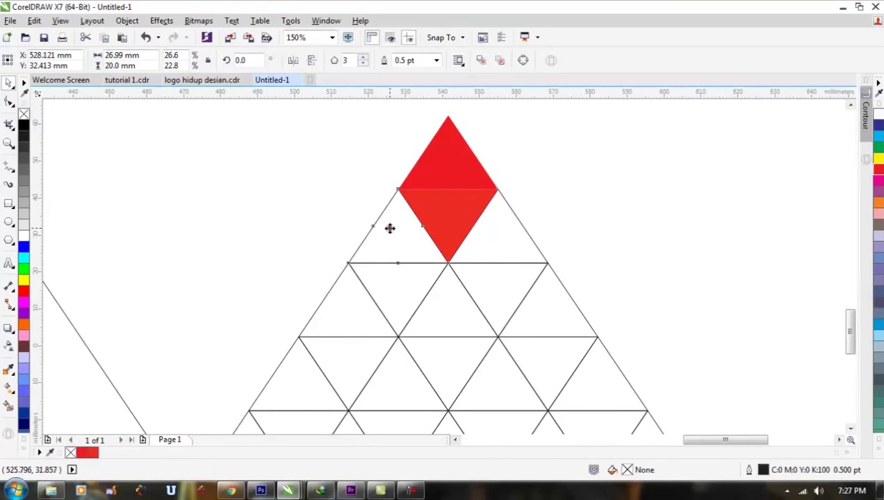
{"action": "left_click", "coordinate": [493, 231], "text": "shift"}
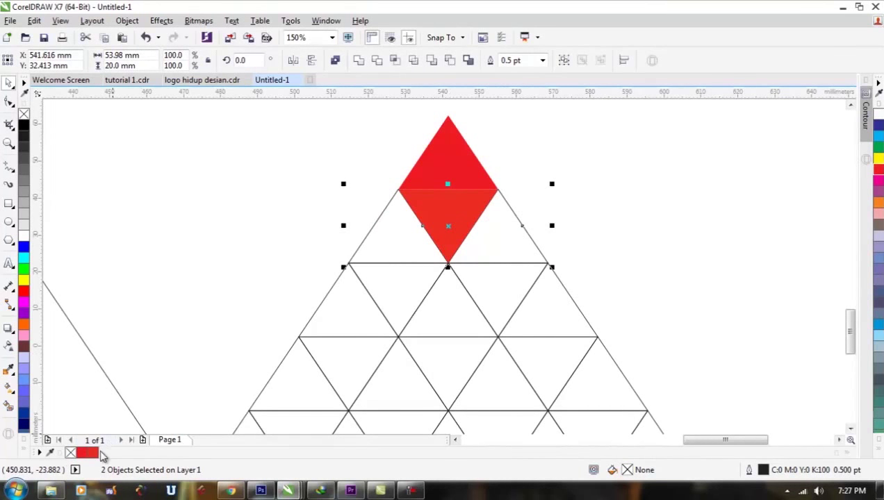
{"action": "left_click", "coordinate": [95, 454]}
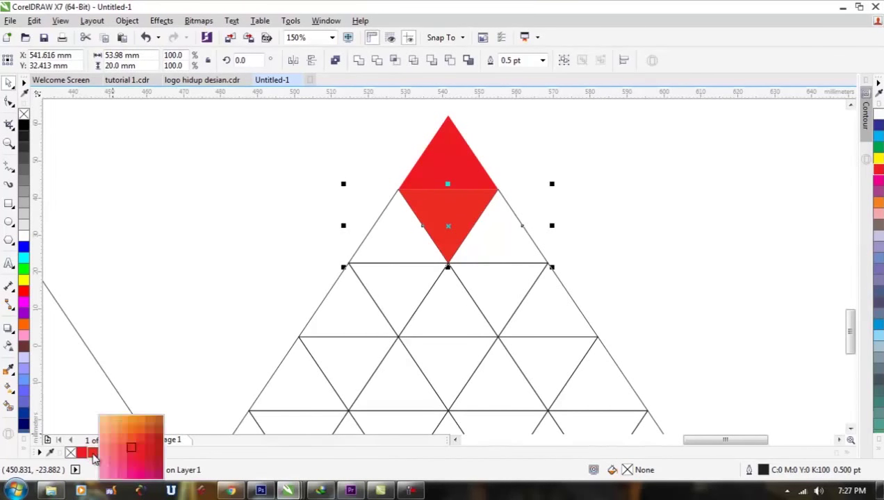
{"action": "left_click", "coordinate": [137, 450]}
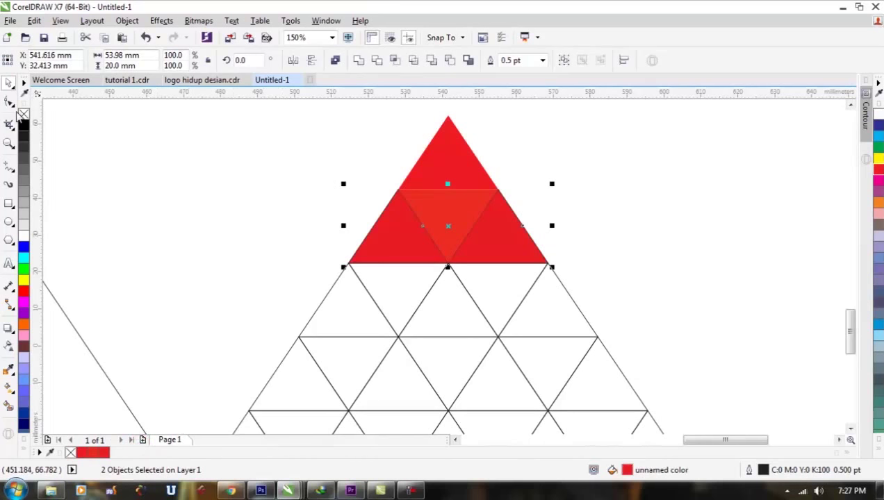
- Fill the two inverted triangles in the third row with the next darker shade of red and remove their outlines
{"action": "scroll", "coordinate": [416, 186], "scroll_direction": "down", "scroll_amount": 2}
{"action": "scroll", "coordinate": [409, 229], "scroll_direction": "up", "scroll_amount": 2}
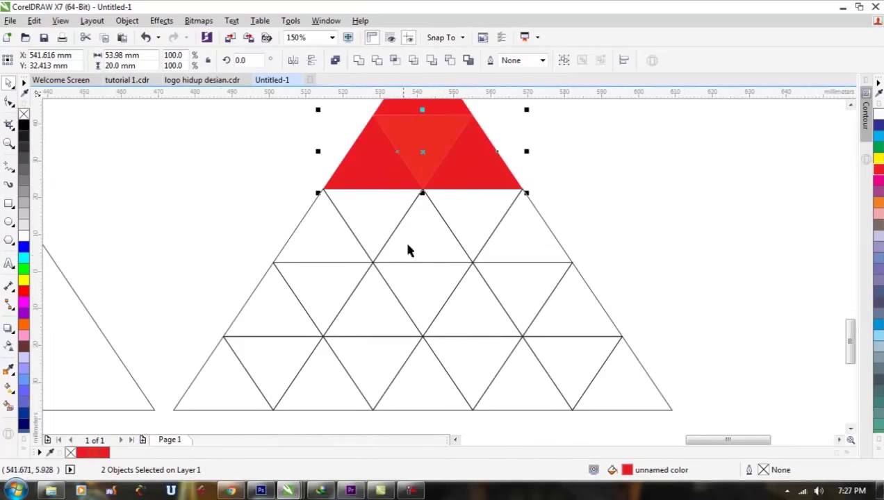
{"action": "left_click", "coordinate": [373, 211]}
{"action": "left_click", "coordinate": [468, 214], "text": "shift"}
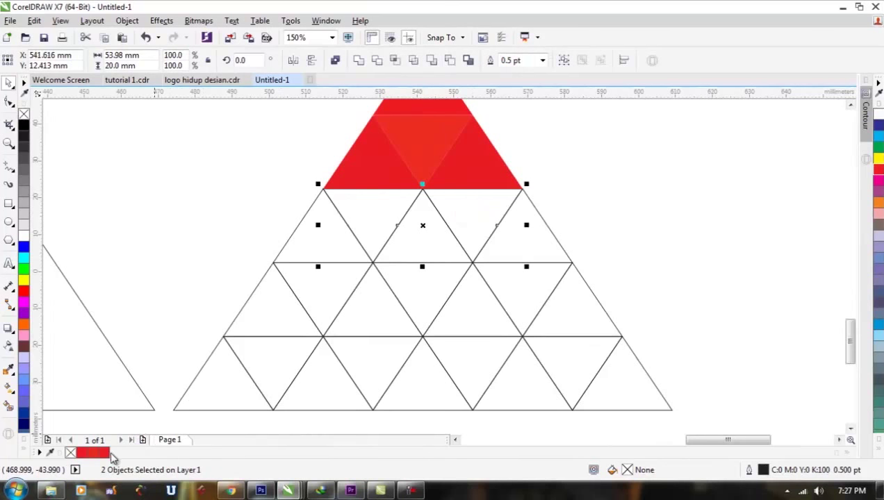
{"action": "left_click", "coordinate": [105, 453]}
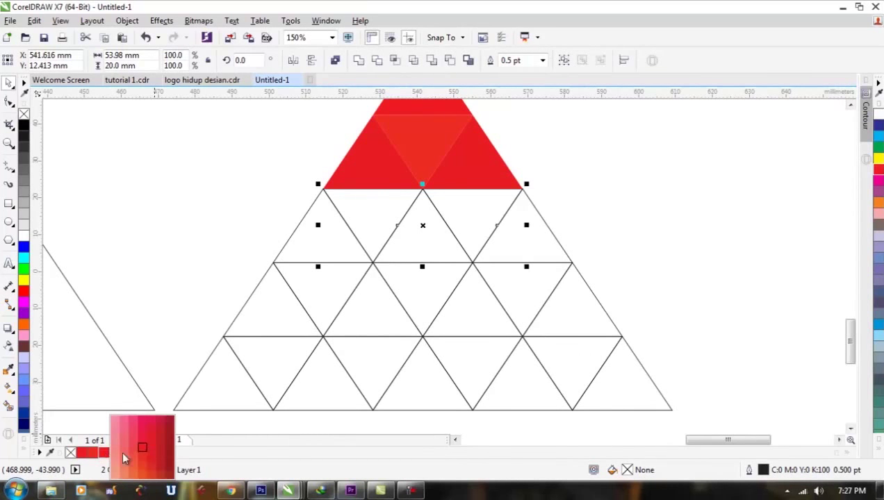
{"action": "left_click", "coordinate": [147, 446]}
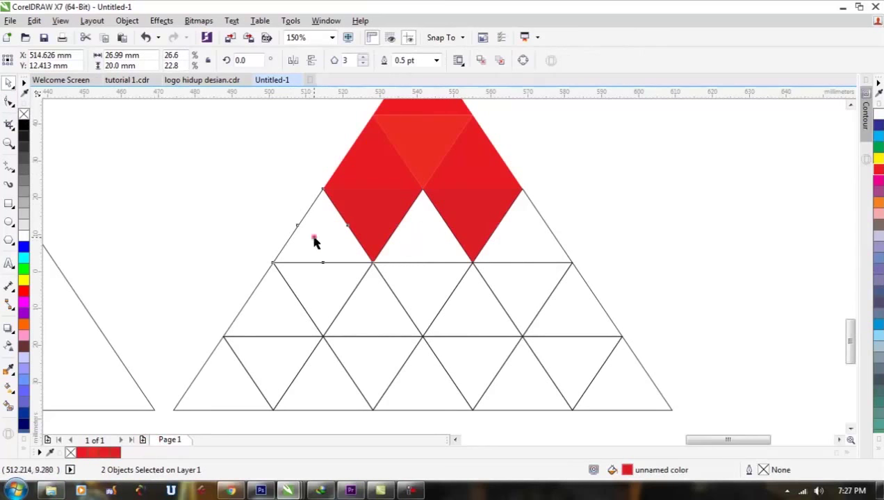
- Fill the three upright triangles in the third row with a darker red shade and remove their outlines
{"action": "left_click", "coordinate": [312, 237]}
{"action": "left_click", "coordinate": [416, 232], "text": "shift"}
{"action": "left_click", "coordinate": [539, 230], "text": "shift"}
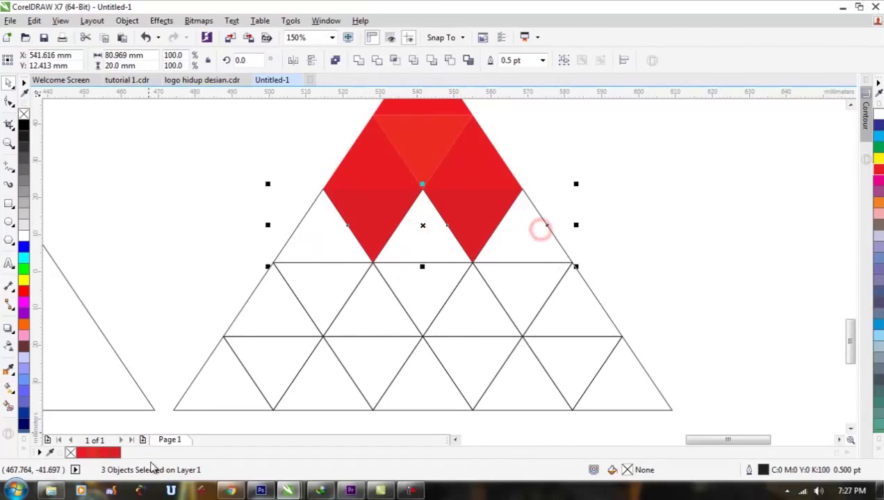
{"action": "left_click", "coordinate": [115, 453]}
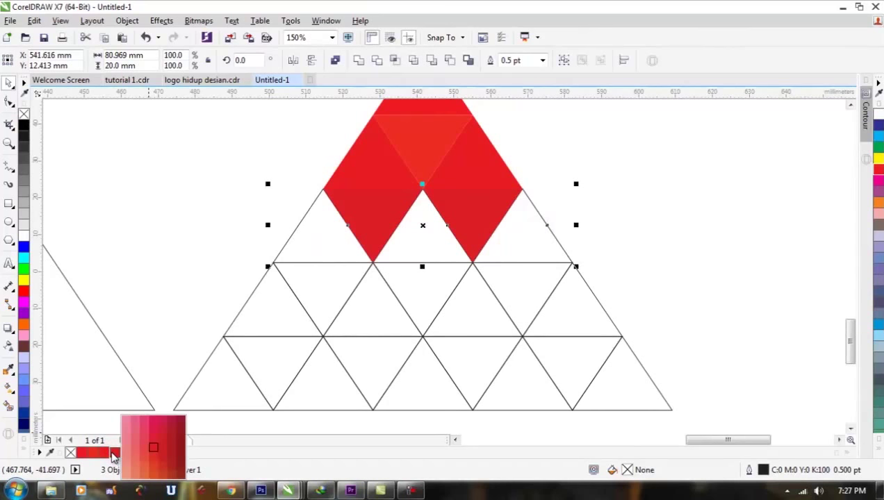
{"action": "left_click", "coordinate": [164, 449]}
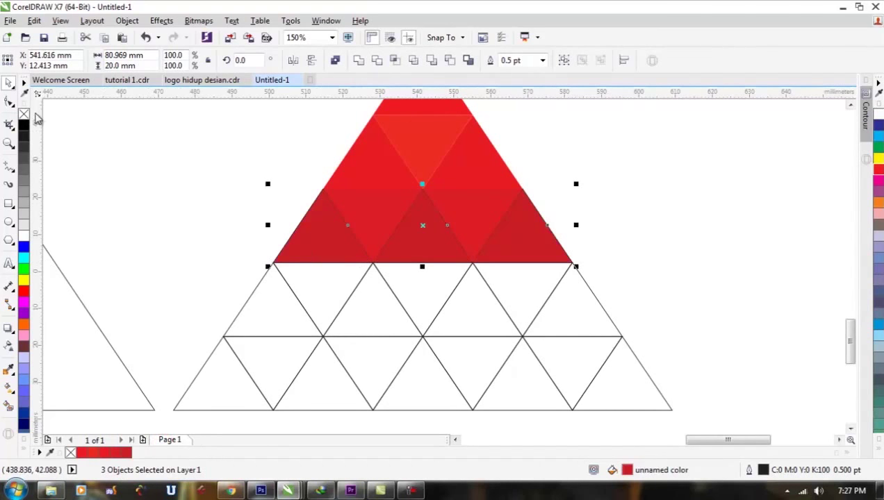
{"action": "right_click", "coordinate": [23, 116]}
- Fill the three inverted triangles in the fourth row with a deeper red shade and remove their outlines
{"action": "left_click", "coordinate": [321, 282]}
{"action": "left_click", "coordinate": [426, 283], "text": "shift"}
{"action": "left_click", "coordinate": [517, 274], "text": "shift"}
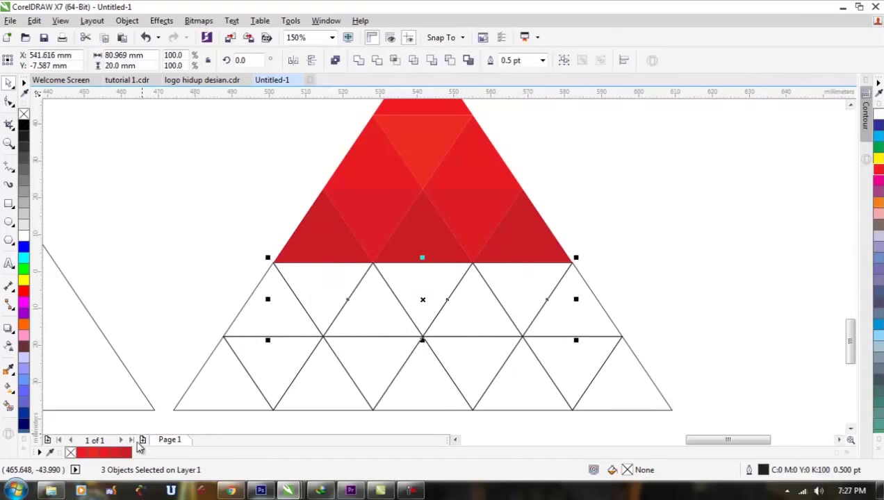
{"action": "left_click", "coordinate": [131, 453]}
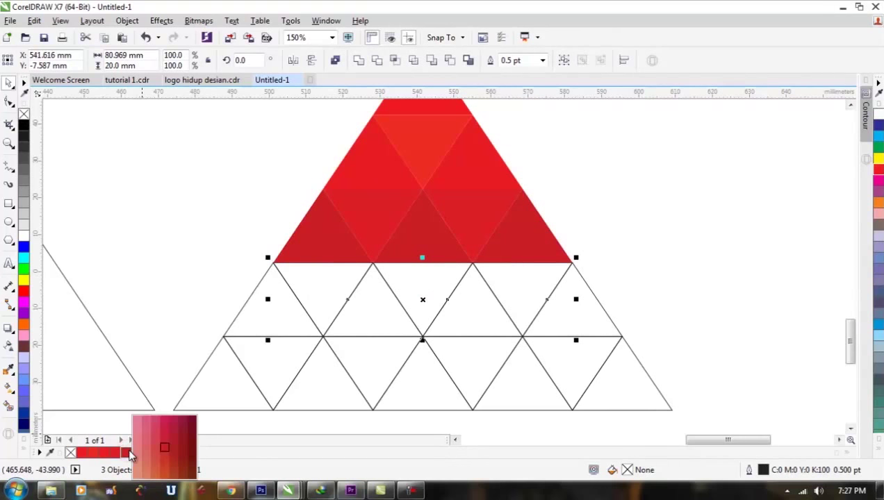
{"action": "left_click", "coordinate": [165, 448]}
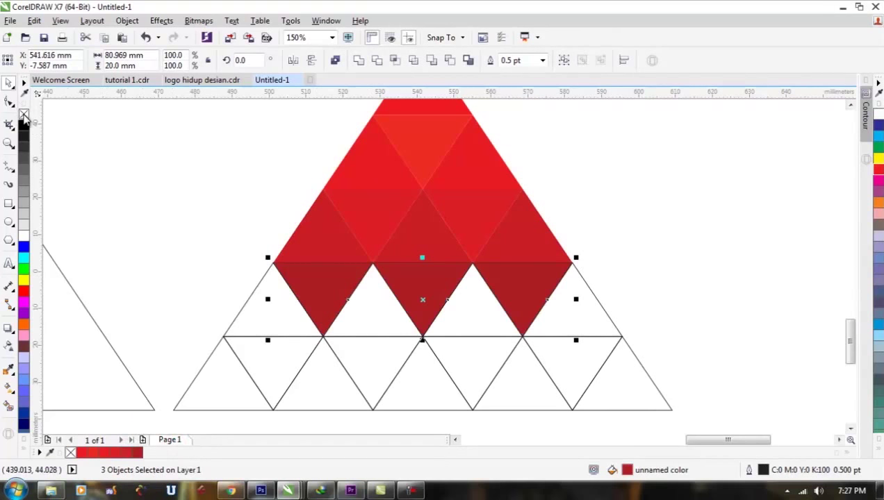
- Fill the four upright triangles in the fourth row with a dark red shade and remove their outlines
{"action": "left_click", "coordinate": [279, 306]}
{"action": "left_click", "coordinate": [375, 322], "text": "shift"}
{"action": "left_click", "coordinate": [476, 311], "text": "shift"}
{"action": "left_click", "coordinate": [589, 312], "text": "shift"}
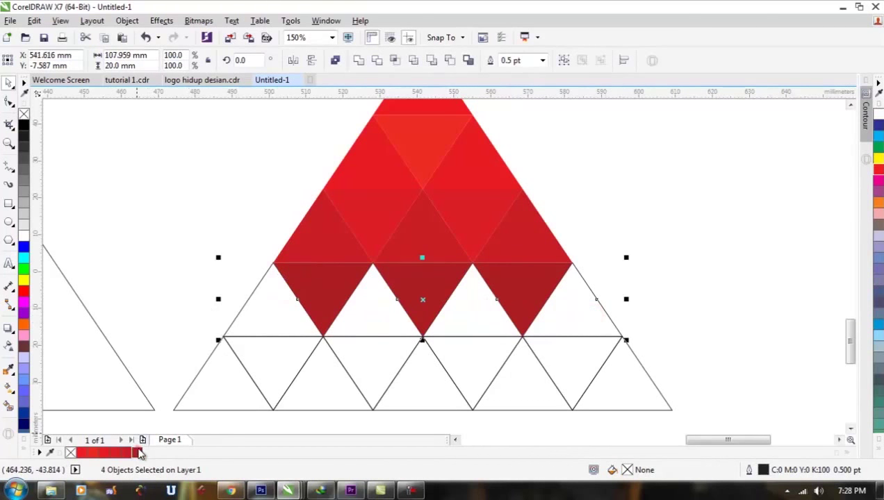
{"action": "left_click", "coordinate": [139, 453]}
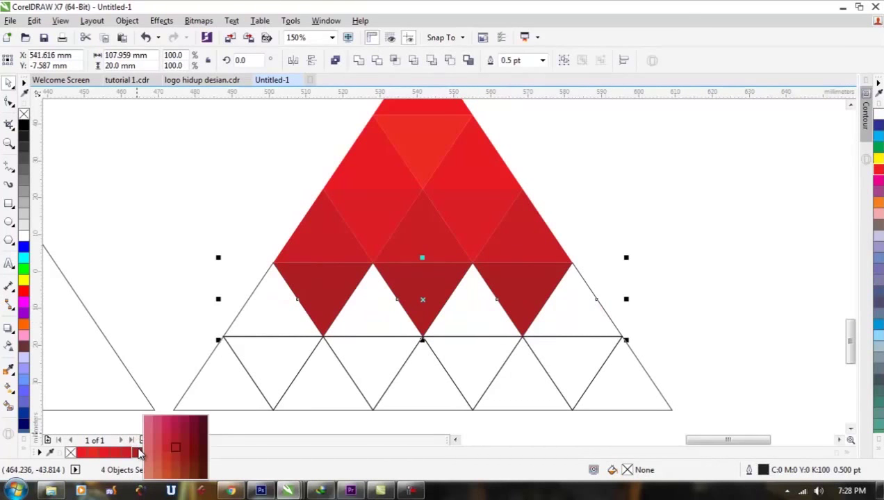
{"action": "left_click", "coordinate": [183, 441]}
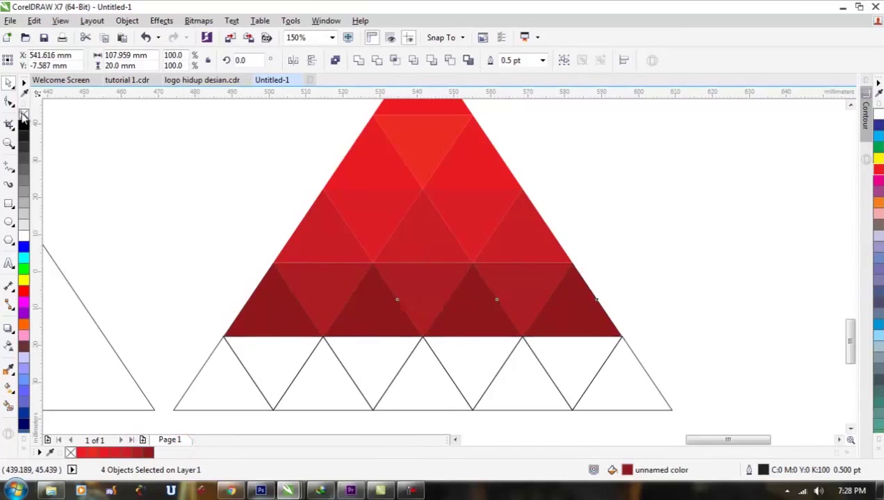
- Fill the four inverted triangles in the bottom row with a darker maroon shade and remove their outlines
{"action": "scroll", "coordinate": [224, 180], "scroll_direction": "down", "scroll_amount": 2}
{"action": "scroll", "coordinate": [267, 257], "scroll_direction": "up", "scroll_amount": 2}
{"action": "left_click", "coordinate": [236, 292]}
{"action": "left_click", "coordinate": [326, 281], "text": "shift"}
{"action": "left_click", "coordinate": [425, 283], "text": "shift"}
{"action": "left_click", "coordinate": [558, 264], "text": "shift"}
{"action": "left_click", "coordinate": [538, 228], "text": "shift"}
{"action": "left_click", "coordinate": [537, 301], "text": "shift"}
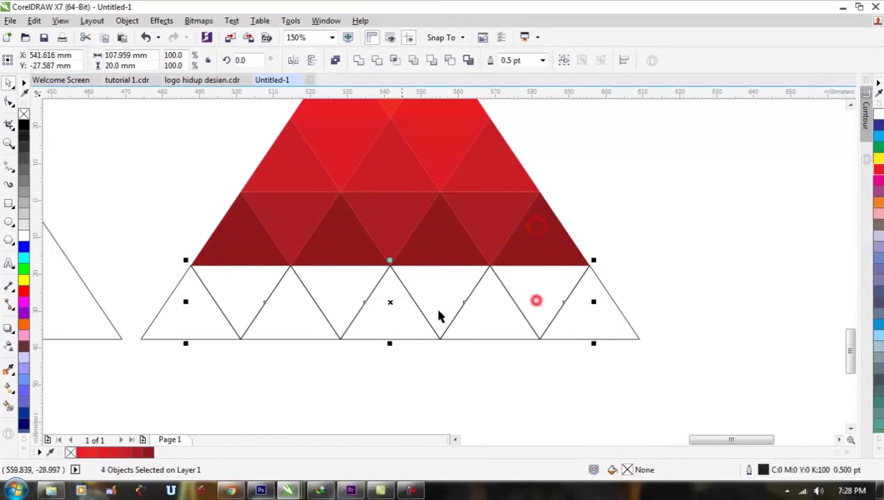
{"action": "left_click", "coordinate": [148, 452]}
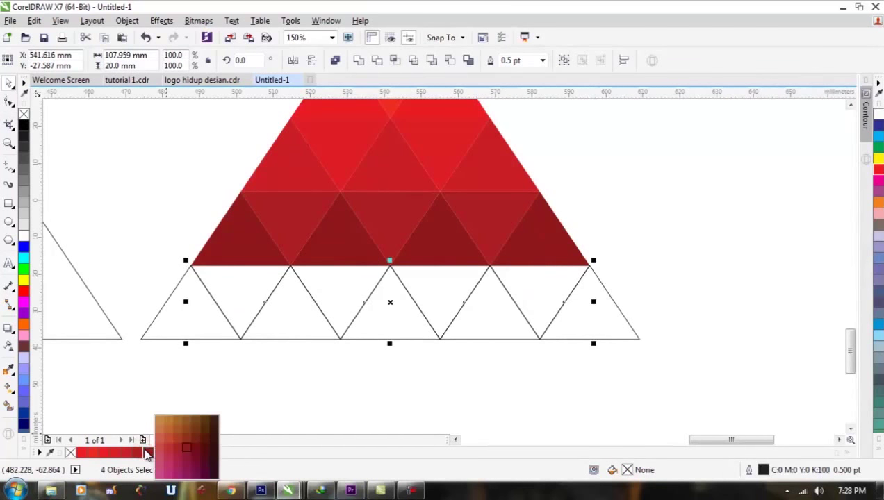
{"action": "left_click", "coordinate": [187, 451]}
{"action": "right_click", "coordinate": [24, 113]}
- Fill the five upright triangles in the bottom row with a maroon shade darker than the inverted triangles between them
{"action": "left_click", "coordinate": [176, 310]}
{"action": "left_click", "coordinate": [289, 315], "text": "shift"}
{"action": "left_click", "coordinate": [392, 318], "text": "shift"}
{"action": "left_click", "coordinate": [495, 323], "text": "shift"}
{"action": "left_click", "coordinate": [596, 316], "text": "shift"}
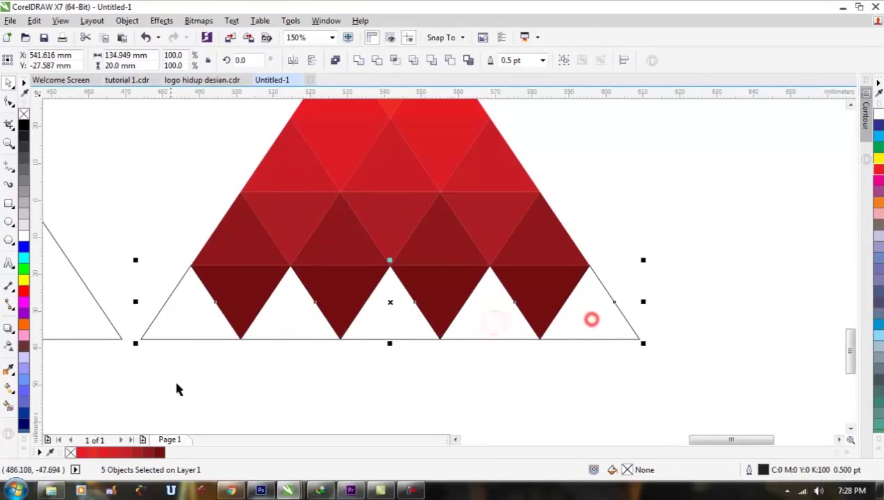
{"action": "left_click", "coordinate": [162, 453]}
{"action": "left_click", "coordinate": [201, 450]}
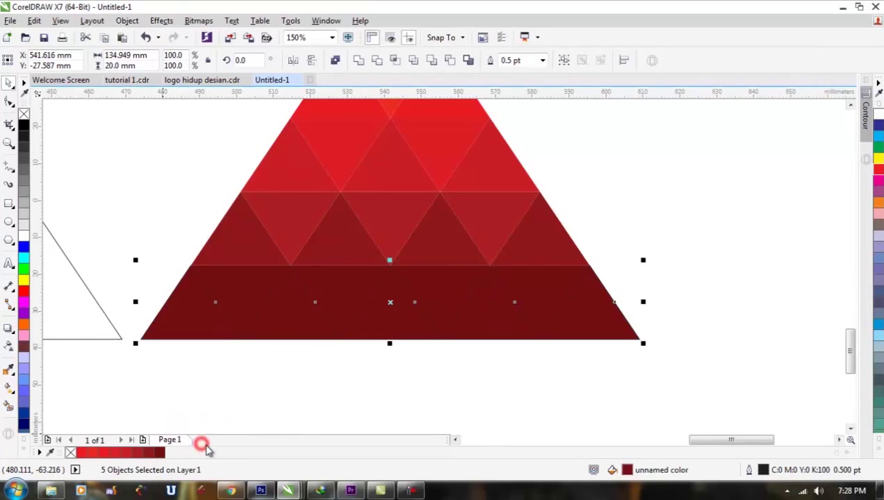
{"action": "left_click", "coordinate": [160, 454]}
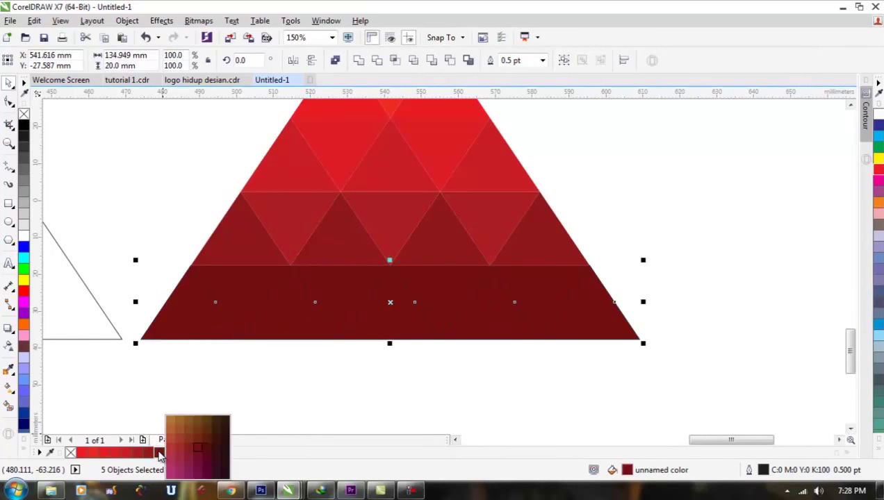
{"action": "left_click", "coordinate": [207, 448]}
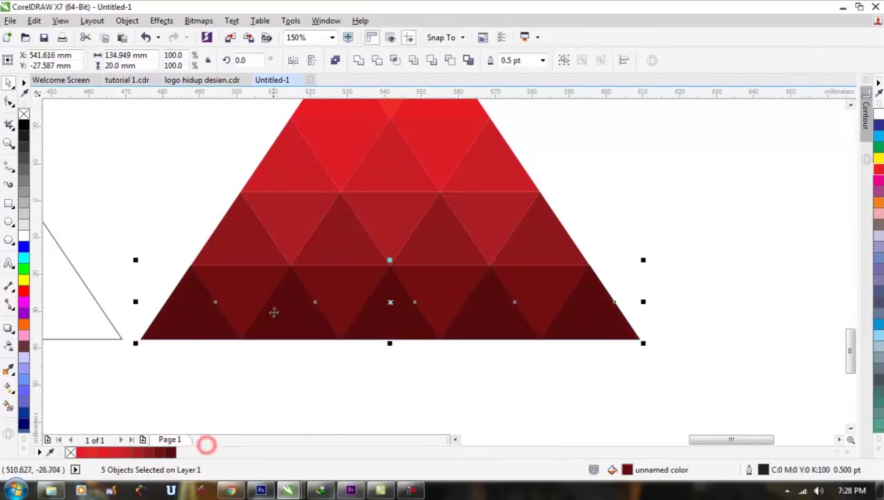
- Remove the outlines of the five upright bottom-row triangles, and fill the large plain triangle with dark red and no outline
{"action": "right_click", "coordinate": [23, 113]}
{"action": "scroll", "coordinate": [477, 256], "scroll_direction": "down", "scroll_amount": 2}
{"action": "scroll", "coordinate": [304, 189], "scroll_direction": "up", "scroll_amount": 2}
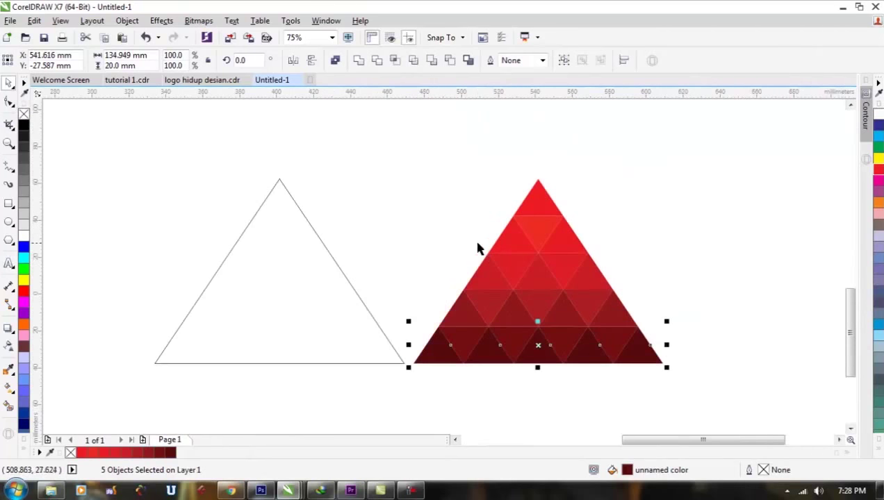
{"action": "left_click", "coordinate": [263, 282]}
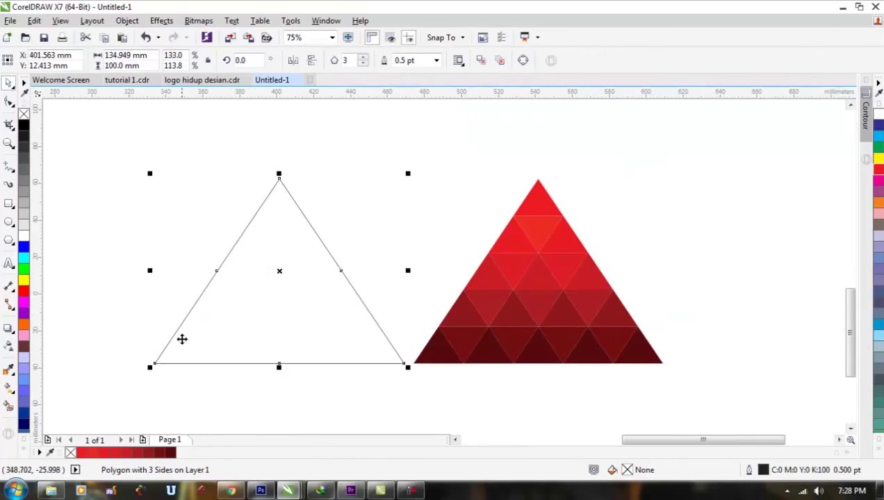
{"action": "left_click", "coordinate": [136, 453]}
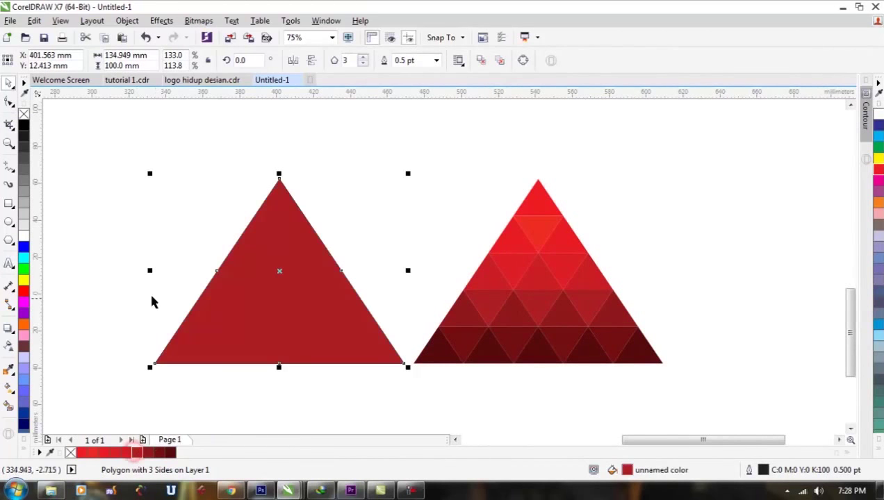
{"action": "right_click", "coordinate": [24, 113]}
{"action": "left_click", "coordinate": [365, 174]}
- Group the 25 small mosaic triangles and snap the group exactly over the plain dark red triangle
{"action": "left_click_drag", "start_coordinate": [370, 148], "coordinate": [712, 390]}
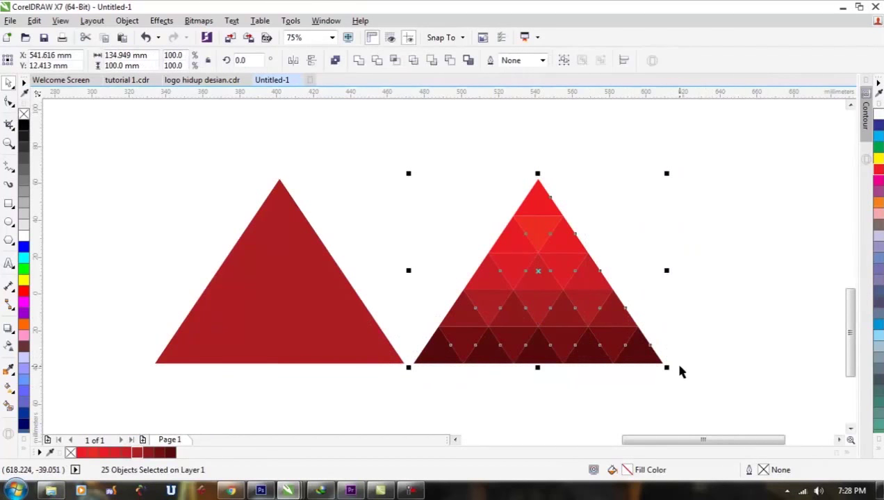
{"action": "left_click", "coordinate": [565, 61]}
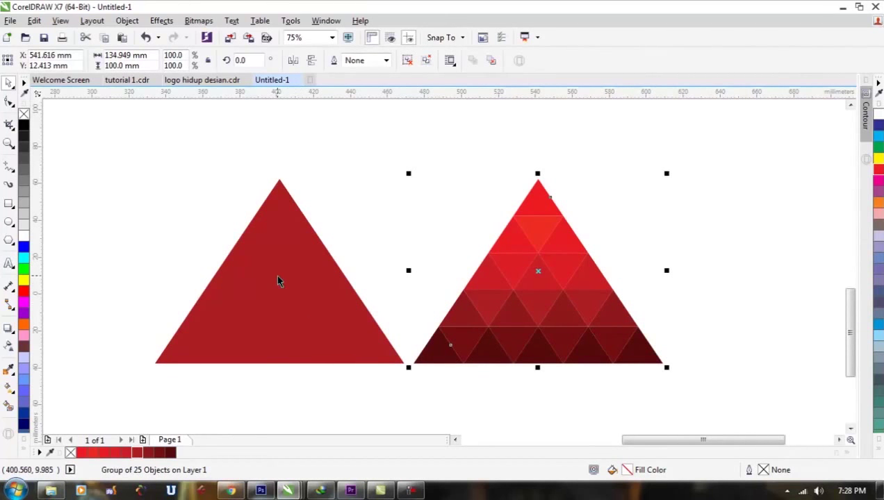
{"action": "left_click_drag", "start_coordinate": [537, 178], "coordinate": [279, 180]}
{"action": "left_click", "coordinate": [398, 244]}
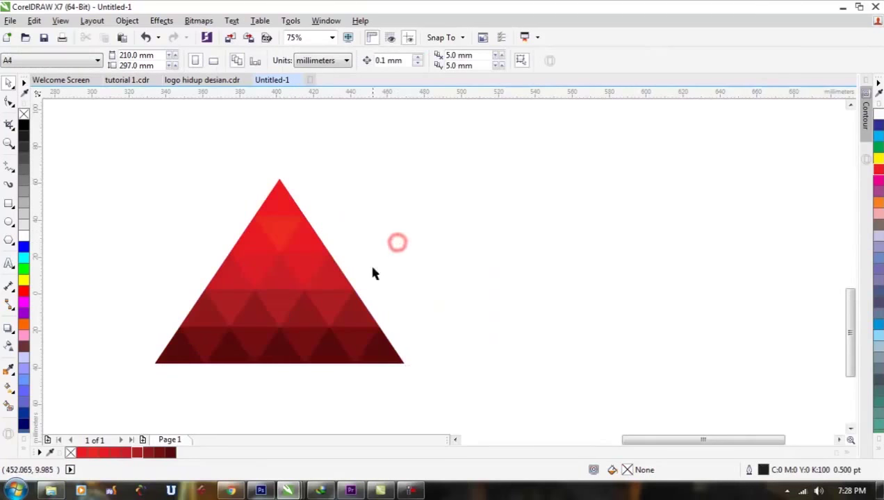
- Group the mosaic with its dark red backing triangle and move it beside the banner layout
{"action": "scroll", "coordinate": [371, 267], "scroll_direction": "down", "scroll_amount": 2}
{"action": "left_click_drag", "start_coordinate": [229, 215], "coordinate": [404, 343]}
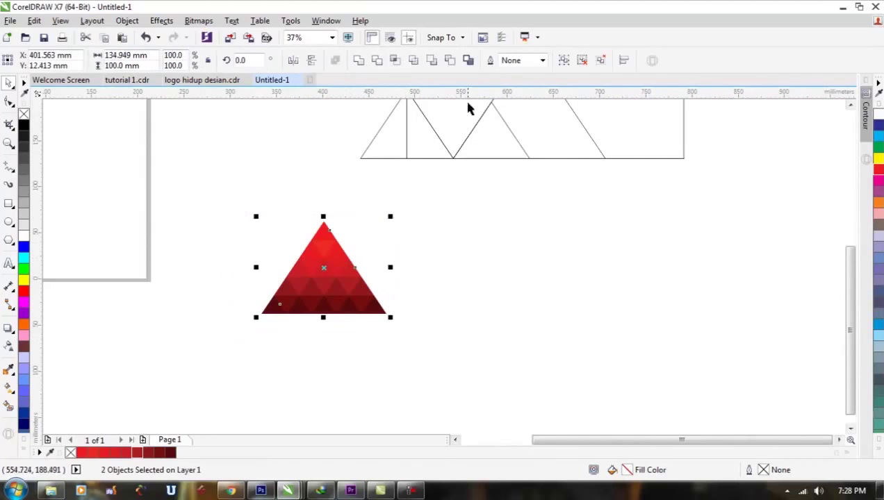
{"action": "left_click", "coordinate": [564, 63]}
{"action": "scroll", "coordinate": [258, 313], "scroll_direction": "down", "scroll_amount": 1}
{"action": "scroll", "coordinate": [317, 203], "scroll_direction": "up", "scroll_amount": 1}
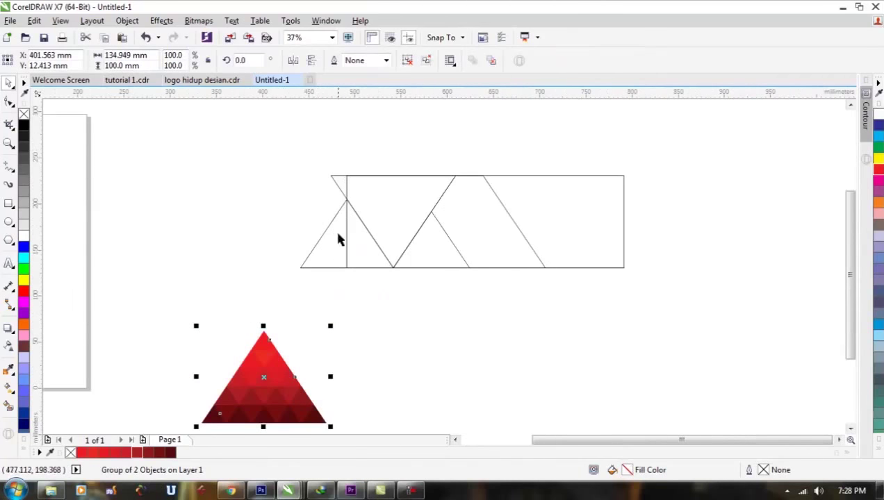
{"action": "left_click_drag", "start_coordinate": [272, 336], "coordinate": [237, 177]}
- Mirror the mosaic triangle group vertically so it points downward like the banner's inverted triangle
{"action": "left_click", "coordinate": [394, 188]}
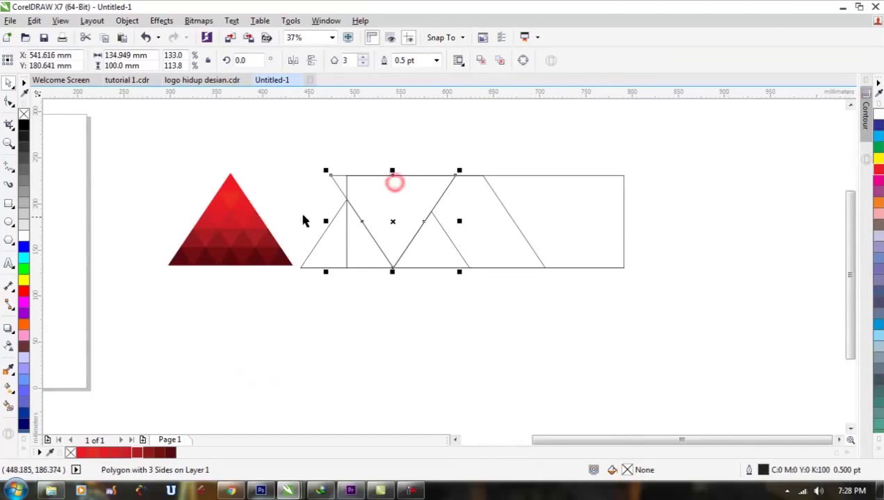
{"action": "left_click", "coordinate": [208, 182]}
{"action": "left_click", "coordinate": [312, 61]}
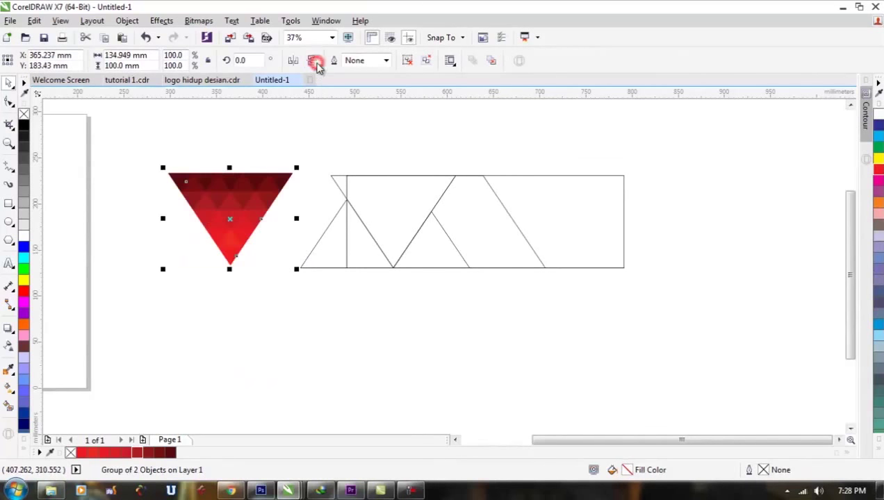
- Match the mosaic's width proportionally to the inverted outline triangle's 134.949 mm and snap it onto that triangle
{"action": "left_click", "coordinate": [337, 186]}
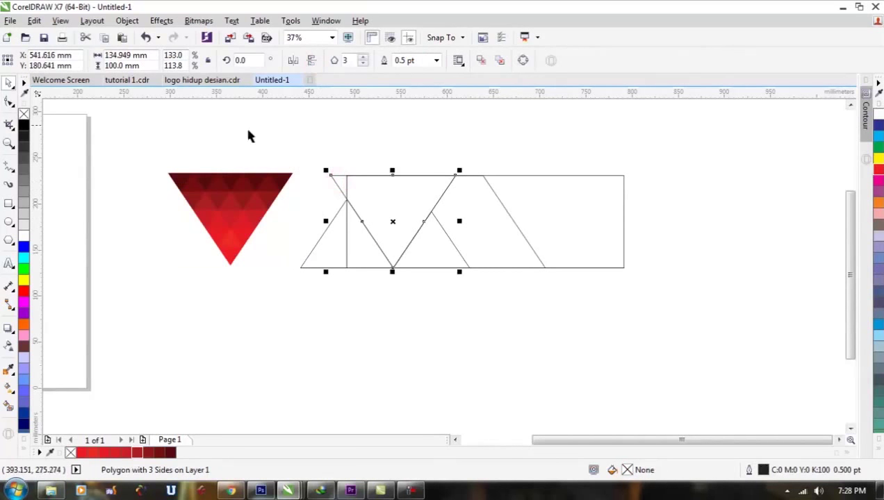
{"action": "left_click", "coordinate": [208, 60]}
{"action": "left_click", "coordinate": [157, 55]}
{"action": "left_click_drag", "start_coordinate": [157, 55], "coordinate": [104, 55]}
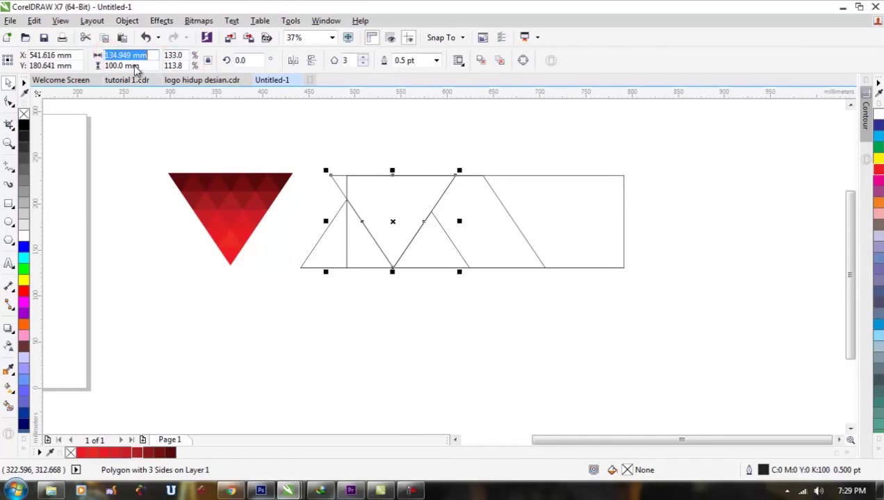
{"action": "right_click", "coordinate": [136, 60]}
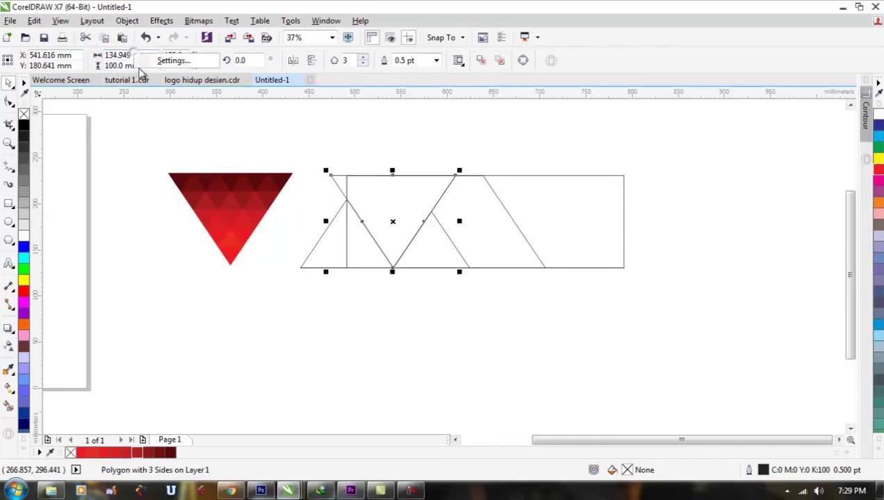
{"action": "key", "text": "Escape"}
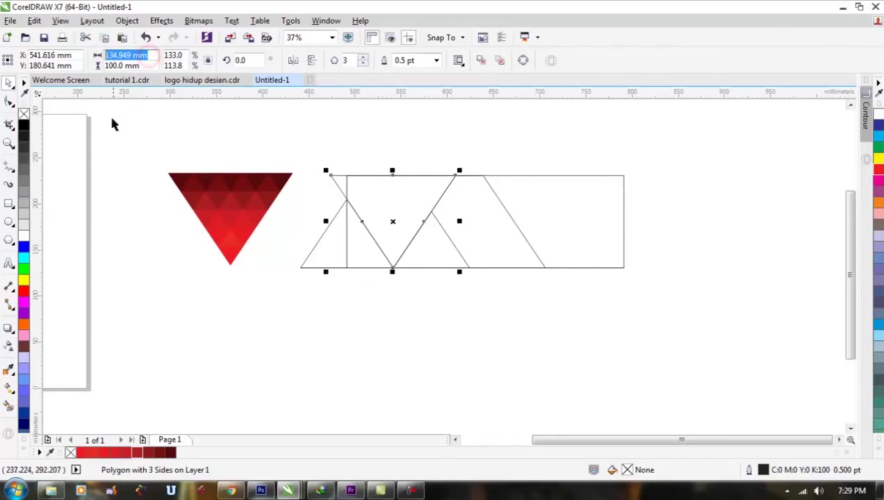
{"action": "key", "text": "ctrl+c"}
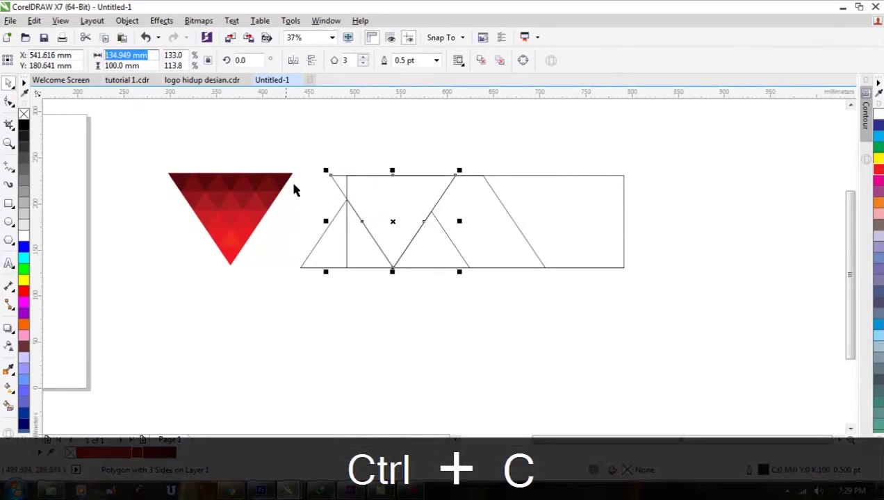
{"action": "left_click", "coordinate": [251, 203]}
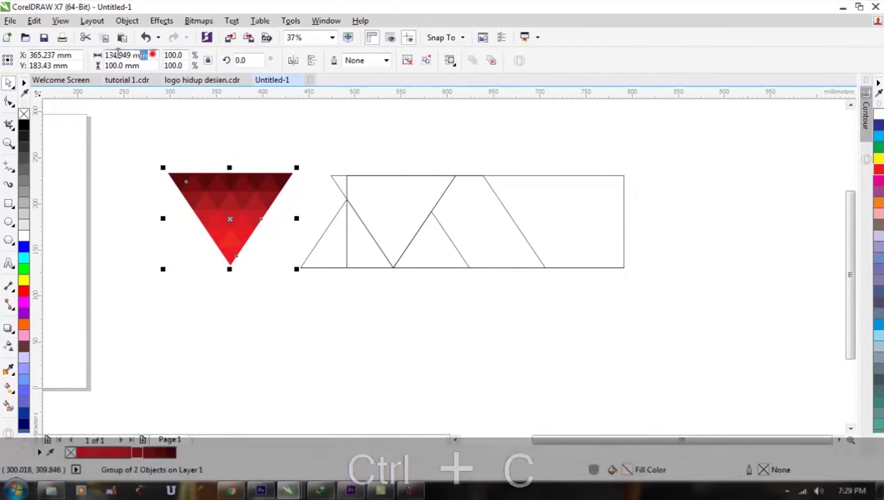
{"action": "key", "text": "ctrl+v"}
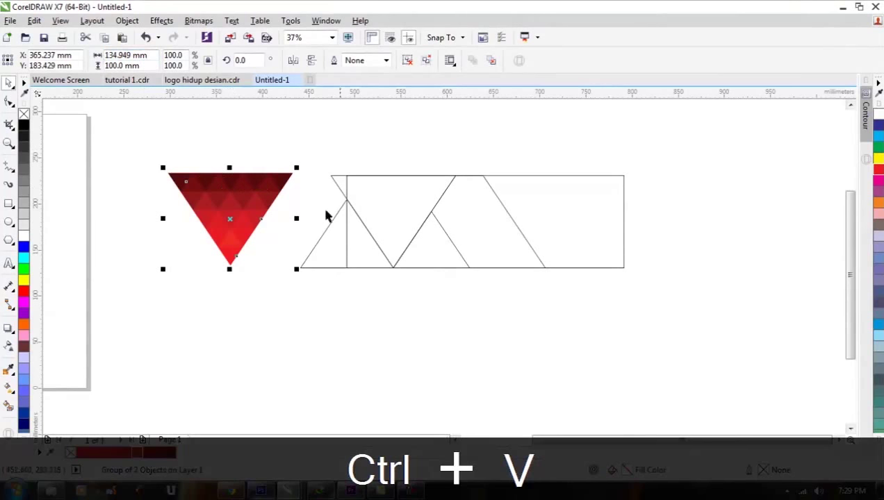
{"action": "left_click_drag", "start_coordinate": [293, 173], "coordinate": [448, 273]}
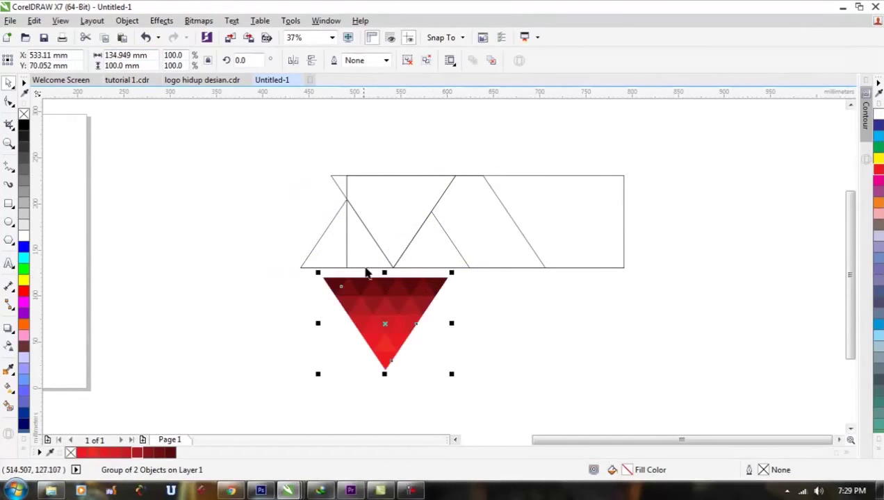
{"action": "left_click_drag", "start_coordinate": [324, 278], "coordinate": [332, 173]}
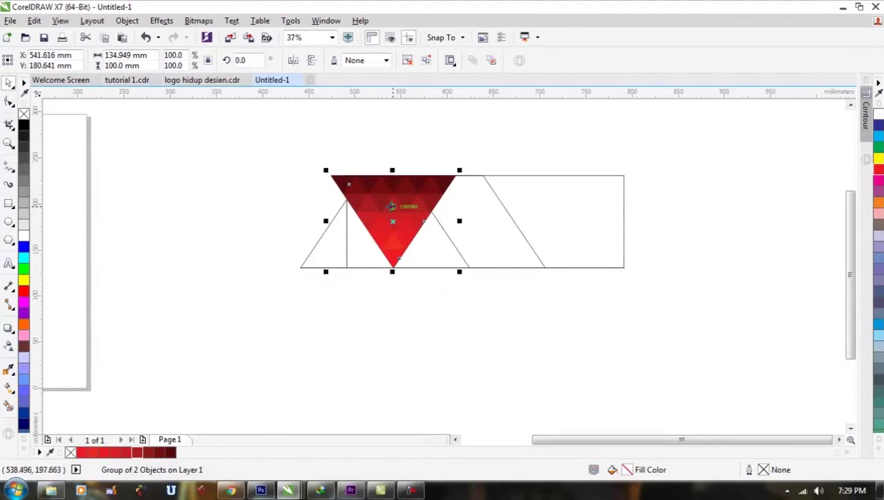
- Duplicate the inverted mosaic, place the copy outside the banner beside the layout and mirror it vertically to point upward
{"action": "key", "text": "ctrl+c"}
{"action": "key", "text": "ctrl+v"}
{"action": "left_click_drag", "start_coordinate": [392, 206], "coordinate": [244, 215]}
{"action": "scroll", "coordinate": [285, 210], "scroll_direction": "up", "scroll_amount": 2}
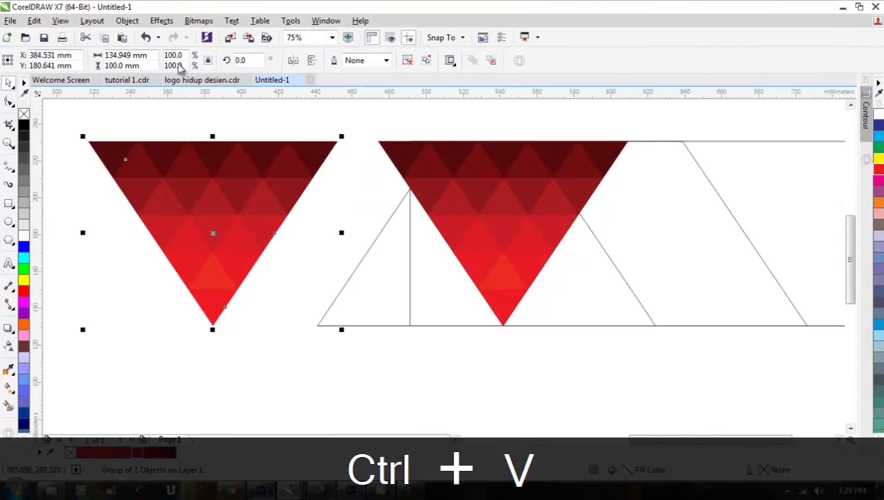
{"action": "left_click", "coordinate": [311, 60]}
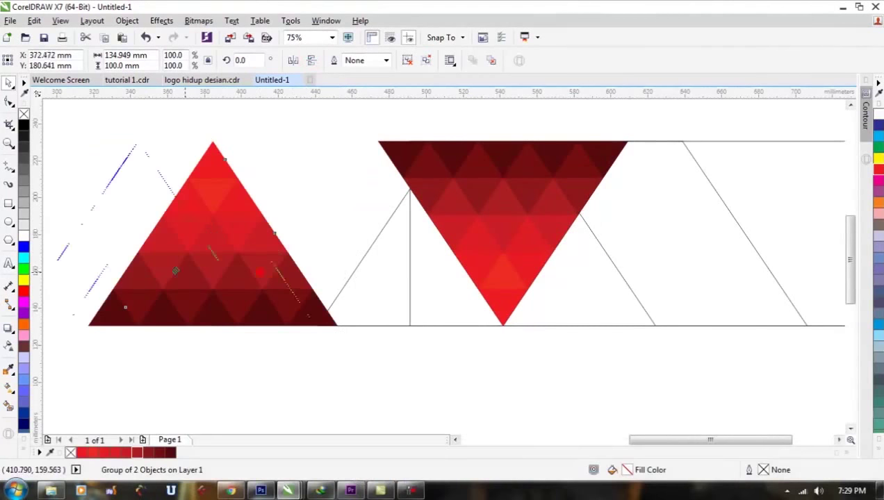
{"action": "left_click_drag", "start_coordinate": [175, 270], "coordinate": [175, 271]}
- Scale the upright mosaic copy proportionally to the small outline triangle's width of 100.441 mm
{"action": "scroll", "coordinate": [313, 266], "scroll_direction": "down", "scroll_amount": 1}
{"action": "left_click_drag", "start_coordinate": [335, 280], "coordinate": [331, 336]}
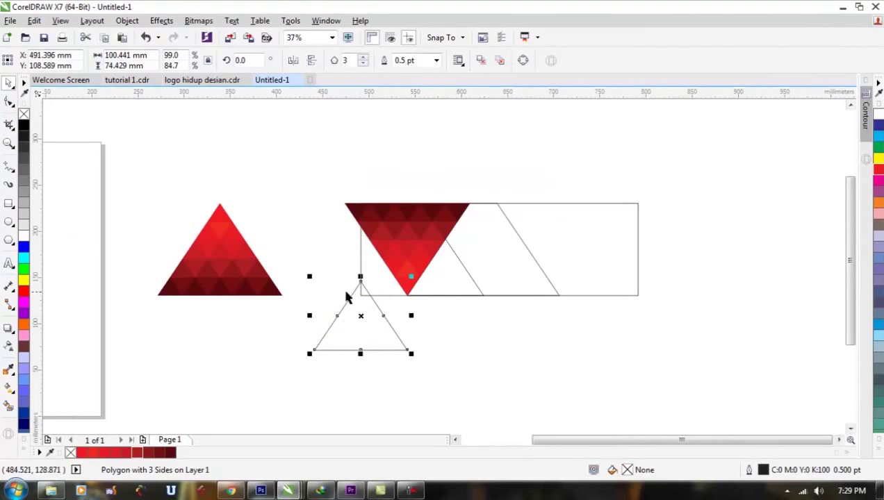
{"action": "key", "text": "ctrl+z"}
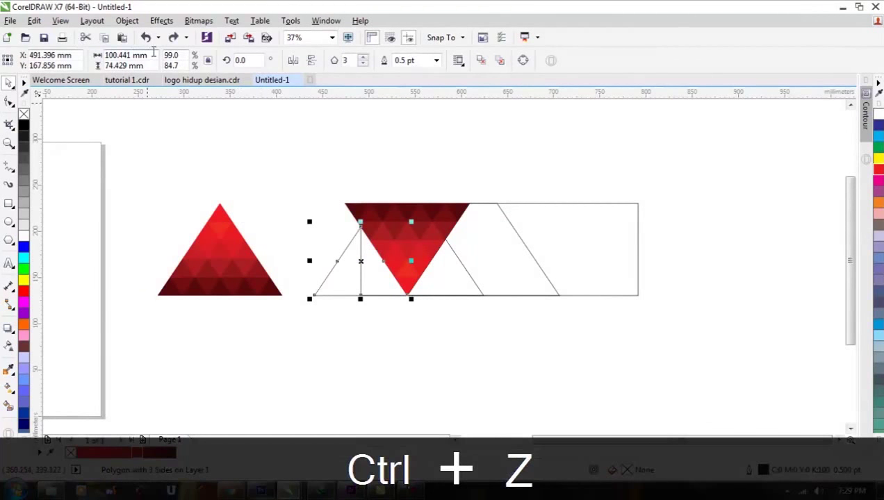
{"action": "left_click_drag", "start_coordinate": [127, 55], "coordinate": [113, 87]}
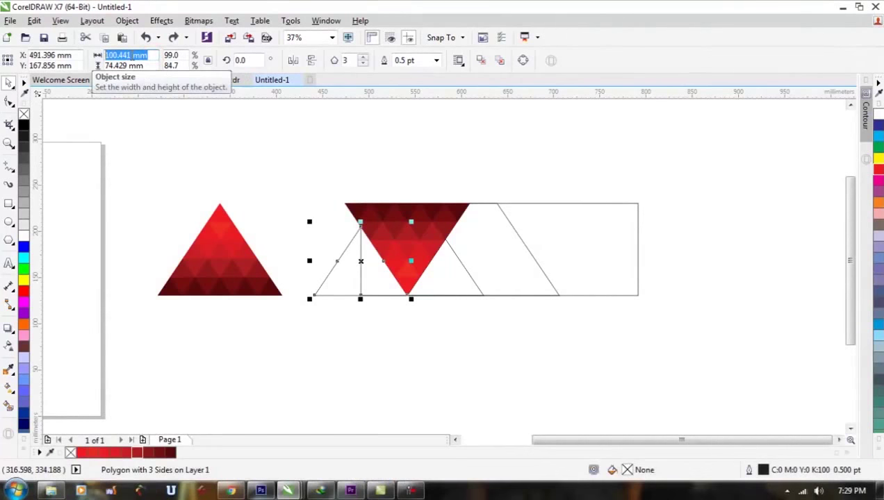
{"action": "key", "text": "ctrl+c"}
{"action": "left_click", "coordinate": [209, 234]}
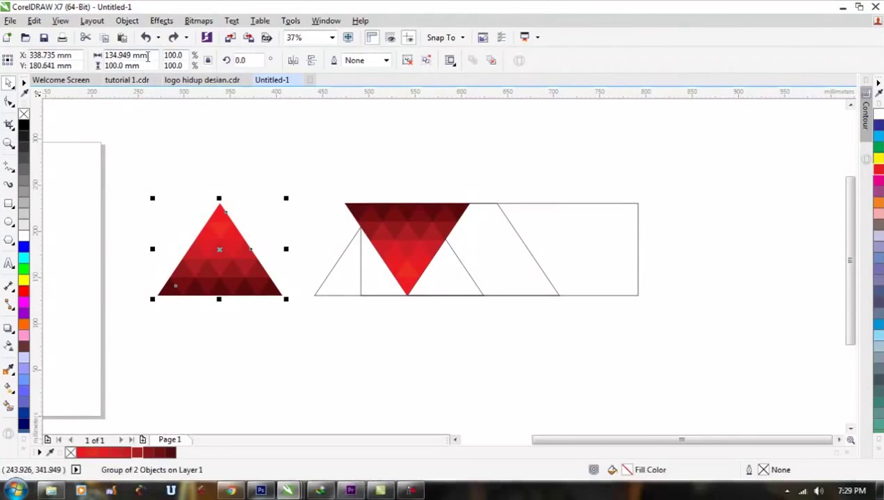
{"action": "left_click_drag", "start_coordinate": [148, 55], "coordinate": [103, 61]}
{"action": "key", "text": "ctrl+v"}
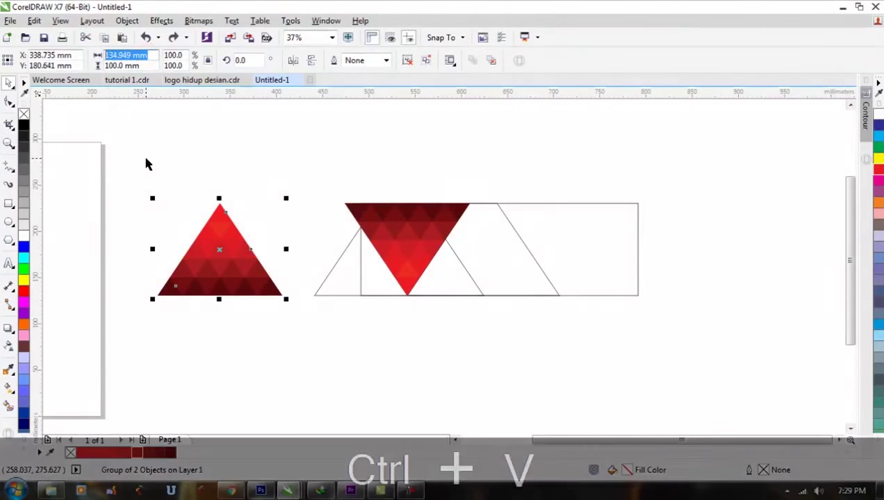
{"action": "key", "text": "Return"}
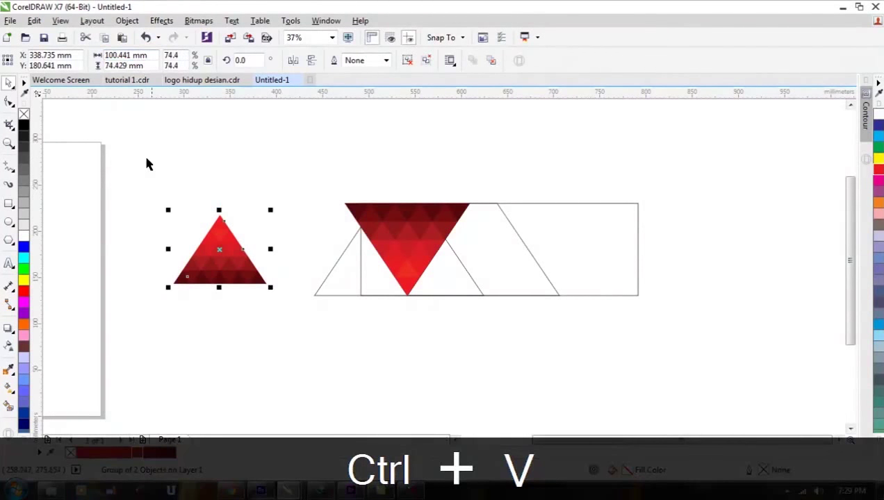
- Snap the reduced upright mosaic onto the small outline triangle at the banner's lower corner
{"action": "scroll", "coordinate": [272, 284], "scroll_direction": "up", "scroll_amount": 2}
{"action": "left_click_drag", "start_coordinate": [272, 287], "coordinate": [551, 308]}
{"action": "scroll", "coordinate": [303, 226], "scroll_direction": "down", "scroll_amount": 2}
{"action": "scroll", "coordinate": [470, 224], "scroll_direction": "up", "scroll_amount": 2}
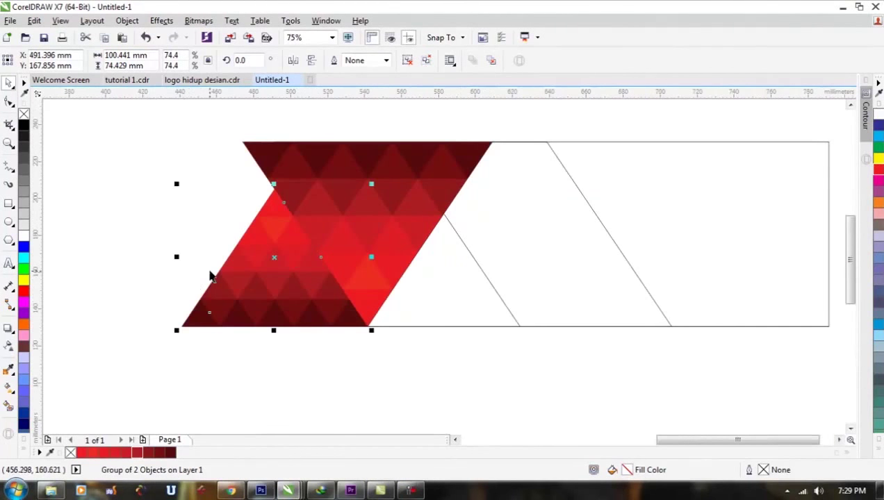
- Move both mosaics aside and delete the two outline triangles that lay beneath them
{"action": "left_click_drag", "start_coordinate": [229, 257], "coordinate": [167, 258]}
{"action": "left_click", "coordinate": [282, 211]}
{"action": "scroll", "coordinate": [361, 221], "scroll_direction": "down", "scroll_amount": 2}
{"action": "left_click_drag", "start_coordinate": [363, 220], "coordinate": [359, 184]}
{"action": "left_click", "coordinate": [350, 234]}
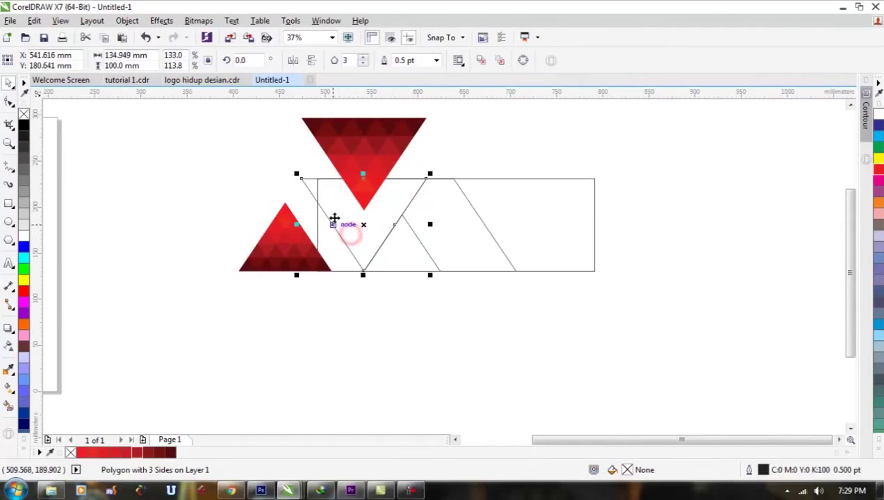
{"action": "key", "text": "Delete"}
- Snap the large inverted mosaic and the small upright mosaic back into their places in the banner
{"action": "left_click", "coordinate": [416, 130]}
{"action": "left_click_drag", "start_coordinate": [425, 118], "coordinate": [430, 178]}
{"action": "scroll", "coordinate": [355, 243], "scroll_direction": "up", "scroll_amount": 2}
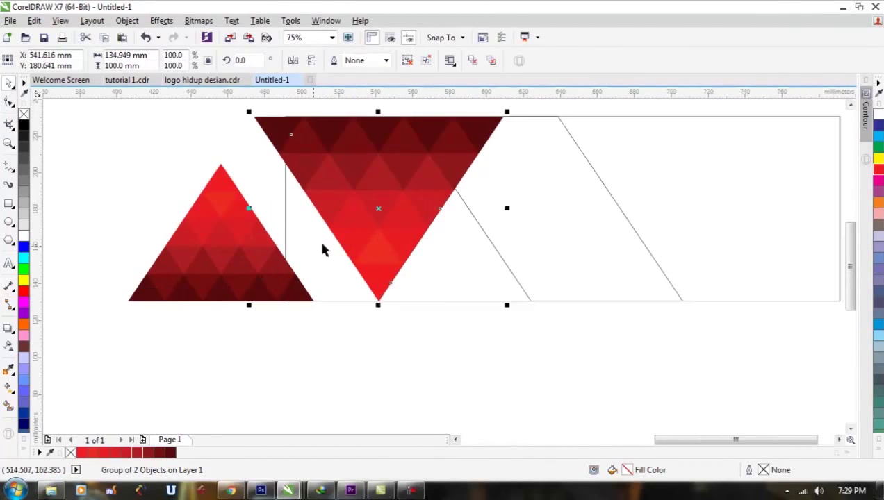
{"action": "left_click", "coordinate": [311, 302]}
{"action": "left_click_drag", "start_coordinate": [313, 301], "coordinate": [376, 301]}
- Group the large and small mosaic triangles together, keeping the group in its place on the banner
{"action": "left_click", "coordinate": [271, 129], "text": "shift"}
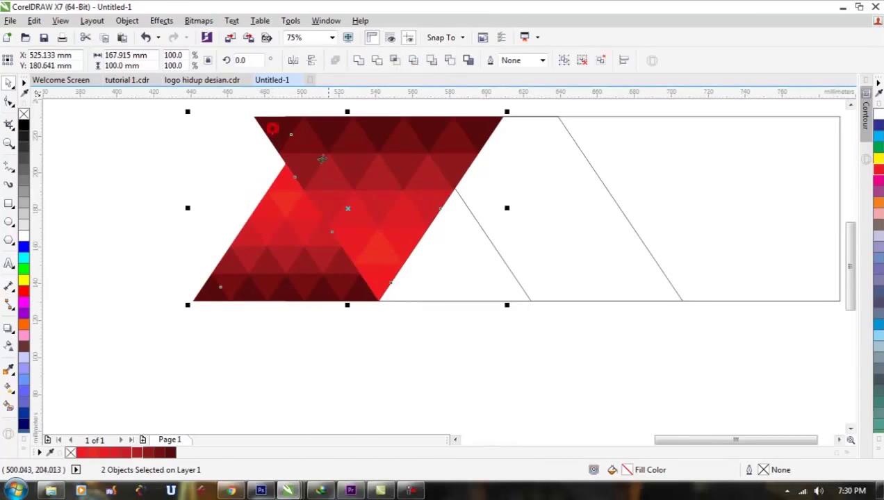
{"action": "left_click", "coordinate": [563, 61]}
{"action": "left_click_drag", "start_coordinate": [375, 191], "coordinate": [277, 197]}
{"action": "key", "text": "ctrl+z"}
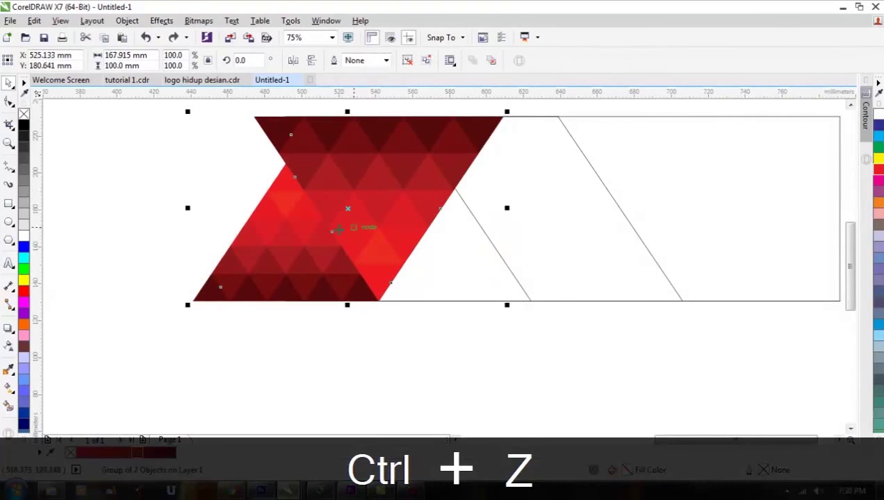
- Intersect the grouped mosaic triangles with the banner rectangle and delete the original group that overhangs the banner
{"action": "scroll", "coordinate": [281, 183], "scroll_direction": "down", "scroll_amount": 1}
{"action": "left_click", "coordinate": [479, 173]}
{"action": "left_click_drag", "start_coordinate": [520, 188], "coordinate": [667, 178]}
{"action": "key", "text": "ctrl+z"}
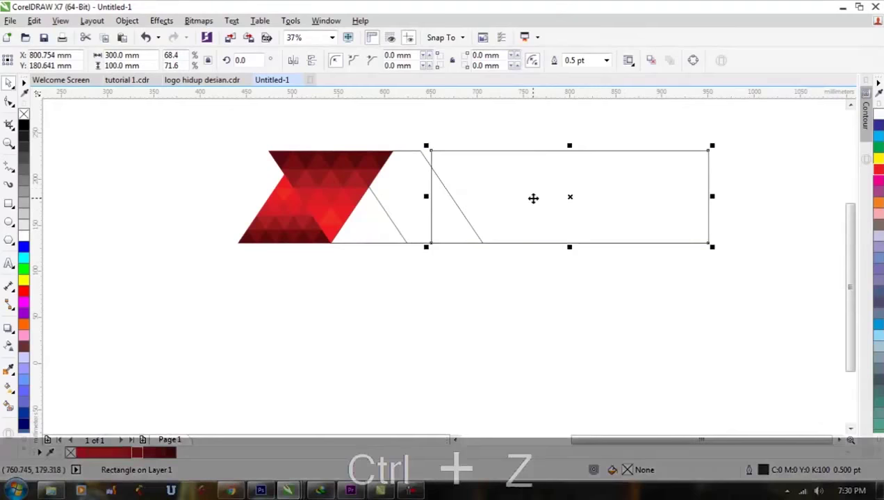
{"action": "scroll", "coordinate": [303, 178], "scroll_direction": "up", "scroll_amount": 1}
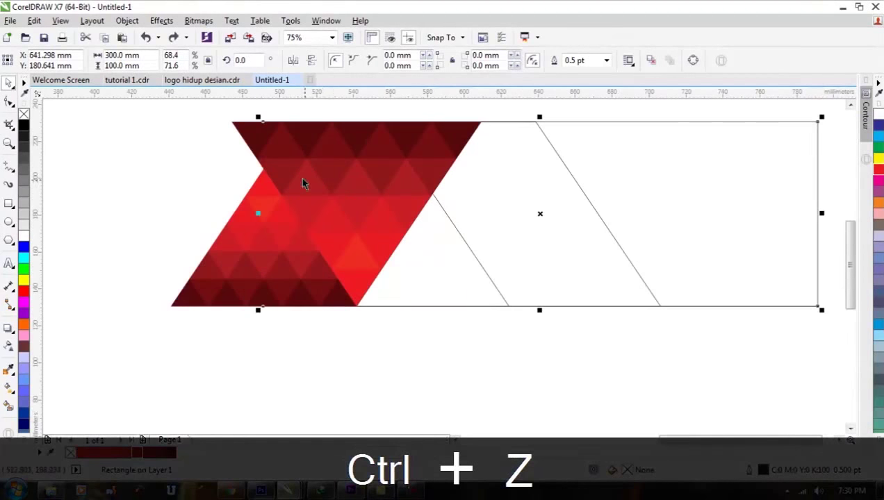
{"action": "left_click", "coordinate": [243, 132], "text": "shift"}
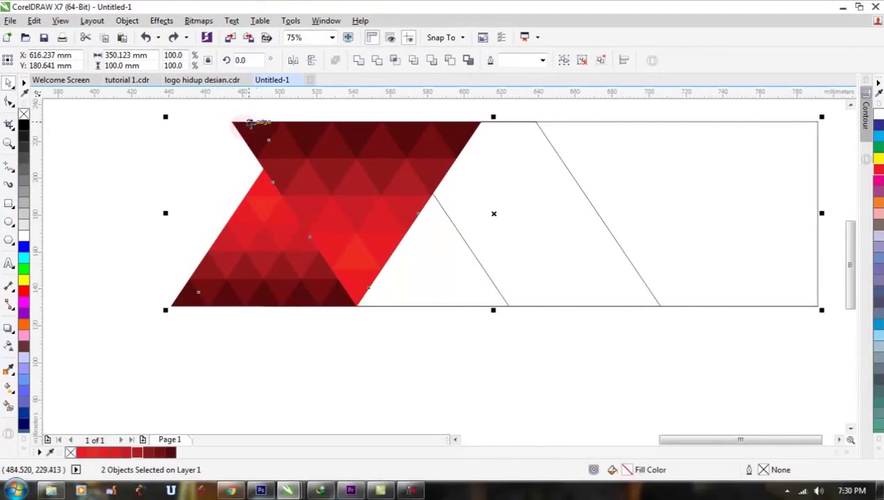
{"action": "left_click", "coordinate": [394, 61]}
{"action": "left_click", "coordinate": [221, 260]}
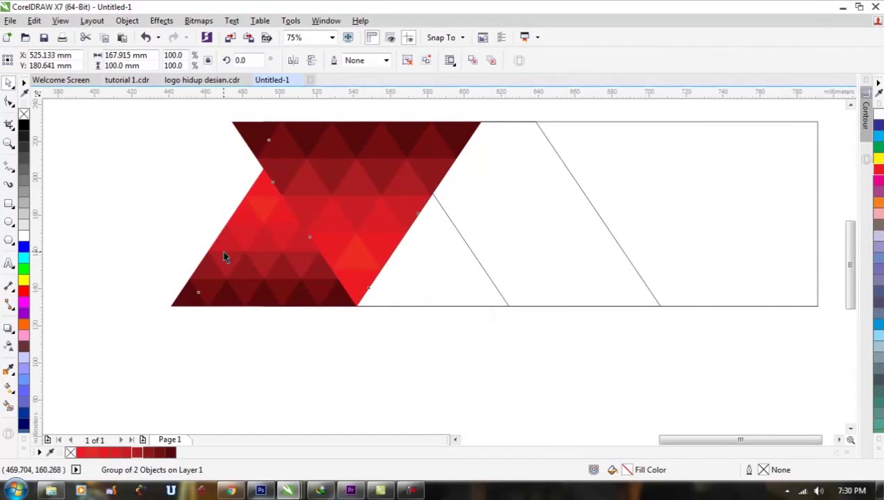
{"action": "key", "text": "Delete"}
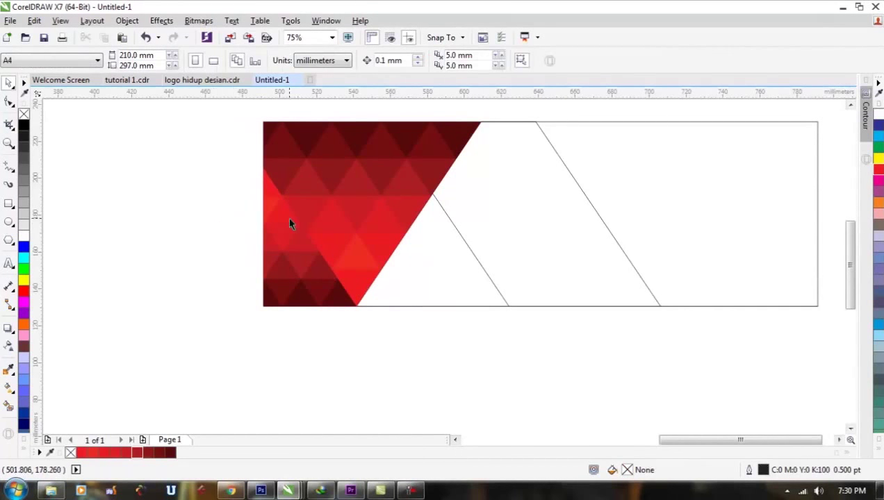
- Fill the banner rectangle with black (C100 M100 Y100 K100) and remove its outline
{"action": "scroll", "coordinate": [289, 218], "scroll_direction": "down", "scroll_amount": 1}
{"action": "left_click", "coordinate": [376, 320]}
{"action": "scroll", "coordinate": [415, 198], "scroll_direction": "up", "scroll_amount": 1}
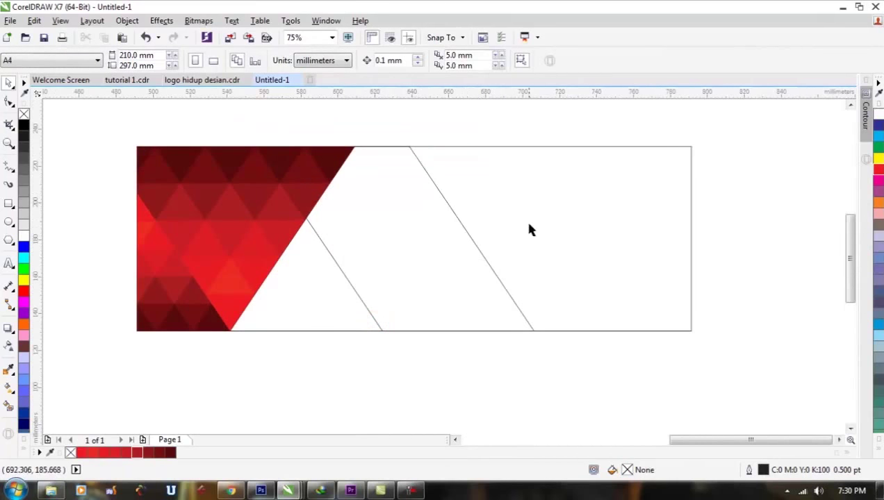
{"action": "left_click_drag", "start_coordinate": [538, 239], "coordinate": [541, 207]}
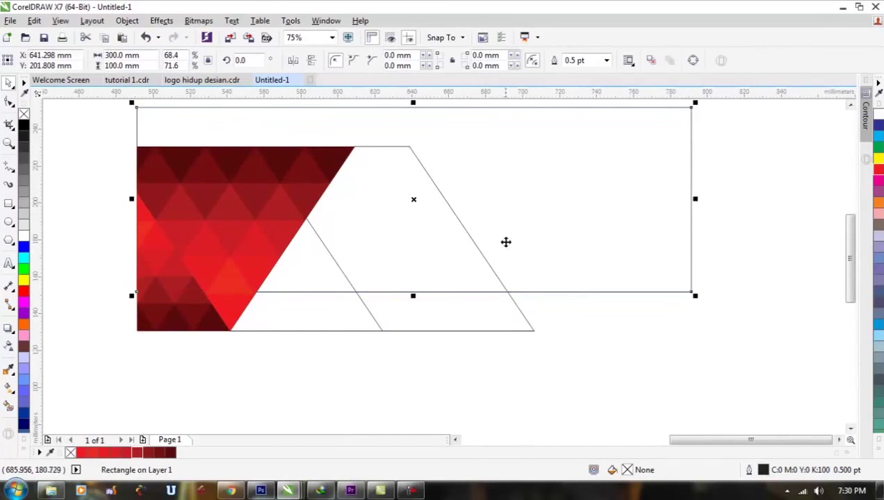
{"action": "key", "text": "ctrl+z"}
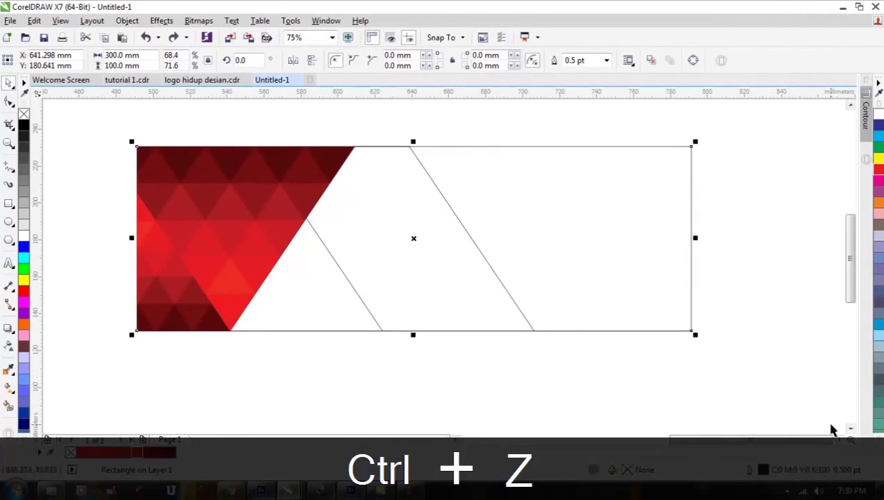
{"action": "left_click", "coordinate": [875, 446]}
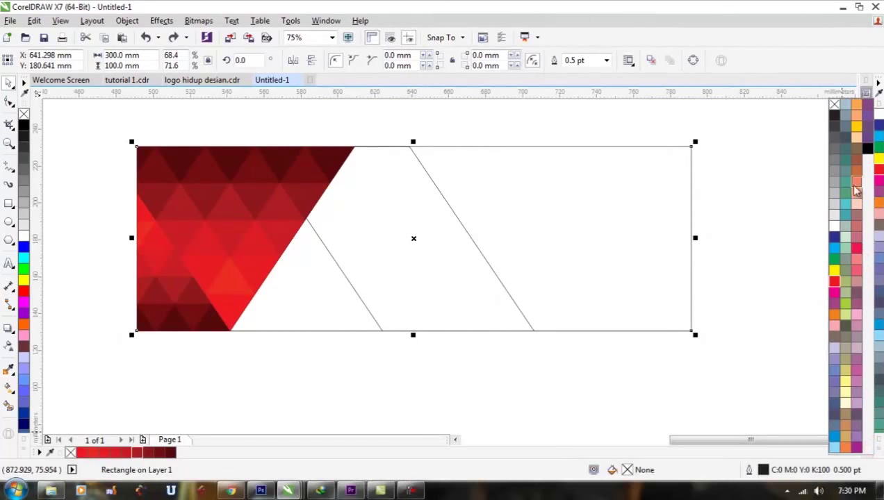
{"action": "scroll", "coordinate": [844, 126], "scroll_direction": "up", "scroll_amount": 1}
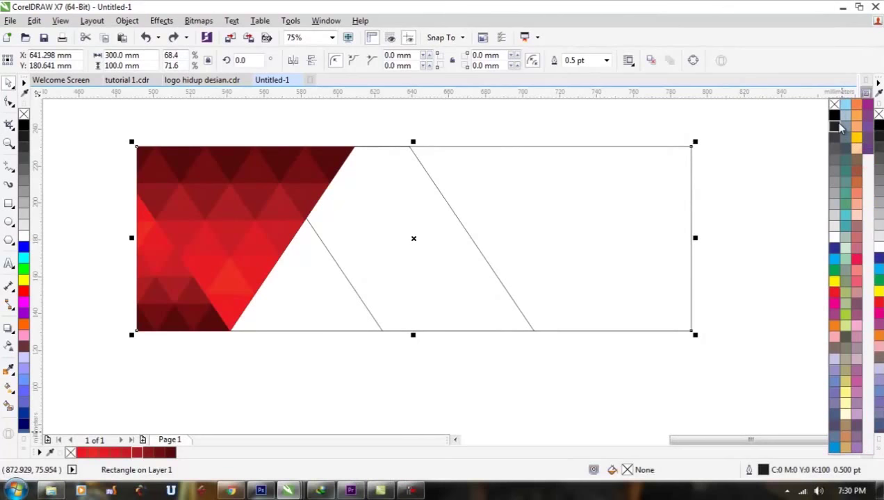
{"action": "left_click", "coordinate": [834, 115]}
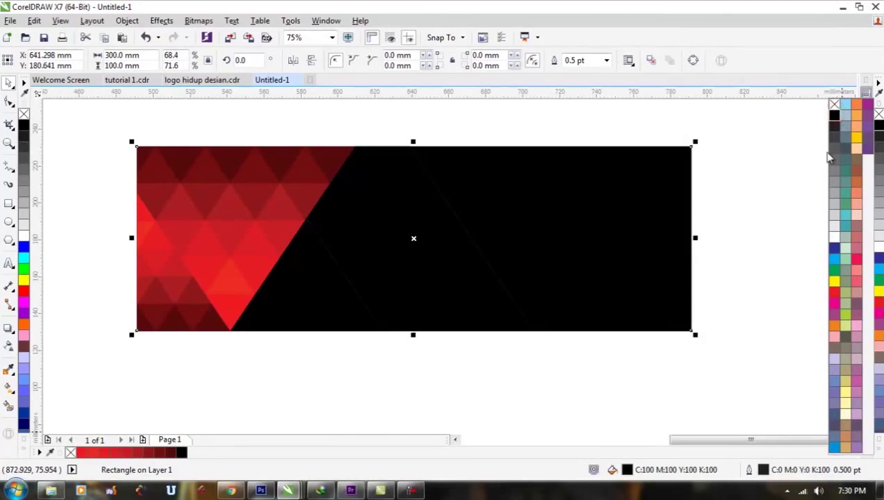
{"action": "right_click", "coordinate": [834, 105]}
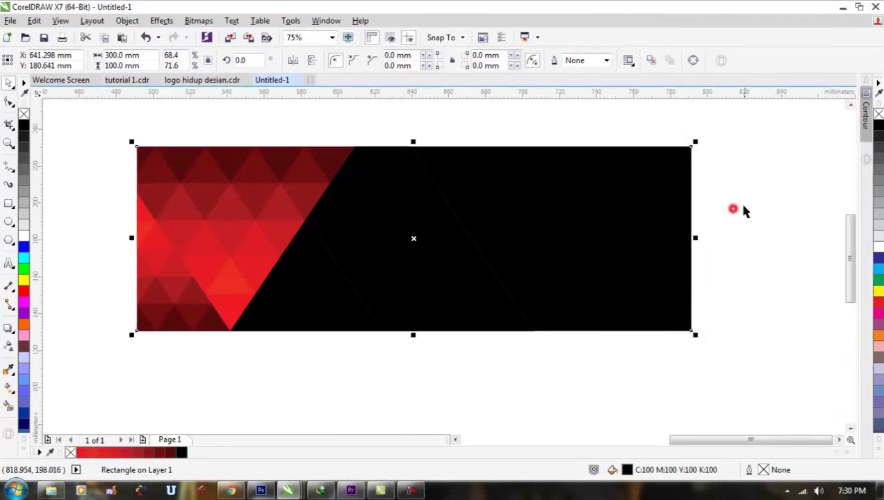
- Colour the outlines of the small triangle and the large shape beside the mosaics yellow
{"action": "left_click", "coordinate": [315, 373]}
{"action": "left_click", "coordinate": [323, 304]}
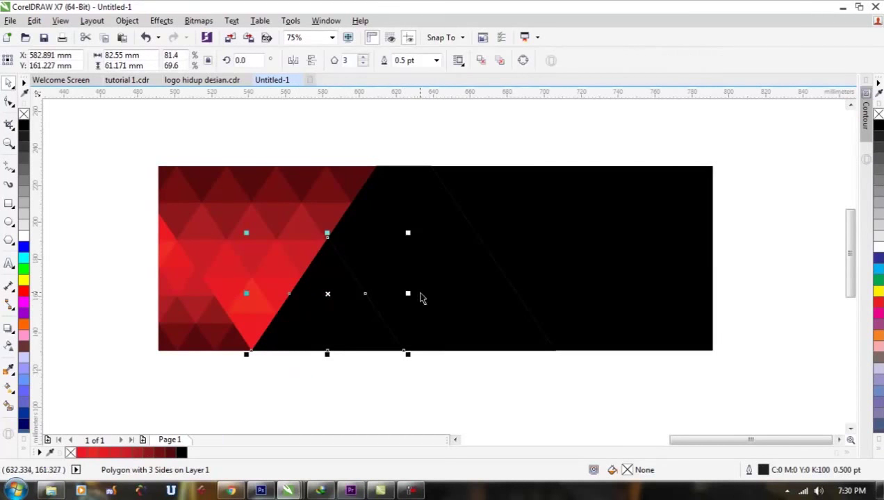
{"action": "left_click", "coordinate": [435, 273], "text": "shift"}
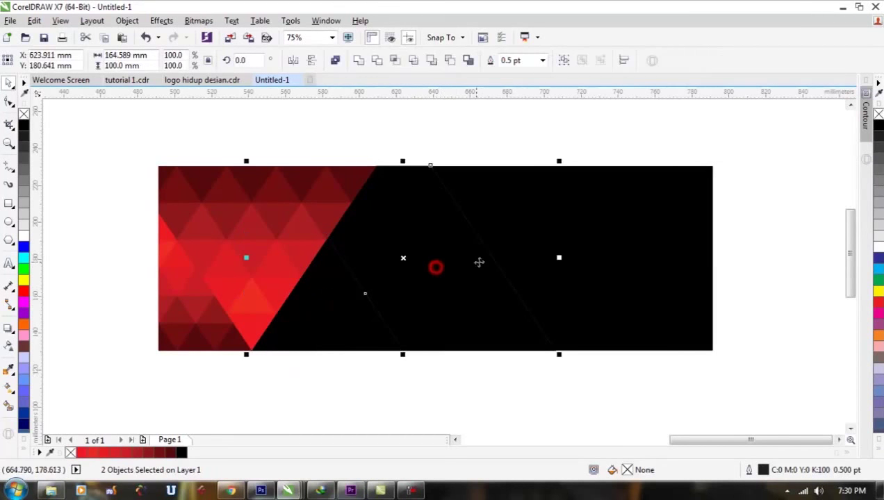
{"action": "right_click", "coordinate": [877, 294]}
{"action": "left_click", "coordinate": [454, 397]}
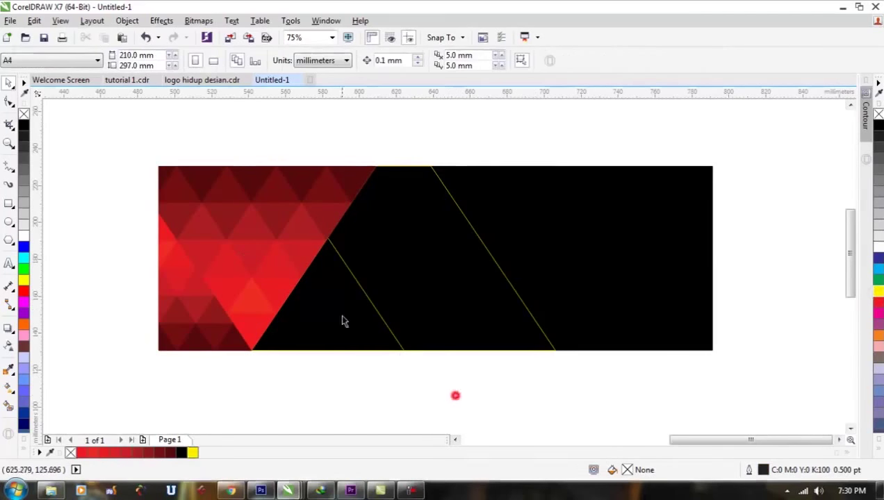
- Fill the small triangle beside the mosaics with dark red from the document palette and remove its outline
{"action": "left_click", "coordinate": [339, 298]}
{"action": "scroll", "coordinate": [305, 303], "scroll_direction": "up", "scroll_amount": 1}
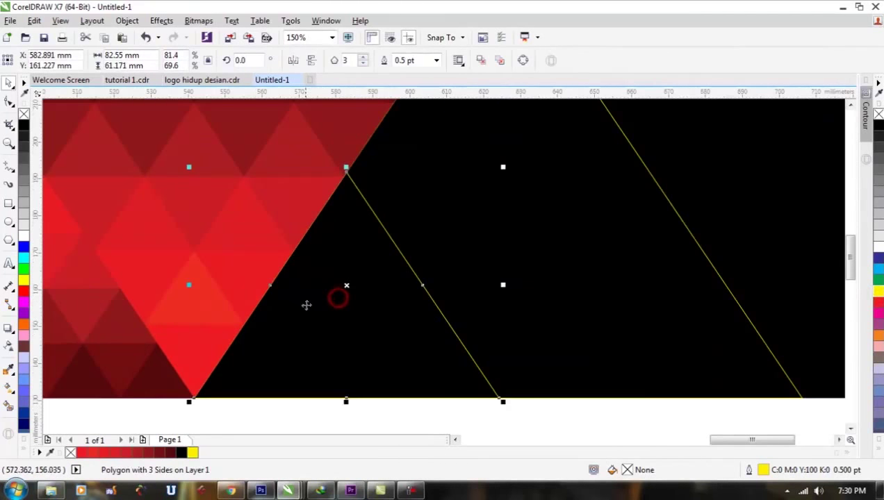
{"action": "left_click", "coordinate": [138, 453]}
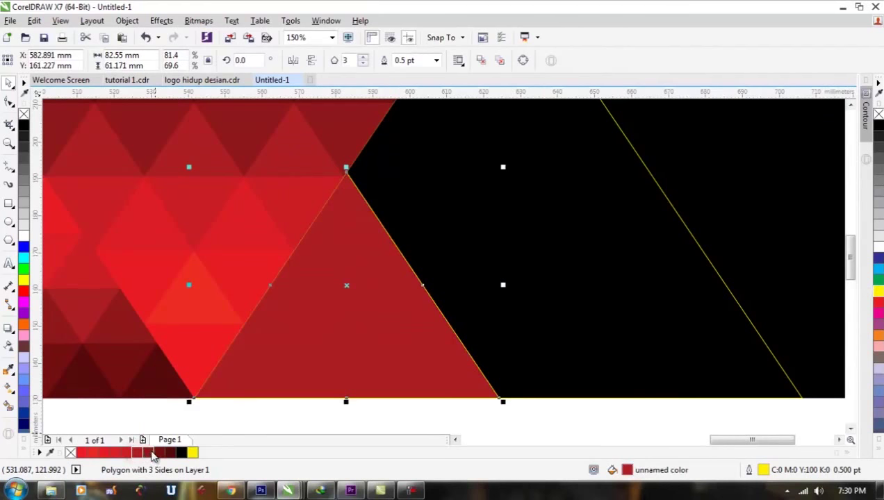
{"action": "left_click", "coordinate": [155, 453]}
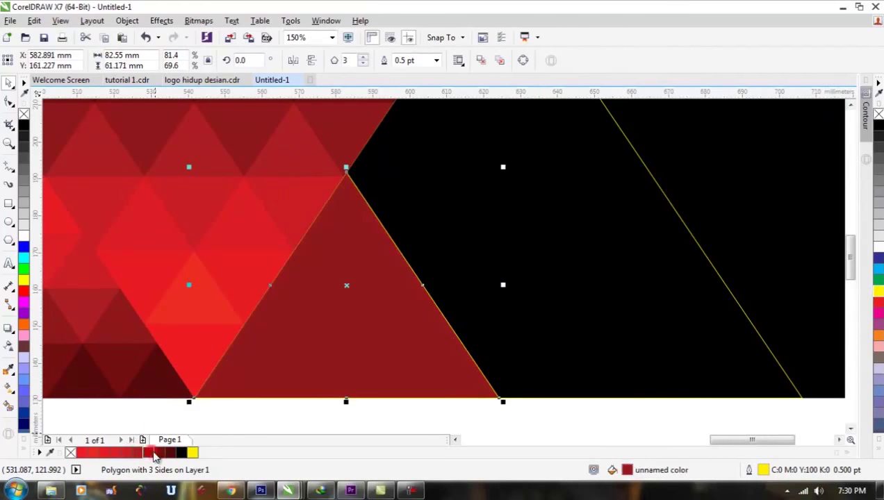
{"action": "right_click", "coordinate": [24, 113]}
- Duplicate the dark red triangle in place, shrink the copy to about 78 × 58 mm, and fill it with brighter red
{"action": "key", "text": "ctrl+c"}
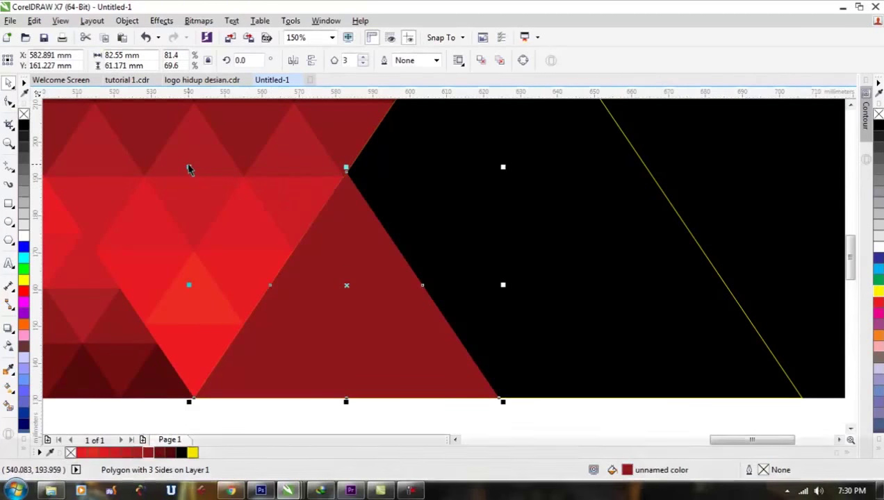
{"action": "key", "text": "ctrl+v"}
{"action": "left_click_drag", "start_coordinate": [189, 169], "coordinate": [205, 179]}
{"action": "left_click", "coordinate": [125, 455]}
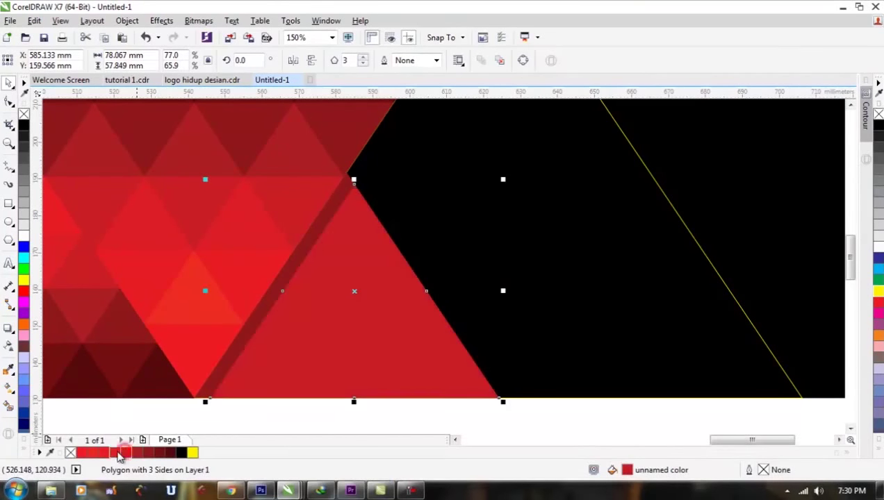
{"action": "scroll", "coordinate": [356, 306], "scroll_direction": "down", "scroll_amount": 2}
{"action": "left_click", "coordinate": [393, 351]}
{"action": "scroll", "coordinate": [357, 306], "scroll_direction": "up", "scroll_amount": 1}
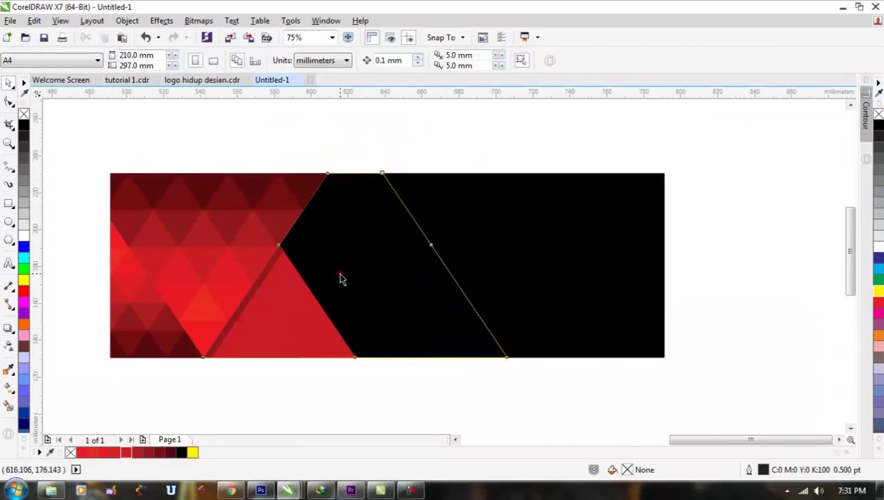
{"action": "key", "text": "ctrl+z"}
{"action": "left_click", "coordinate": [375, 272]}
{"action": "key", "text": "F9"}
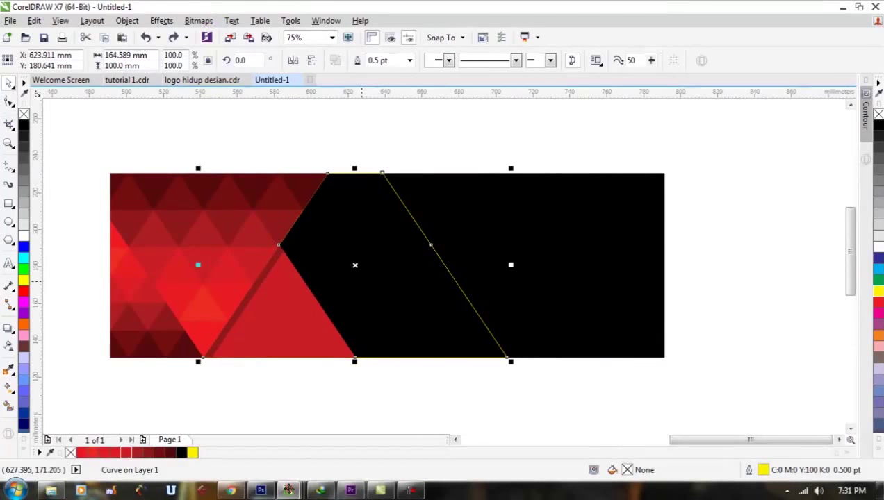
{"action": "key", "text": "F9"}
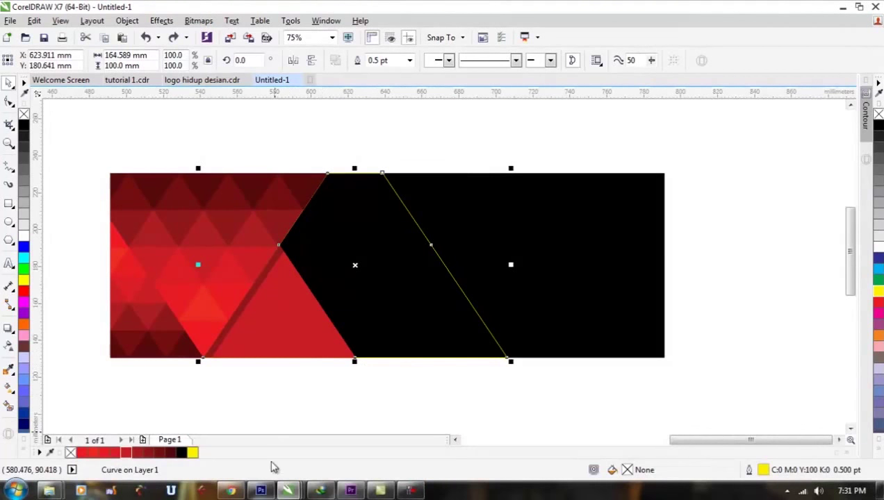
- Import the black-and-white clothes-rack photo from the tutorial 1 folder onto the page beside the banner
{"action": "mouse_move", "coordinate": [49, 490]}
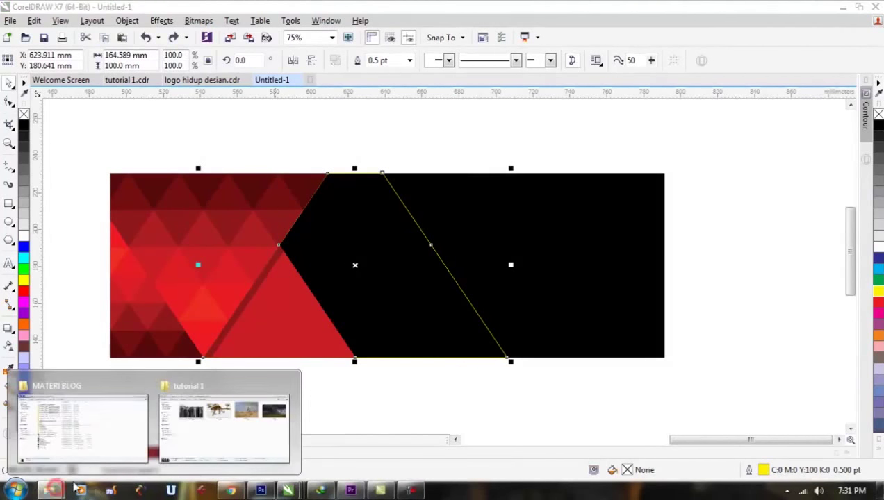
{"action": "left_click", "coordinate": [207, 424]}
{"action": "left_click_drag", "start_coordinate": [216, 146], "coordinate": [743, 276]}
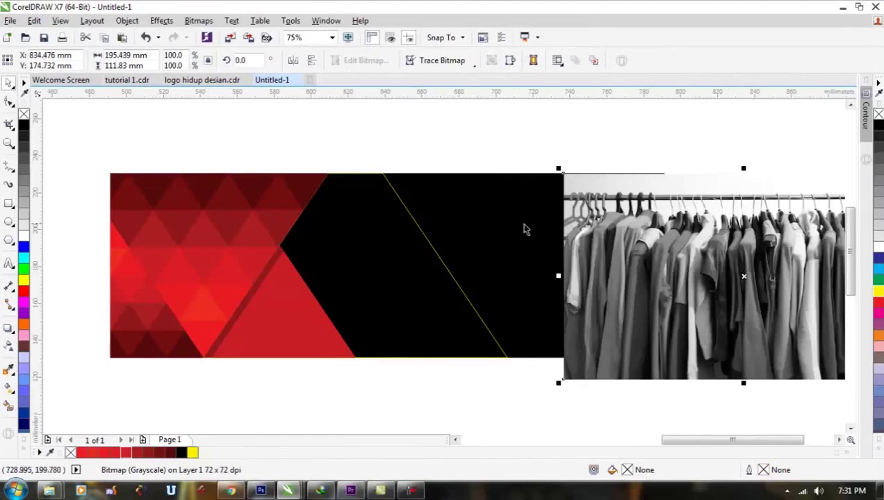
{"action": "scroll", "coordinate": [702, 252], "scroll_direction": "down", "scroll_amount": 2}
{"action": "scroll", "coordinate": [496, 231], "scroll_direction": "up", "scroll_amount": 1}
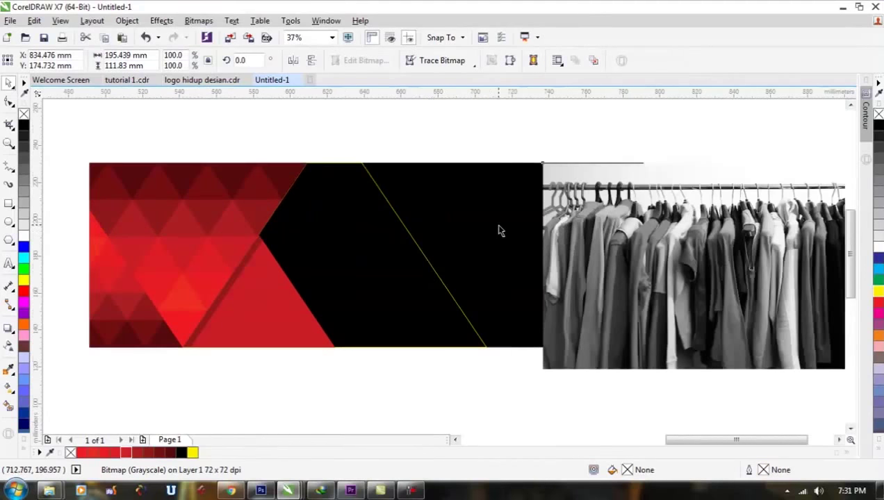
- Move the clothes-rack photo over the middle of the banner and send it back behind the red shapes
{"action": "left_click_drag", "start_coordinate": [617, 225], "coordinate": [306, 223]}
{"action": "left_click_drag", "start_coordinate": [478, 214], "coordinate": [417, 201]}
{"action": "key", "text": "ctrl+Page_Down"}
{"action": "key", "text": "ctrl+Page_Down"}
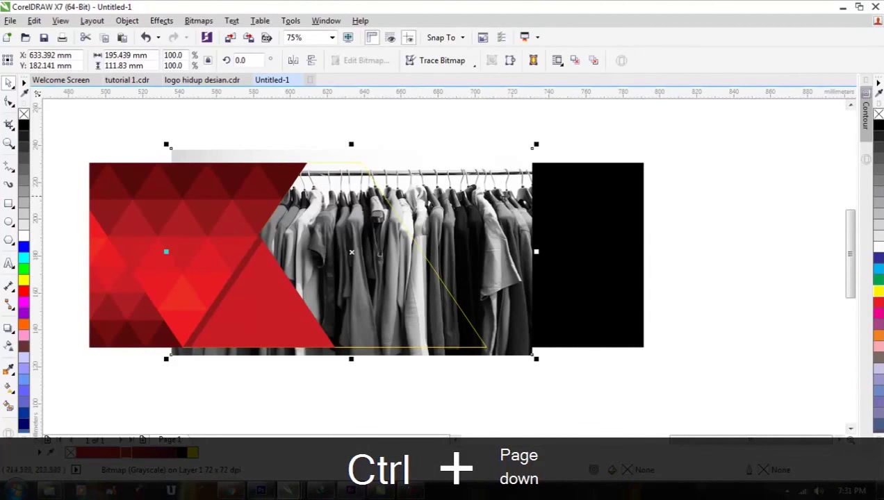
- Scale the clothes-rack photo proportionally to about 175 × 100 mm so its edges meet the banner's upper and lower edges
{"action": "left_click_drag", "start_coordinate": [535, 145], "coordinate": [512, 159]}
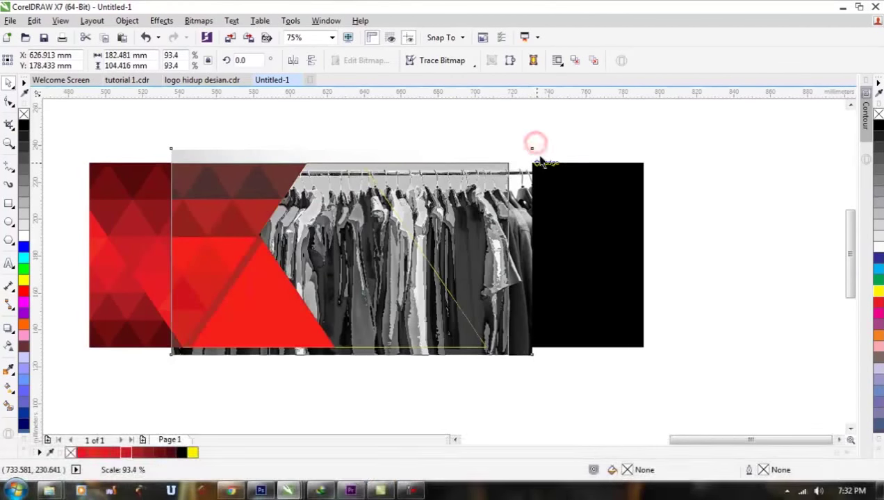
{"action": "left_click_drag", "start_coordinate": [512, 358], "coordinate": [507, 376]}
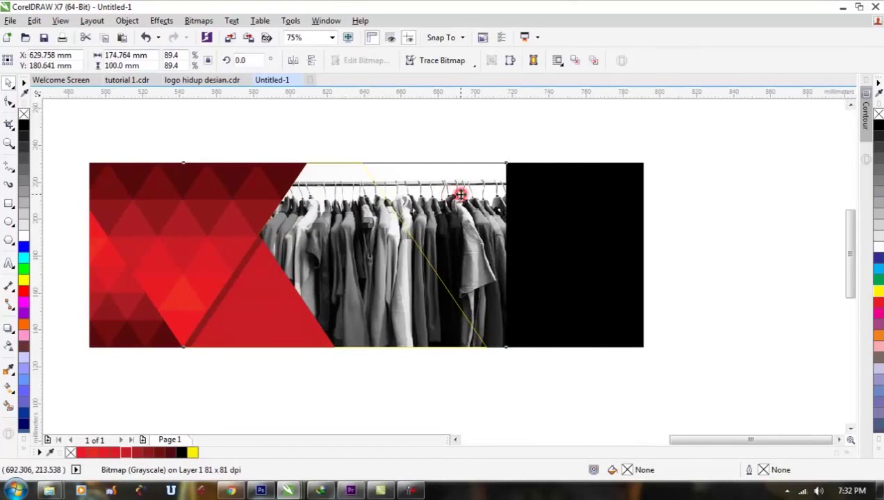
{"action": "left_click", "coordinate": [458, 379]}
- Intersect the clothes-rack photo with the large yellow-outlined shape and delete the original photo
{"action": "left_click", "coordinate": [359, 191]}
{"action": "left_click_drag", "start_coordinate": [359, 191], "coordinate": [360, 182]}
{"action": "key", "text": "ctrl+z"}
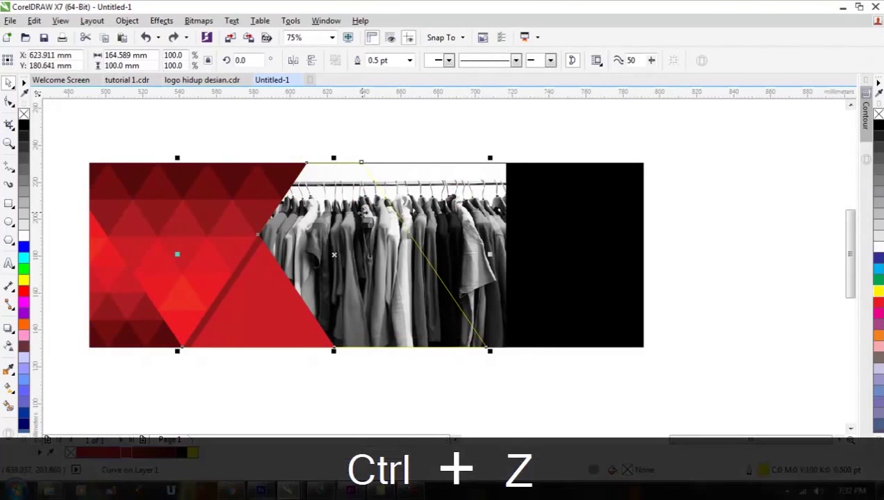
{"action": "left_click", "coordinate": [467, 203], "text": "shift"}
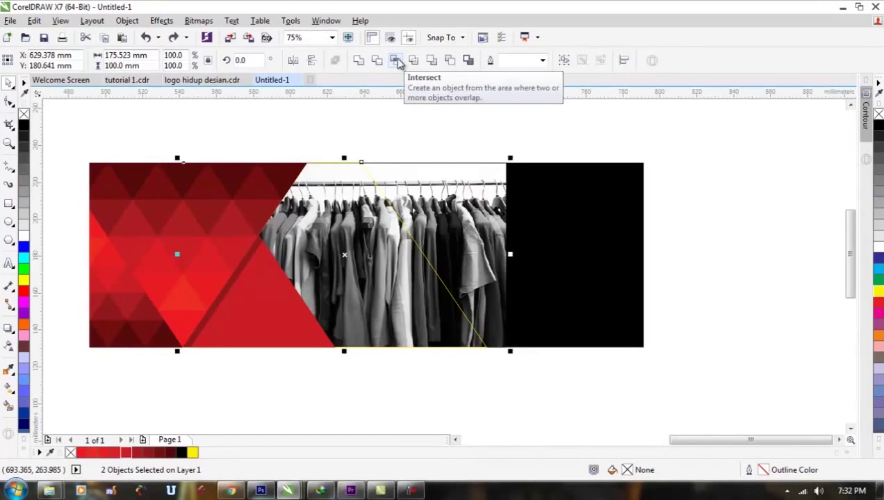
{"action": "left_click", "coordinate": [398, 62]}
{"action": "left_click", "coordinate": [404, 132]}
{"action": "left_click", "coordinate": [453, 180]}
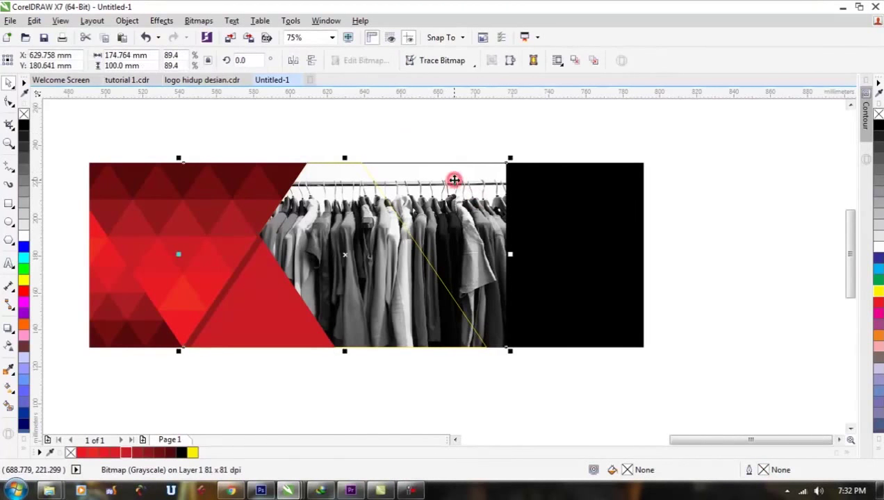
{"action": "key", "text": "Delete"}
- Delete the leftover yellow-outlined shape from around the trimmed photo
{"action": "left_click", "coordinate": [363, 128]}
{"action": "left_click_drag", "start_coordinate": [338, 234], "coordinate": [340, 196]}
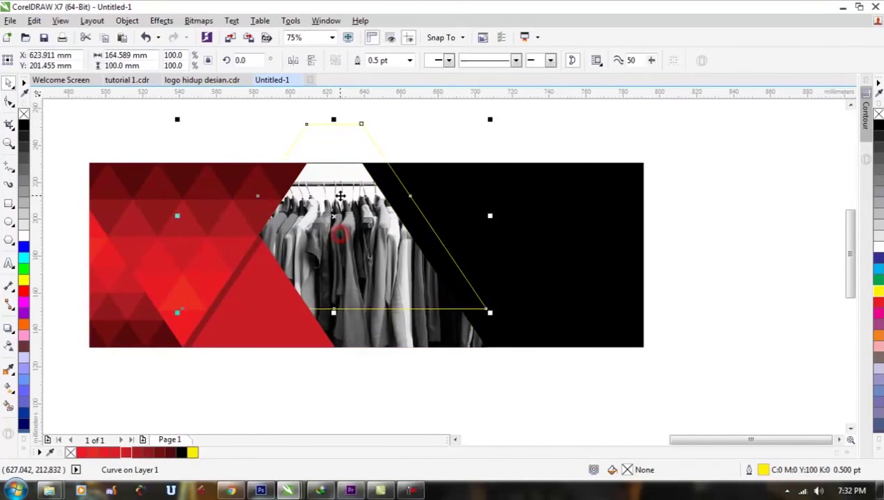
{"action": "key", "text": "ctrl+z"}
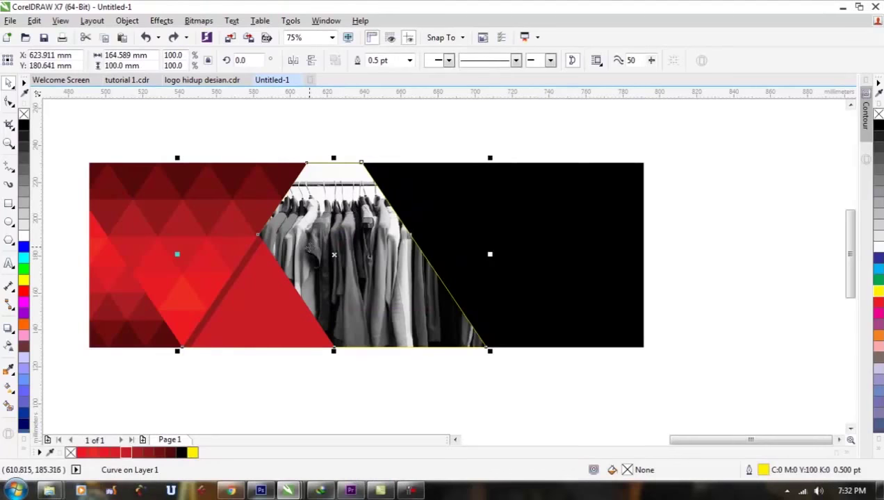
{"action": "key", "text": "Escape"}
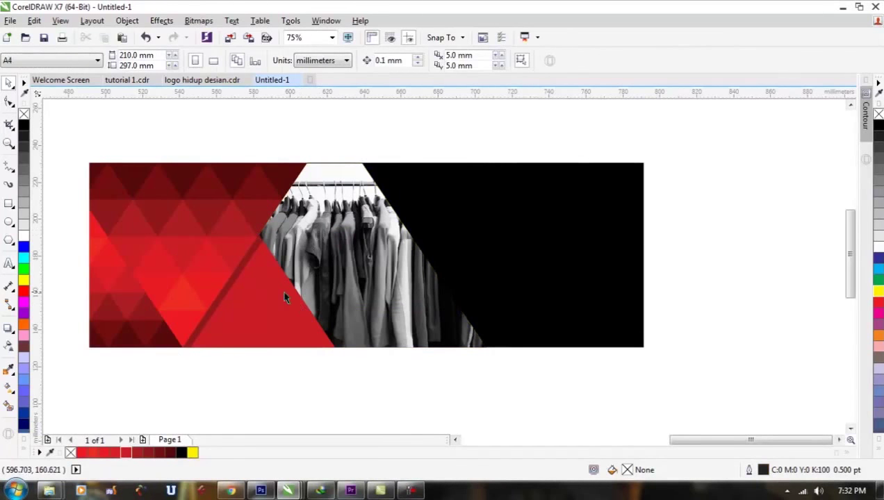
- Duplicate the plain red triangle and move the copy along the banner's lower edge to the clothes photo's lower-right corner
{"action": "left_click", "coordinate": [265, 287]}
{"action": "key", "text": "ctrl+z"}
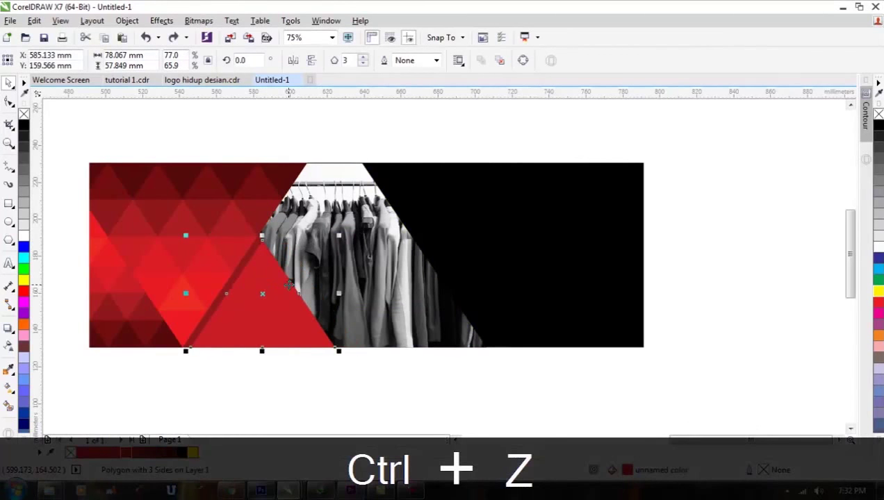
{"action": "key", "text": "ctrl+c"}
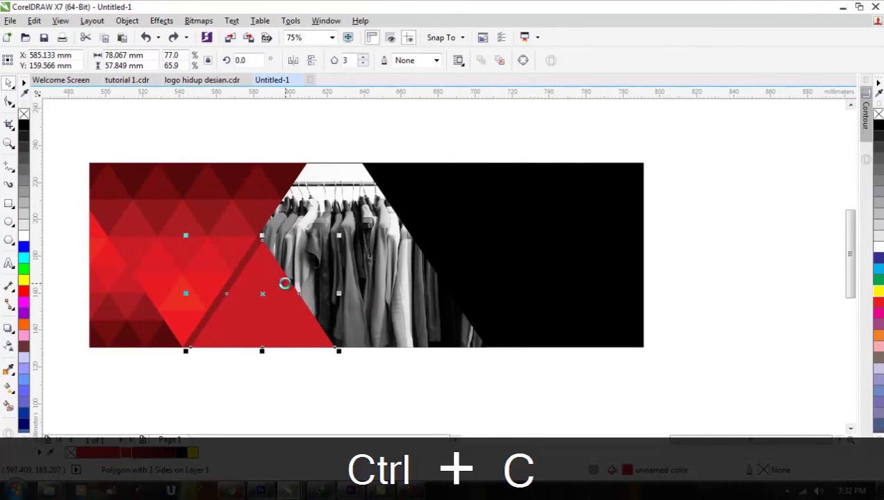
{"action": "key", "text": "ctrl+v"}
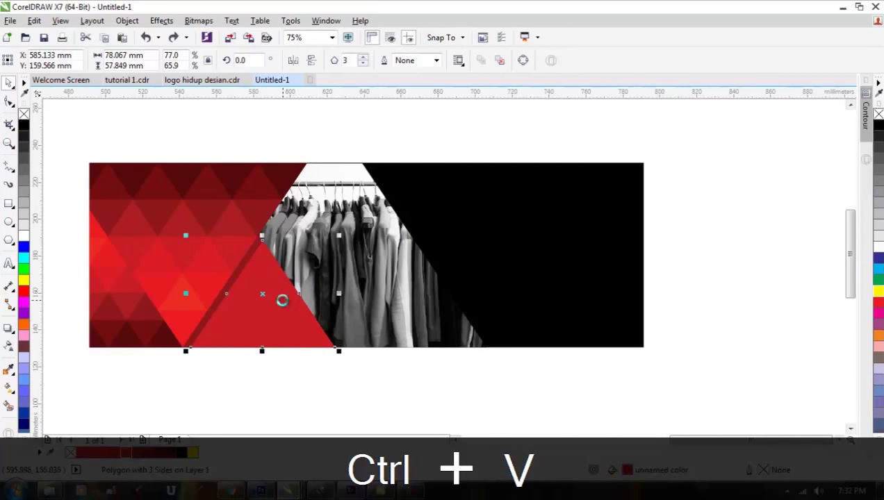
{"action": "left_click_drag", "start_coordinate": [268, 285], "coordinate": [440, 281]}
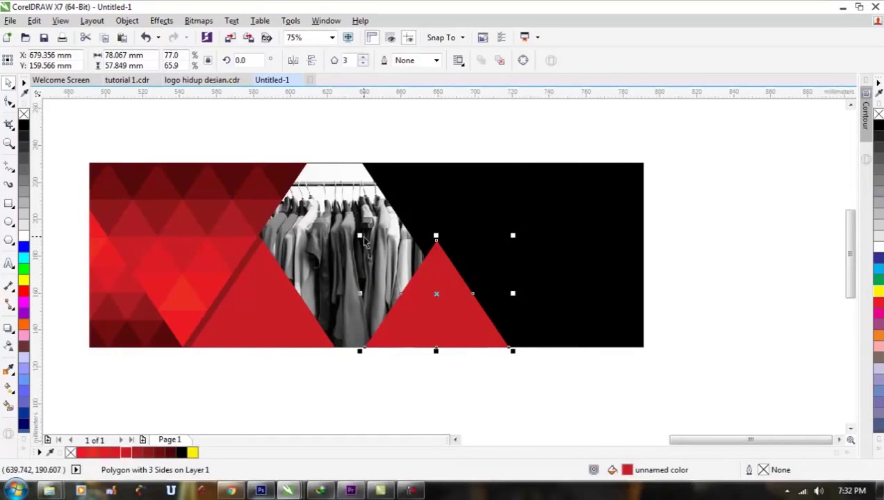
{"action": "left_click", "coordinate": [352, 205], "text": "shift"}
{"action": "left_click", "coordinate": [470, 351]}
{"action": "left_click", "coordinate": [496, 370]}
{"action": "left_click_drag", "start_coordinate": [485, 321], "coordinate": [435, 321]}
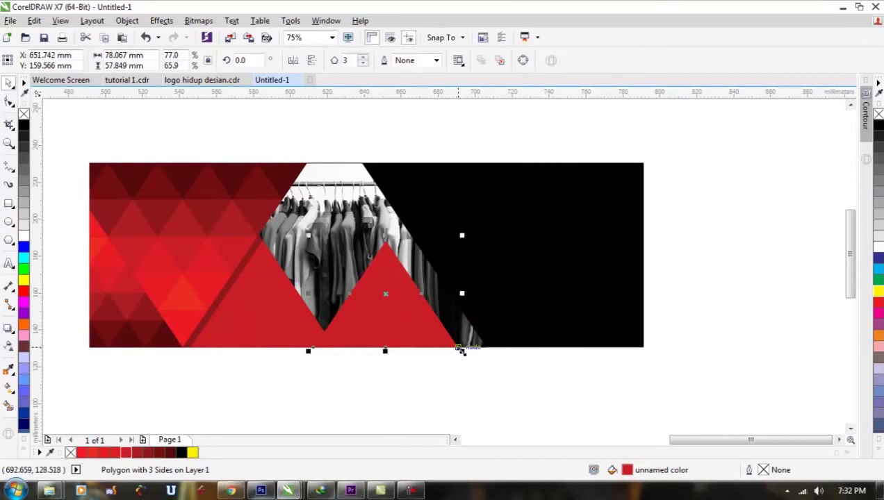
{"action": "left_click_drag", "start_coordinate": [462, 352], "coordinate": [486, 350]}
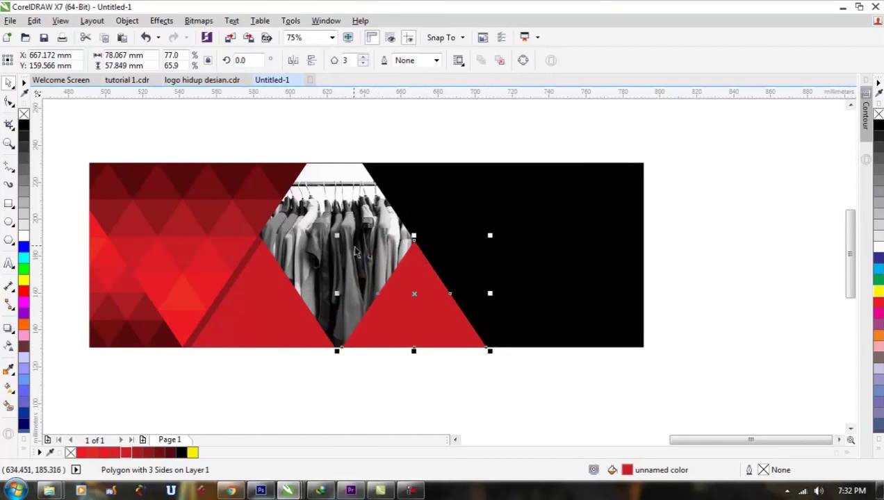
- Apply a uniform transparency of 50 to the copied triangle and scale it to about 90 × 67 mm
{"action": "left_click_drag", "start_coordinate": [336, 236], "coordinate": [252, 158]}
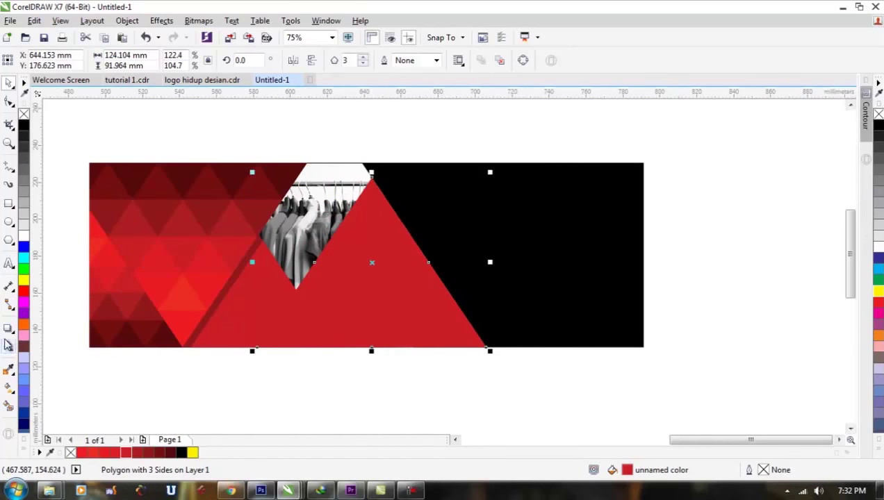
{"action": "left_click", "coordinate": [9, 345]}
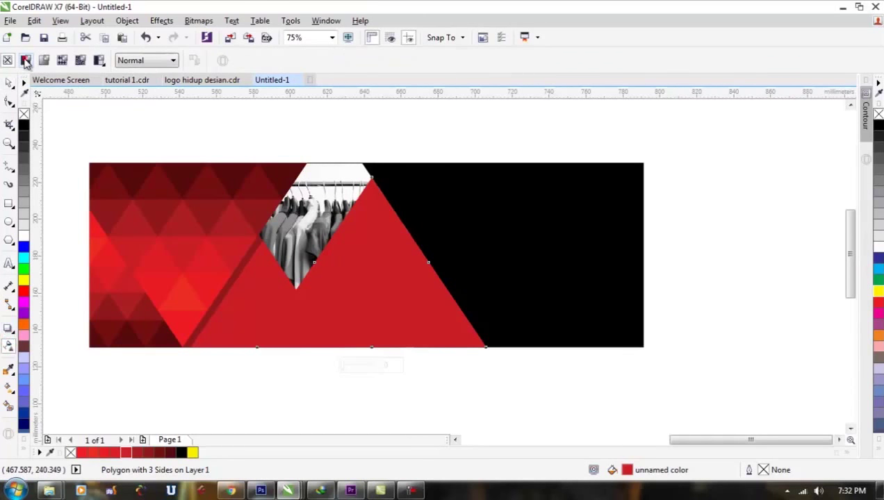
{"action": "left_click", "coordinate": [25, 61]}
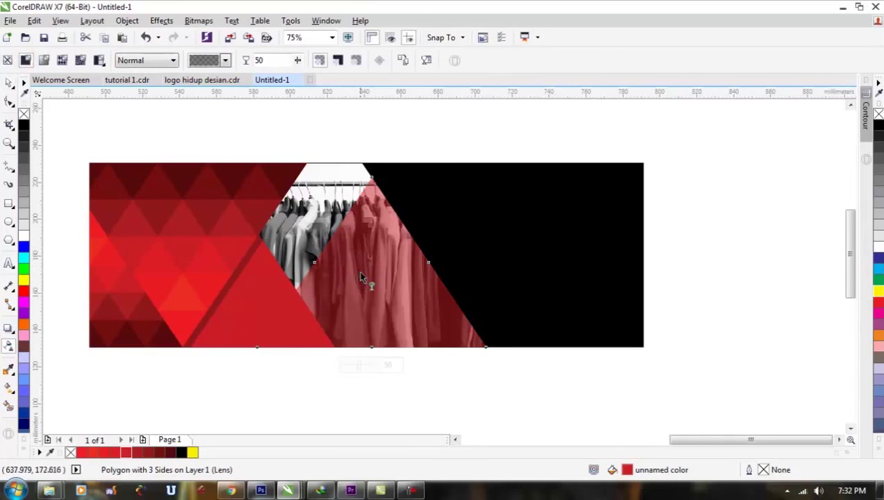
{"action": "left_click", "coordinate": [9, 83]}
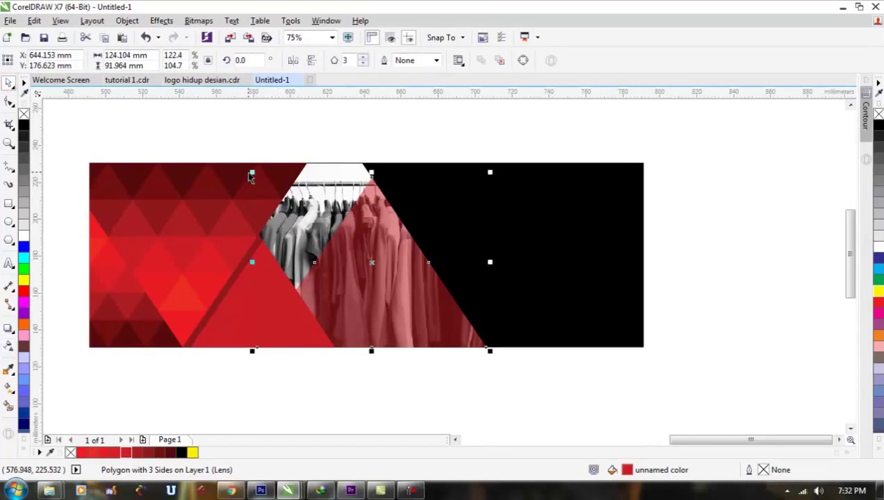
{"action": "left_click_drag", "start_coordinate": [252, 172], "coordinate": [315, 219]}
- Duplicate the transparent triangle, flip the copy vertically and shrink it to about 35 × 26 mm
{"action": "key", "text": "ctrl+c"}
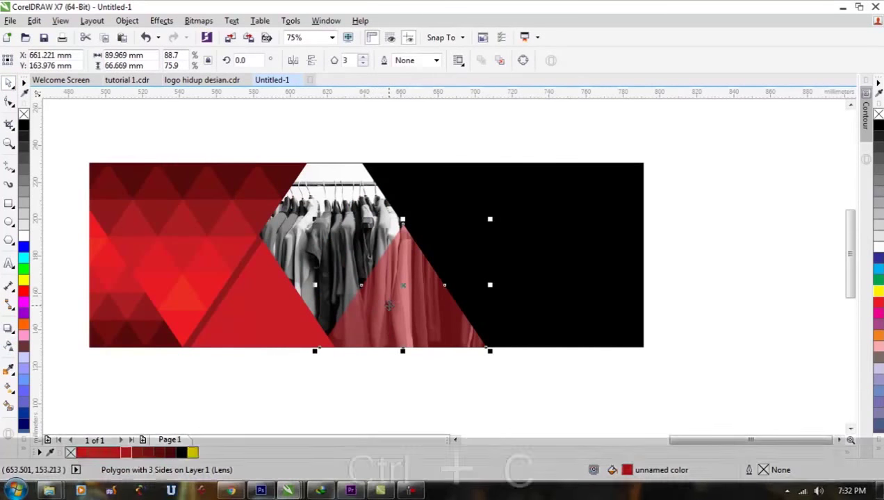
{"action": "key", "text": "ctrl+v"}
{"action": "left_click_drag", "start_coordinate": [388, 305], "coordinate": [335, 256]}
{"action": "left_click", "coordinate": [310, 60]}
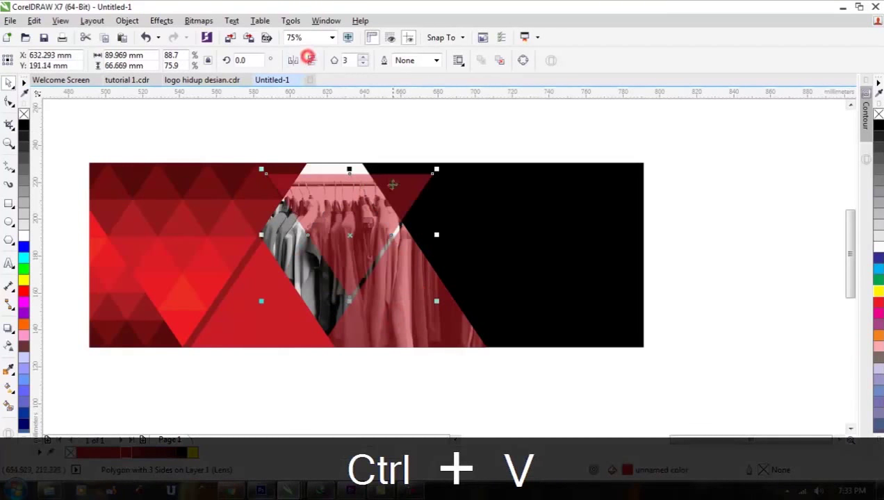
{"action": "left_click_drag", "start_coordinate": [435, 171], "coordinate": [411, 281]}
- Move the small inverted triangle down over the clothes photo, beside the left slope of the large transparent triangle
{"action": "scroll", "coordinate": [368, 250], "scroll_direction": "up", "scroll_amount": 2}
{"action": "left_click", "coordinate": [411, 281], "text": "shift"}
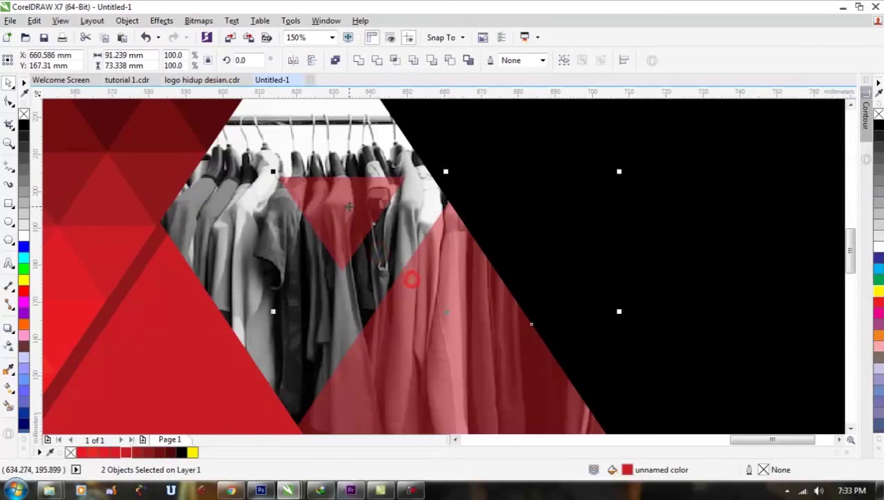
{"action": "left_click_drag", "start_coordinate": [347, 209], "coordinate": [355, 250]}
{"action": "key", "text": "ctrl+z"}
{"action": "left_click", "coordinate": [467, 146]}
{"action": "left_click", "coordinate": [336, 203]}
{"action": "left_click_drag", "start_coordinate": [337, 203], "coordinate": [349, 239]}
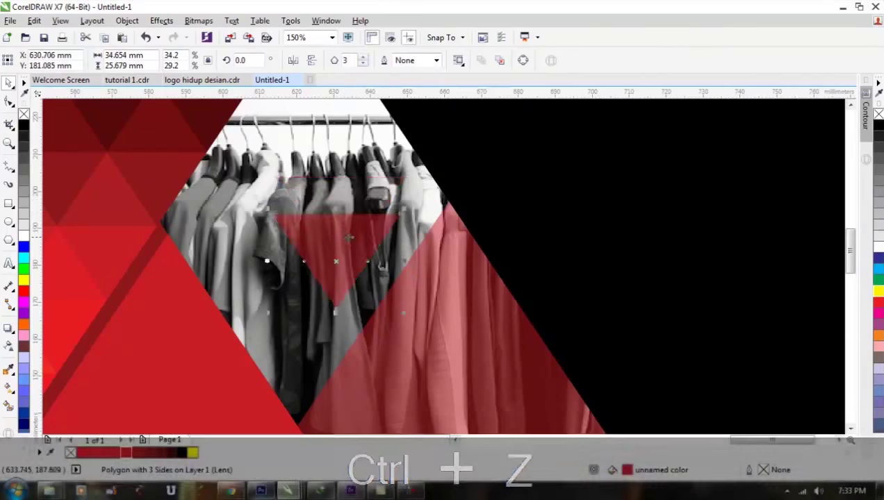
{"action": "scroll", "coordinate": [348, 238], "scroll_direction": "down", "scroll_amount": 4}
{"action": "left_click", "coordinate": [430, 339]}
{"action": "scroll", "coordinate": [349, 235], "scroll_direction": "up", "scroll_amount": 2}
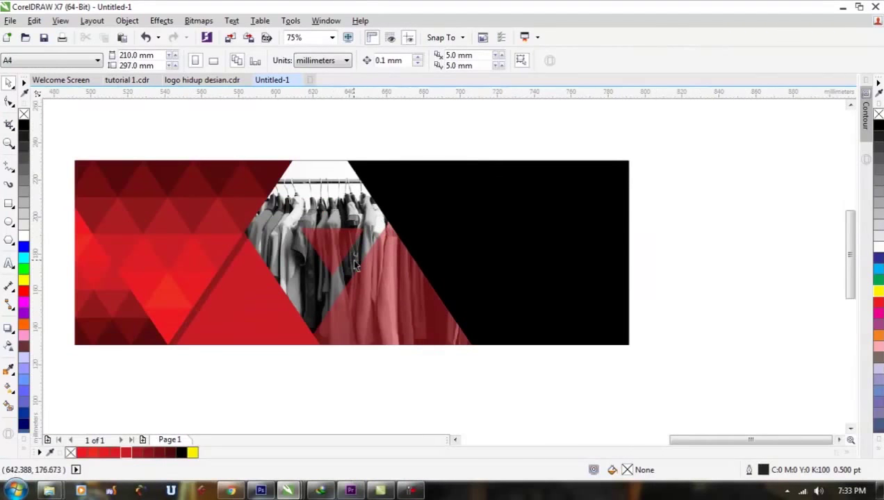
{"action": "scroll", "coordinate": [370, 260], "scroll_direction": "down", "scroll_amount": 2}
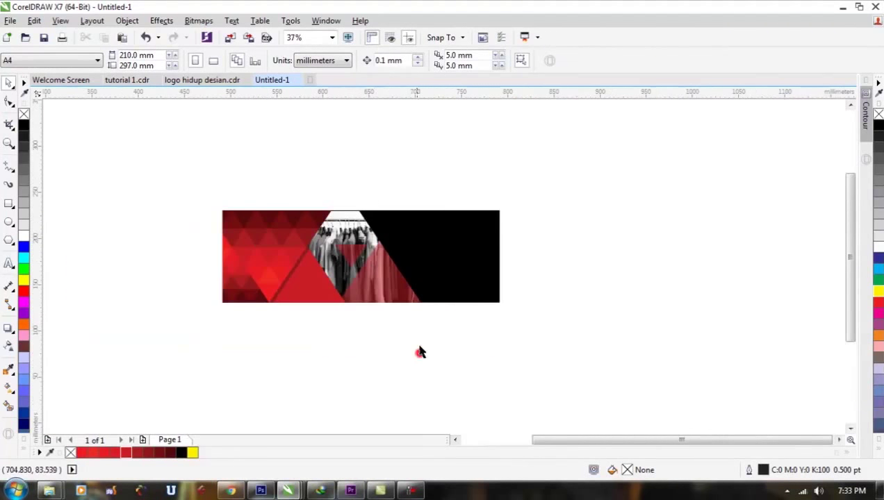
- Scale both transparent triangles together to about 76 × 54 mm, keeping the photo's lower-right corner as anchor
{"action": "scroll", "coordinate": [420, 352], "scroll_direction": "up", "scroll_amount": 2}
{"action": "left_click", "coordinate": [360, 281]}
{"action": "left_click", "coordinate": [321, 233], "text": "shift"}
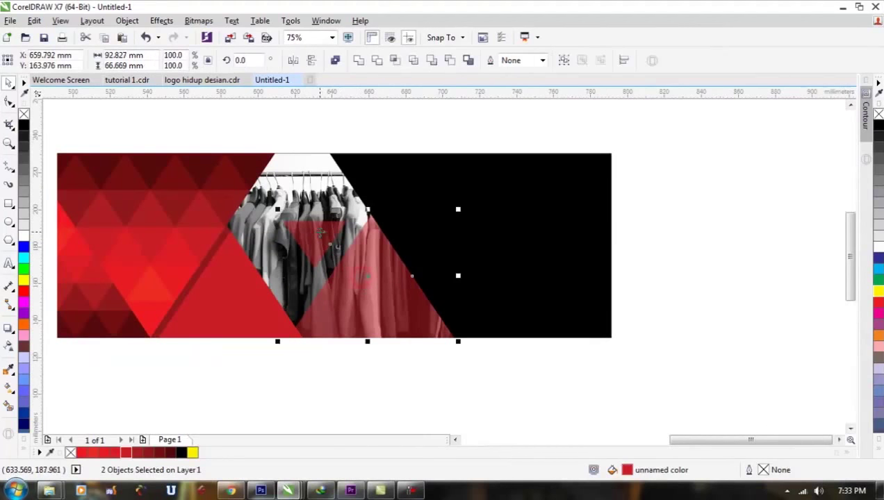
{"action": "left_click_drag", "start_coordinate": [276, 208], "coordinate": [308, 232]}
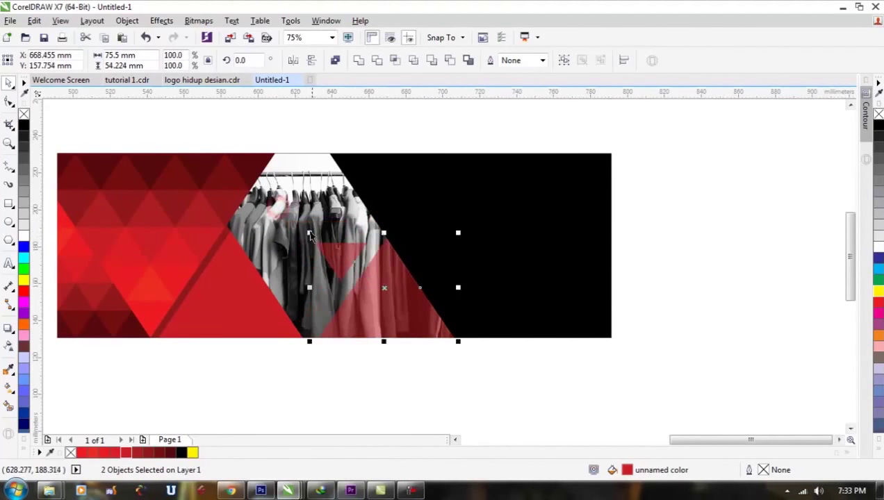
{"action": "left_click", "coordinate": [431, 384]}
{"action": "scroll", "coordinate": [375, 295], "scroll_direction": "down", "scroll_amount": 2}
{"action": "scroll", "coordinate": [292, 262], "scroll_direction": "up", "scroll_amount": 2}
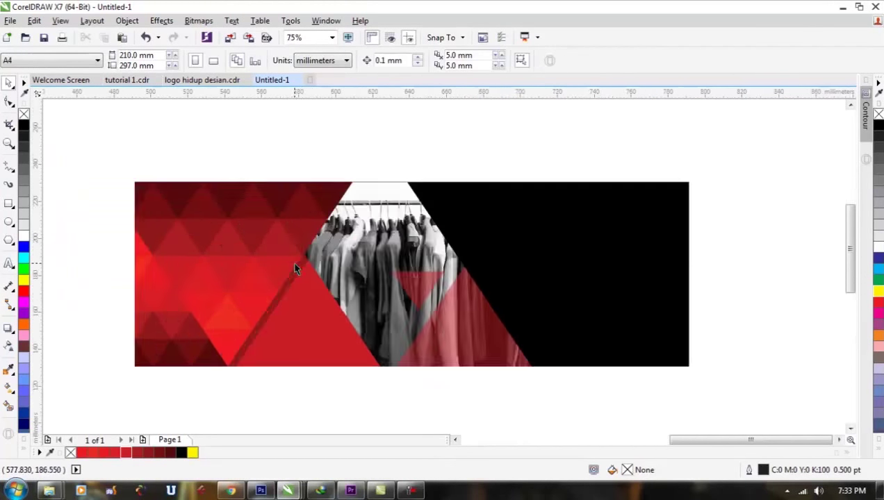
- Group the red mosaics, red triangles, clothes photo and both transparent triangles on the banner
{"action": "left_click_drag", "start_coordinate": [111, 153], "coordinate": [547, 389]}
{"action": "left_click", "coordinate": [562, 62]}
{"action": "scroll", "coordinate": [272, 225], "scroll_direction": "down", "scroll_amount": 2}
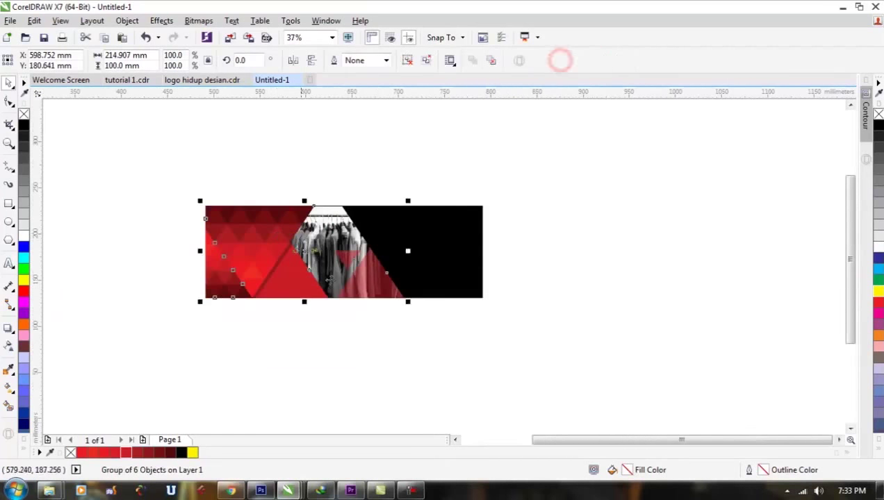
{"action": "left_click", "coordinate": [454, 378]}
{"action": "scroll", "coordinate": [386, 260], "scroll_direction": "up", "scroll_amount": 2}
{"action": "scroll", "coordinate": [379, 253], "scroll_direction": "left", "scroll_amount": 1}
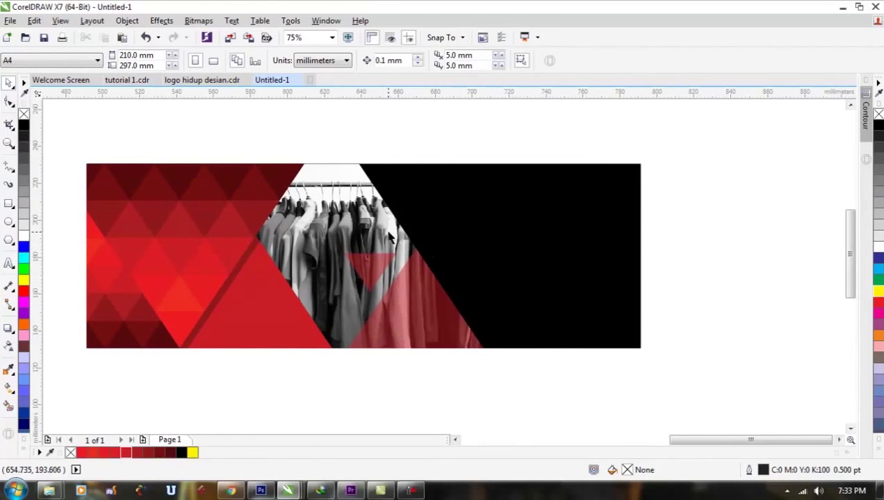
{"action": "scroll", "coordinate": [389, 238], "scroll_direction": "down", "scroll_amount": 2}
{"action": "left_click", "coordinate": [445, 357]}
{"action": "scroll", "coordinate": [424, 245], "scroll_direction": "up", "scroll_amount": 2}
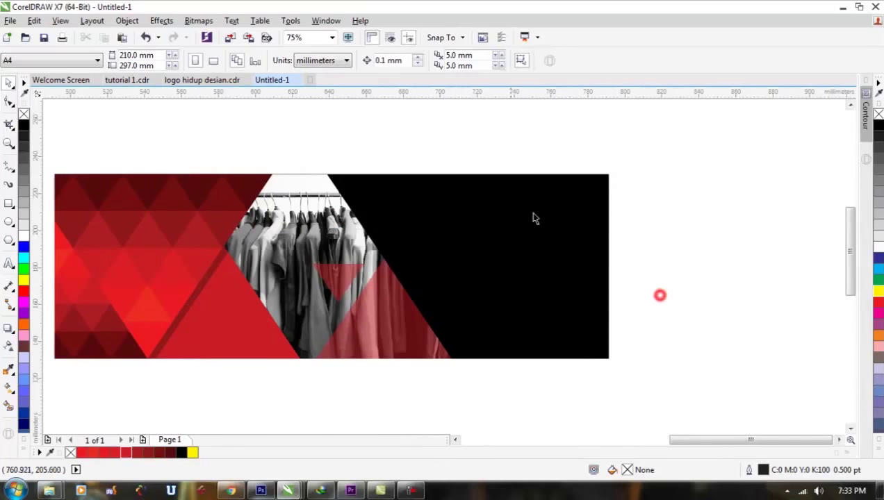
{"action": "left_click", "coordinate": [637, 261]}
- Copy the complete HIDUPDESAIN logo from the logo hidup desian.cdr document
{"action": "mouse_move", "coordinate": [287, 490]}
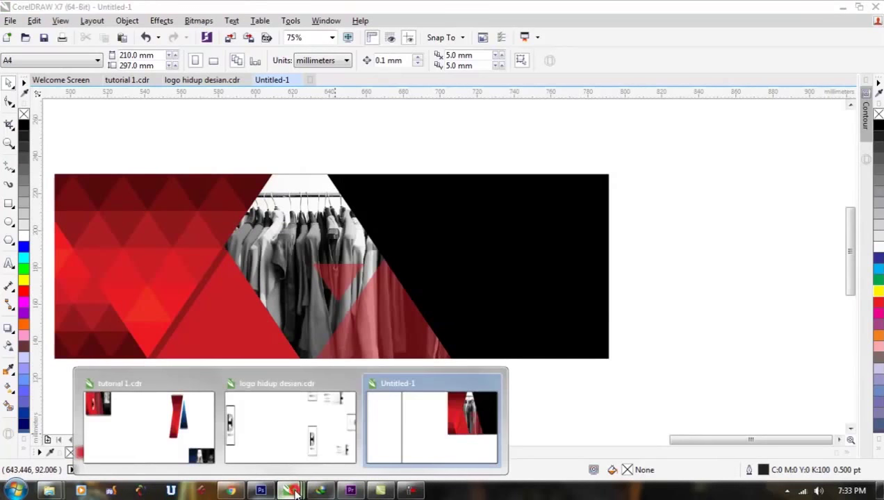
{"action": "left_click", "coordinate": [293, 430]}
{"action": "left_click_drag", "start_coordinate": [417, 357], "coordinate": [232, 175]}
{"action": "key", "text": "ctrl+c"}
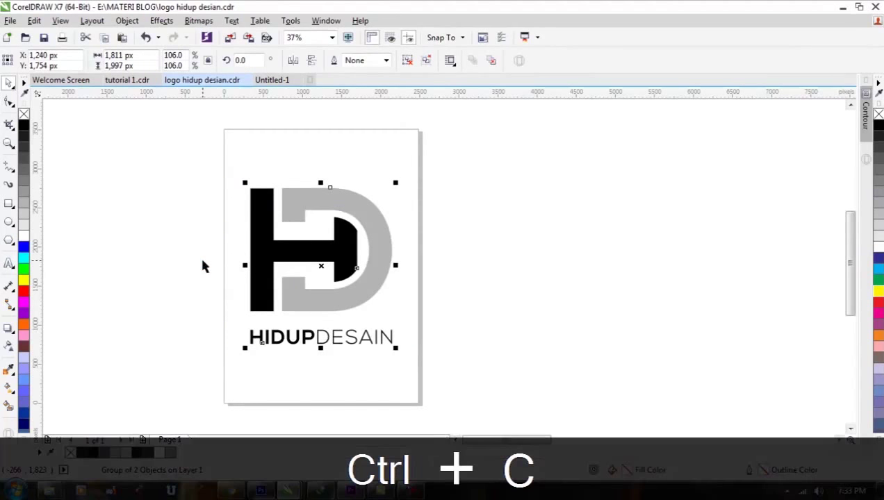
- Paste the HIDUPDESAIN logo into the Untitled-1 document and move it onto the banner
{"action": "mouse_move", "coordinate": [290, 490]}
{"action": "left_click", "coordinate": [436, 410]}
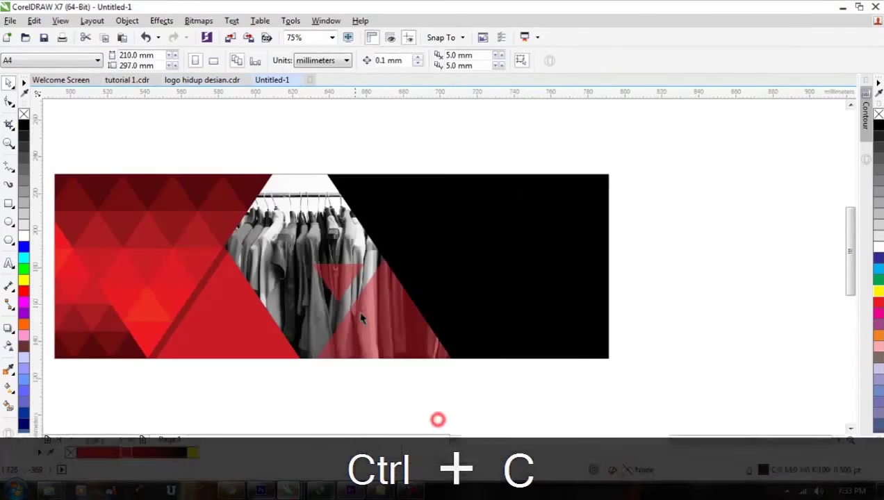
{"action": "scroll", "coordinate": [362, 333], "scroll_direction": "down", "scroll_amount": 3}
{"action": "left_click", "coordinate": [366, 326]}
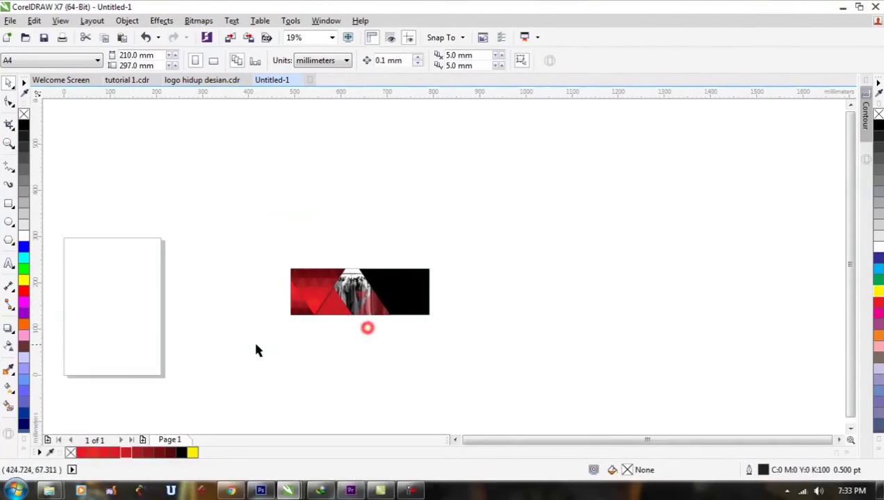
{"action": "key", "text": "ctrl+v"}
{"action": "left_click_drag", "start_coordinate": [116, 303], "coordinate": [339, 309]}
{"action": "scroll", "coordinate": [336, 314], "scroll_direction": "up", "scroll_amount": 1}
{"action": "scroll", "coordinate": [336, 314], "scroll_direction": "up", "scroll_amount": 1}
- Shrink the logo to about 24 × 26 mm and position it centrally inside the plain red triangle
{"action": "left_click_drag", "start_coordinate": [395, 124], "coordinate": [409, 278]}
{"action": "scroll", "coordinate": [276, 277], "scroll_direction": "up", "scroll_amount": 1}
{"action": "scroll", "coordinate": [405, 241], "scroll_direction": "up", "scroll_amount": 1}
{"action": "left_click_drag", "start_coordinate": [398, 223], "coordinate": [403, 221]}
{"action": "scroll", "coordinate": [404, 221], "scroll_direction": "down", "scroll_amount": 1}
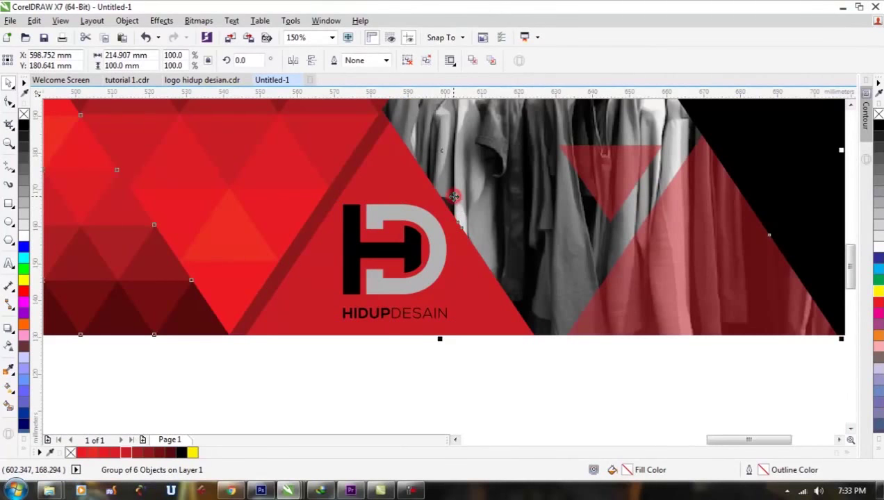
{"action": "scroll", "coordinate": [420, 219], "scroll_direction": "up", "scroll_amount": 1}
{"action": "left_click_drag", "start_coordinate": [480, 188], "coordinate": [437, 197]}
{"action": "scroll", "coordinate": [376, 227], "scroll_direction": "down", "scroll_amount": 3}
{"action": "scroll", "coordinate": [341, 262], "scroll_direction": "up", "scroll_amount": 2}
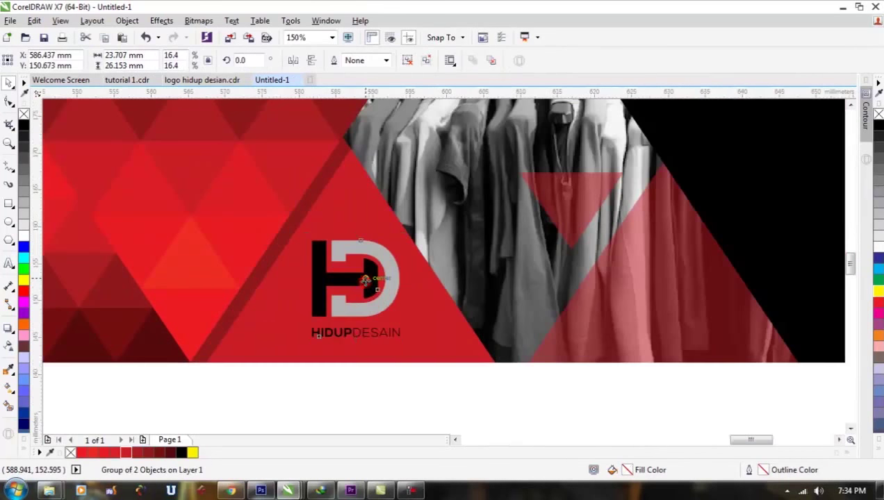
{"action": "scroll", "coordinate": [357, 250], "scroll_direction": "up", "scroll_amount": 1}
{"action": "left_click_drag", "start_coordinate": [364, 280], "coordinate": [358, 263]}
{"action": "scroll", "coordinate": [357, 251], "scroll_direction": "down", "scroll_amount": 1}
- Ungroup the logo and fill its grey D shape with white
{"action": "key", "text": "ctrl+u"}
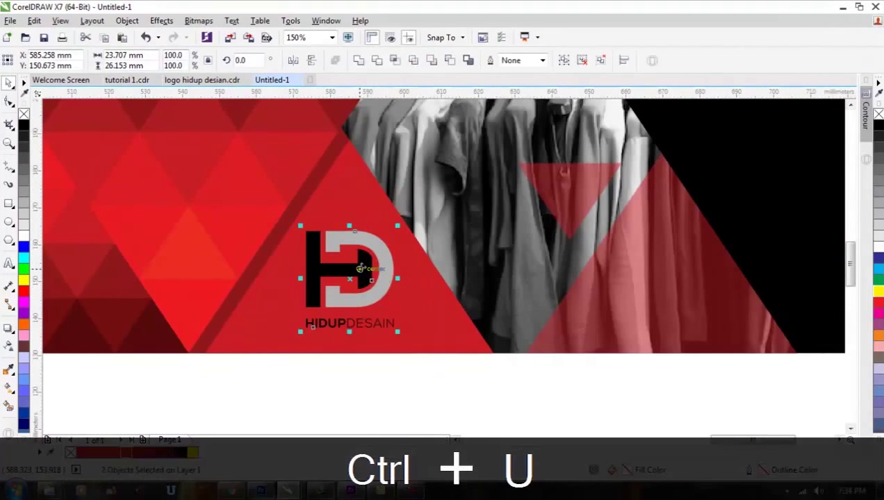
{"action": "left_click", "coordinate": [375, 386]}
{"action": "left_click", "coordinate": [372, 305]}
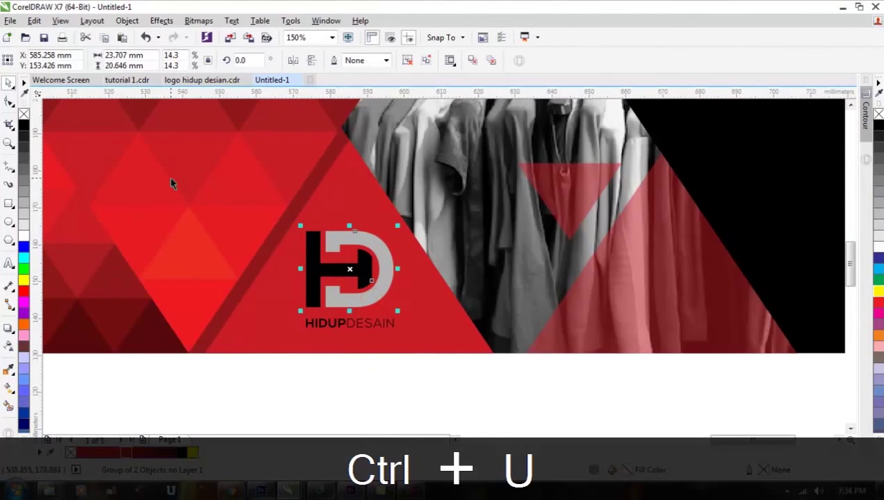
{"action": "left_click", "coordinate": [382, 386]}
{"action": "left_click", "coordinate": [359, 300]}
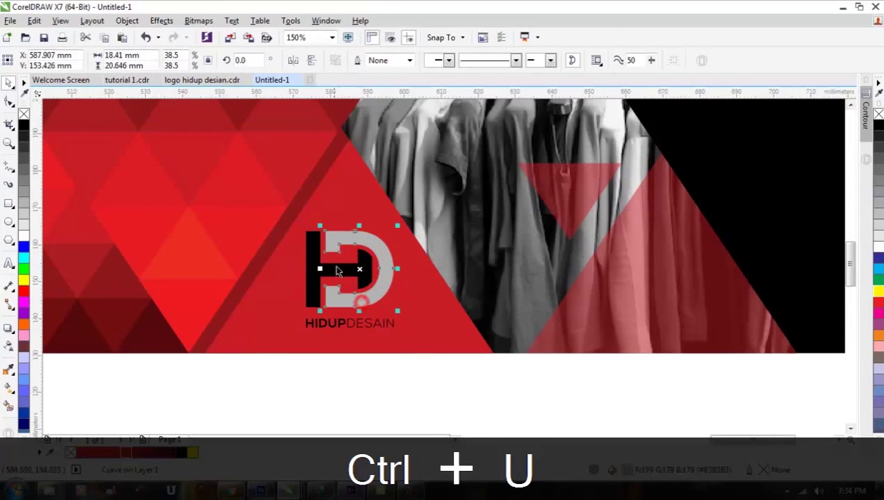
{"action": "left_click", "coordinate": [23, 238]}
- Group the HD symbol and the HIDUPDESAIN lettering back into one logo
{"action": "left_click_drag", "start_coordinate": [425, 401], "coordinate": [266, 222]}
{"action": "key", "text": "ctrl+g"}
{"action": "left_click", "coordinate": [396, 362]}
{"action": "scroll", "coordinate": [394, 365], "scroll_direction": "down", "scroll_amount": 2}
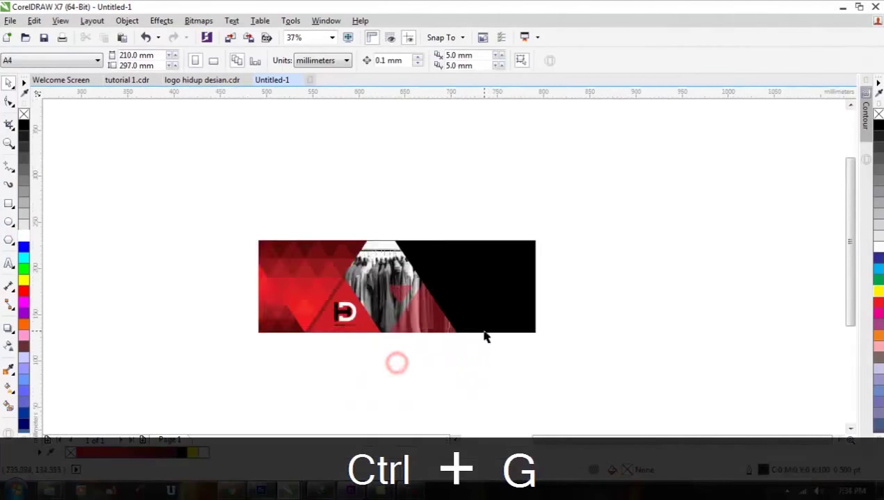
{"action": "scroll", "coordinate": [485, 337], "scroll_direction": "up", "scroll_amount": 1}
{"action": "left_click", "coordinate": [423, 381]}
{"action": "left_click", "coordinate": [296, 367]}
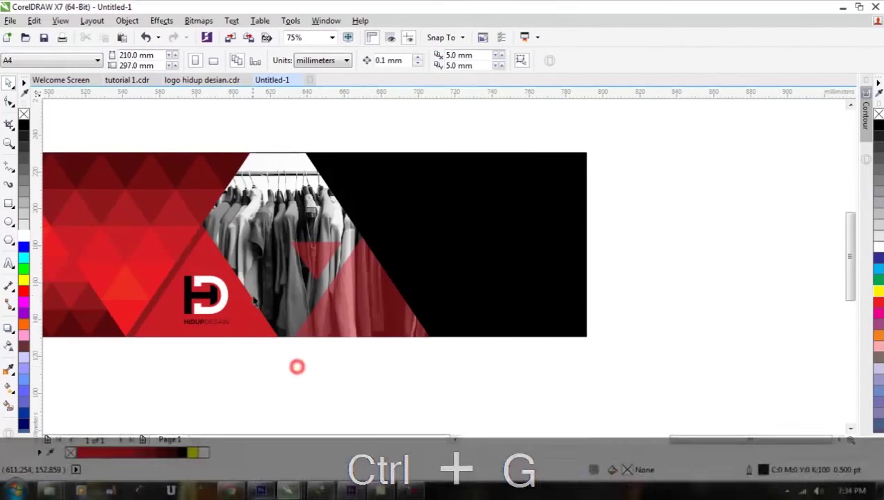
{"action": "scroll", "coordinate": [354, 345], "scroll_direction": "down", "scroll_amount": 1}
{"action": "scroll", "coordinate": [415, 305], "scroll_direction": "up", "scroll_amount": 1}
- Add the artistic text NEW on the banner's black area and fill it with white
{"action": "left_click", "coordinate": [582, 310]}
{"action": "left_click", "coordinate": [8, 263]}
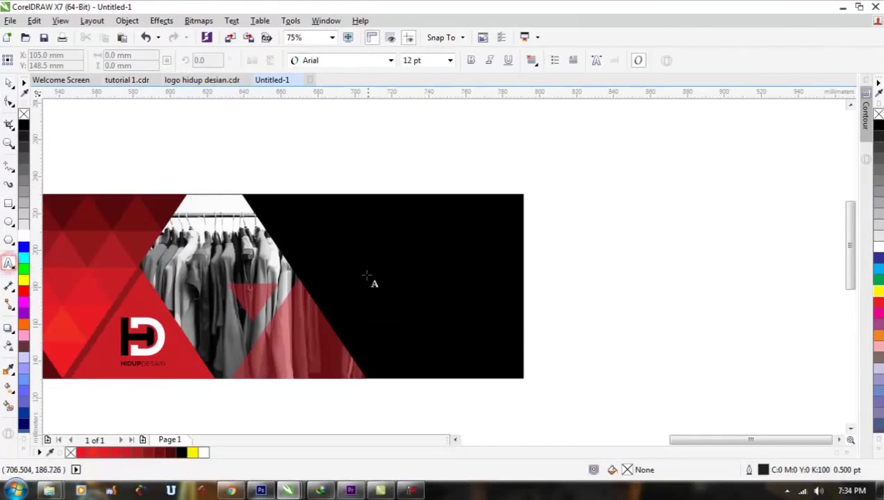
{"action": "left_click", "coordinate": [386, 272]}
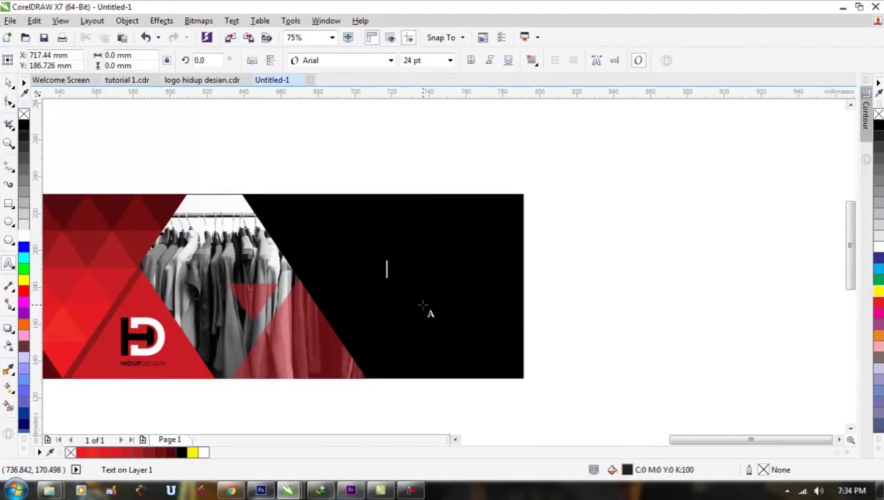
{"action": "type", "text": "NEW"}
{"action": "left_click", "coordinate": [9, 82]}
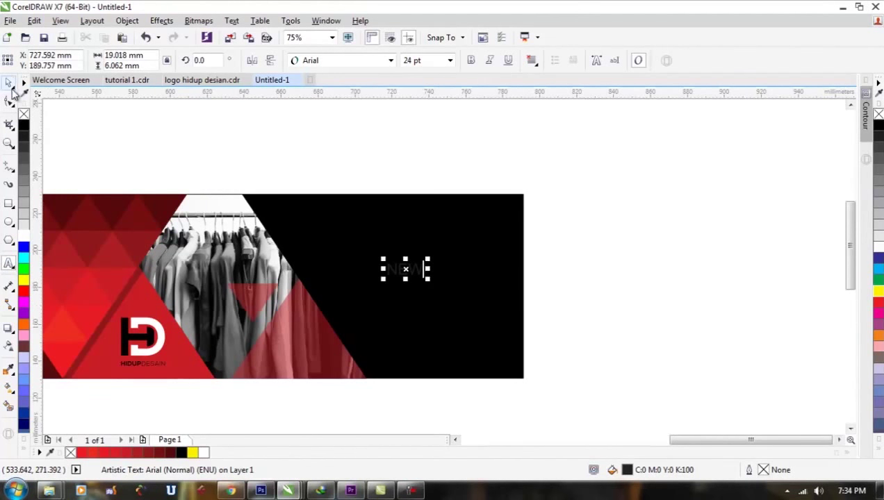
{"action": "left_click", "coordinate": [875, 247]}
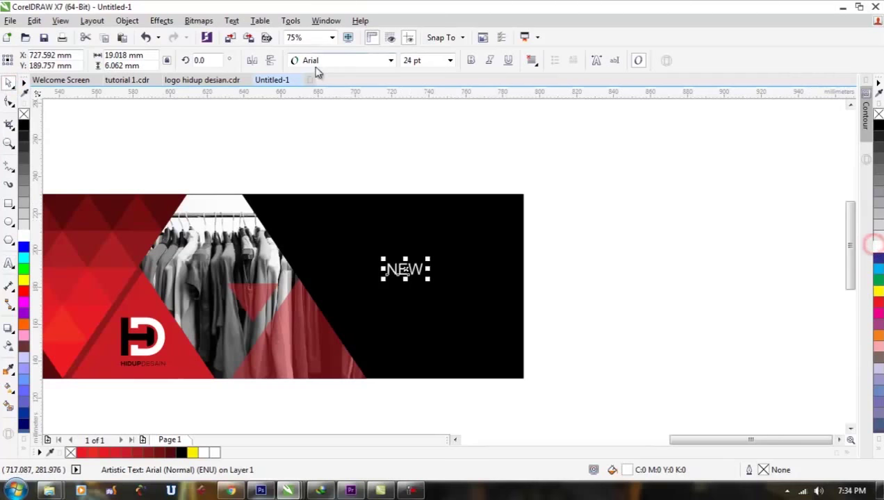
- Set the NEW text's font to Nexa Bold and move it up and to the right within the black area
{"action": "left_click", "coordinate": [320, 60]}
{"action": "left_click", "coordinate": [332, 92]}
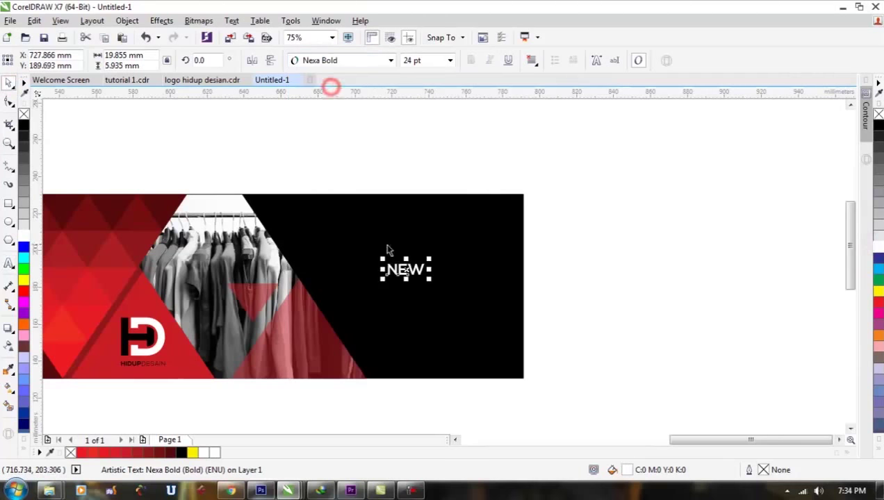
{"action": "left_click_drag", "start_coordinate": [413, 266], "coordinate": [449, 244]}
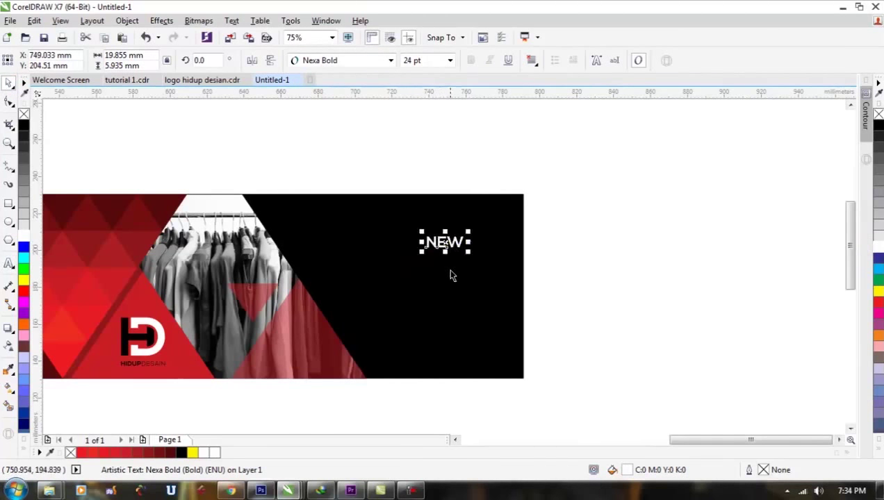
- Widen the letter spacing of the NEW text until it is about 23 mm wide
{"action": "scroll", "coordinate": [449, 266], "scroll_direction": "up", "scroll_amount": 2}
{"action": "left_click", "coordinate": [10, 103]}
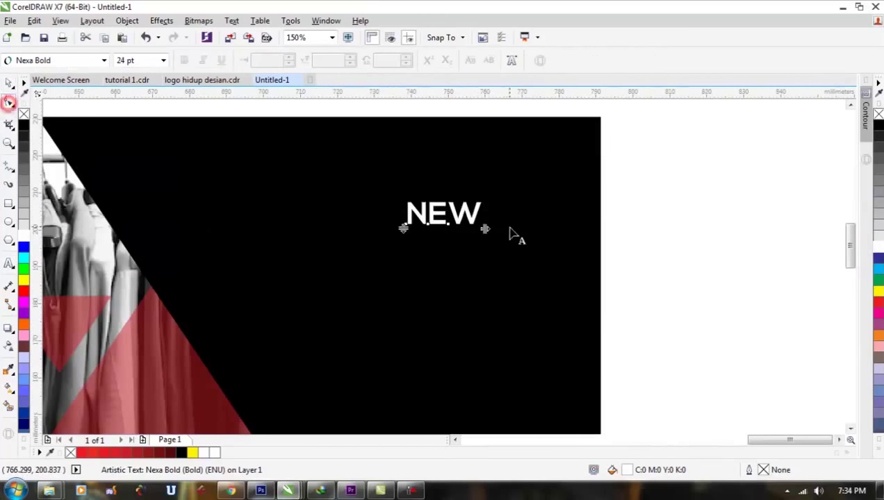
{"action": "left_click_drag", "start_coordinate": [485, 229], "coordinate": [496, 228]}
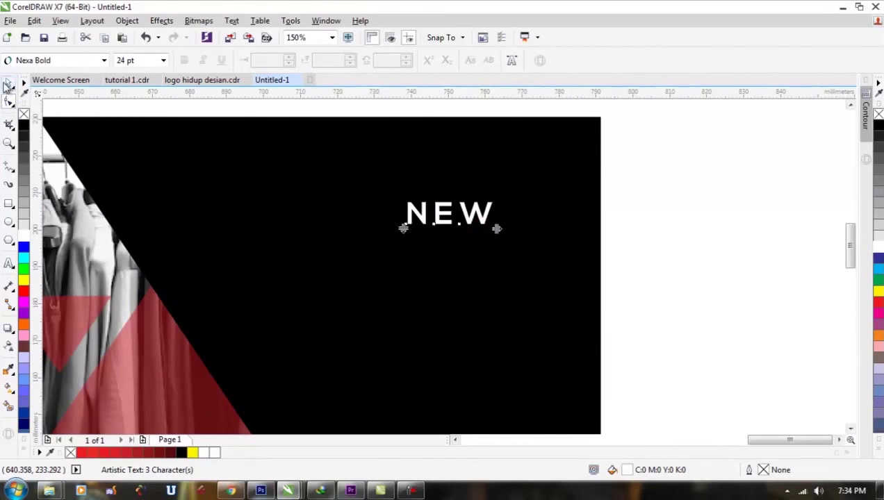
{"action": "left_click", "coordinate": [9, 83]}
- Duplicate the NEW text directly below the original and replace the copy's wording with FASHION
{"action": "key", "text": "ctrl+c"}
{"action": "key", "text": "ctrl+v"}
{"action": "left_click_drag", "start_coordinate": [470, 221], "coordinate": [468, 274]}
{"action": "left_click", "coordinate": [464, 262]}
{"action": "double_click", "coordinate": [464, 263]}
{"action": "key", "text": "ctrl+a"}
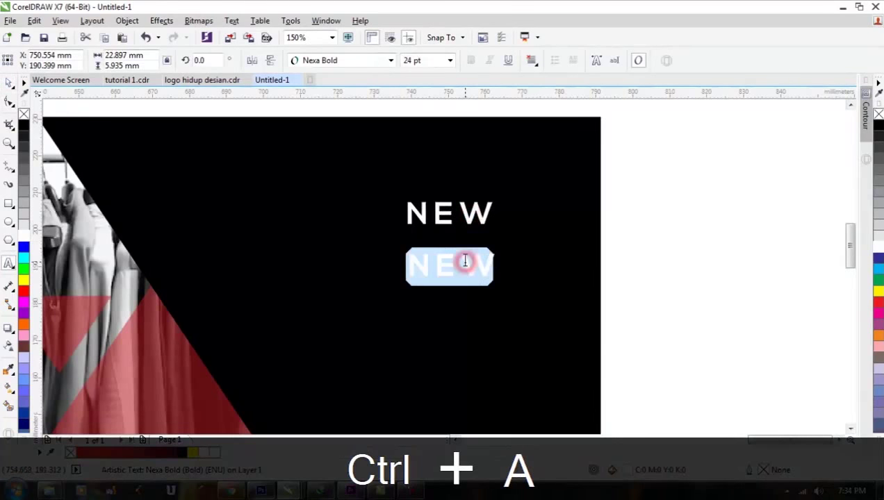
{"action": "type", "text": "FASHION"}
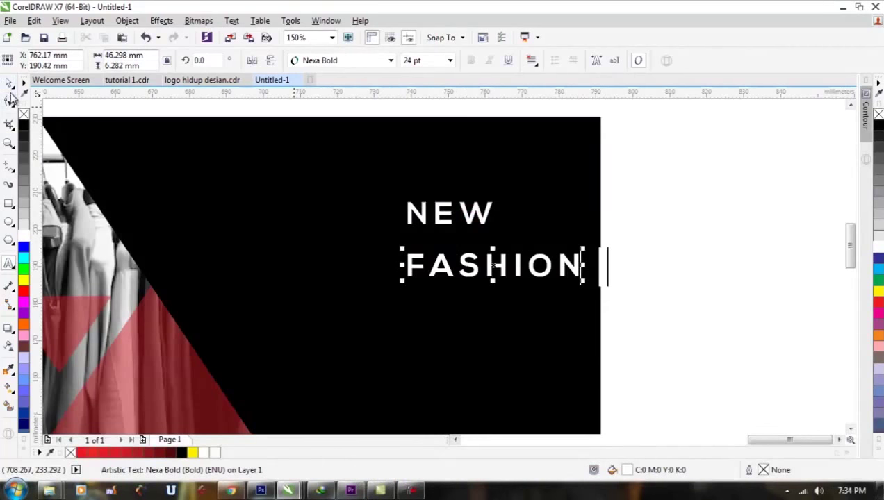
{"action": "left_click", "coordinate": [9, 83]}
- Select the NEW and FASHION text lines together
{"action": "left_click_drag", "start_coordinate": [622, 294], "coordinate": [386, 192]}
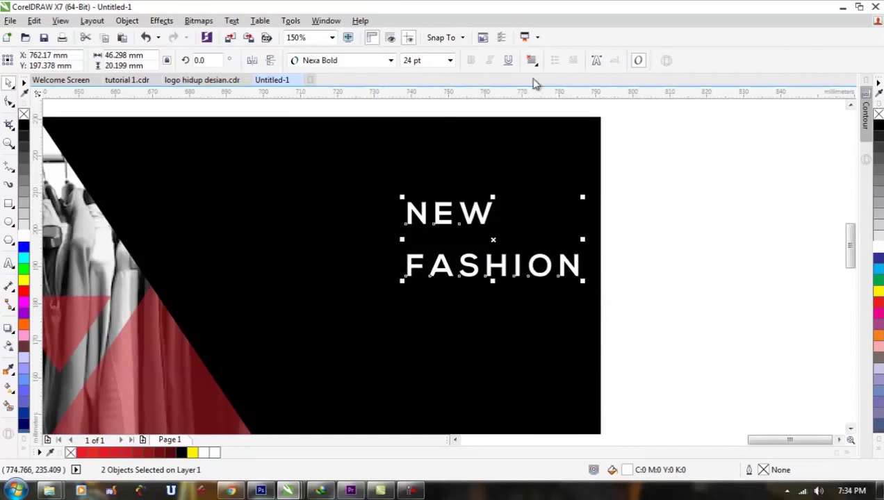